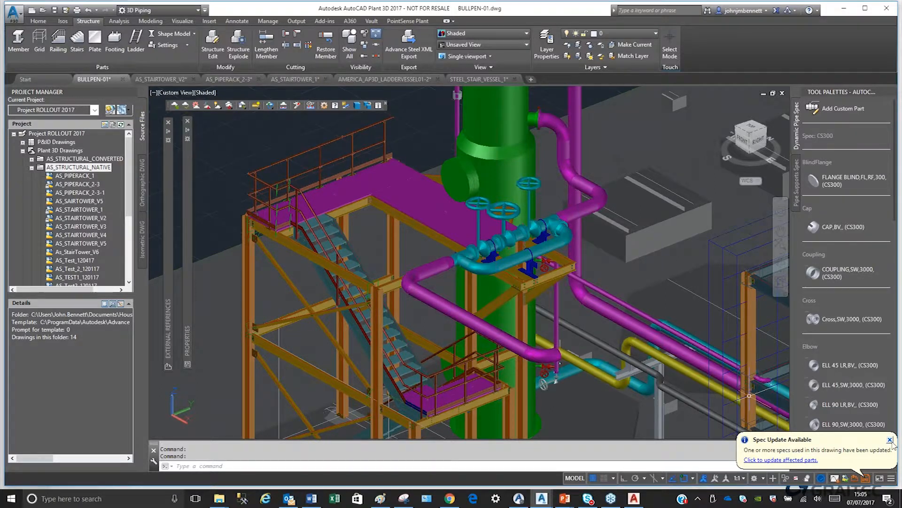
- Dismiss the spec update notification and bring the whole stair tower, vessel and pipe rack area into view
click(890, 440)
scroll(293, 276, down, 4)
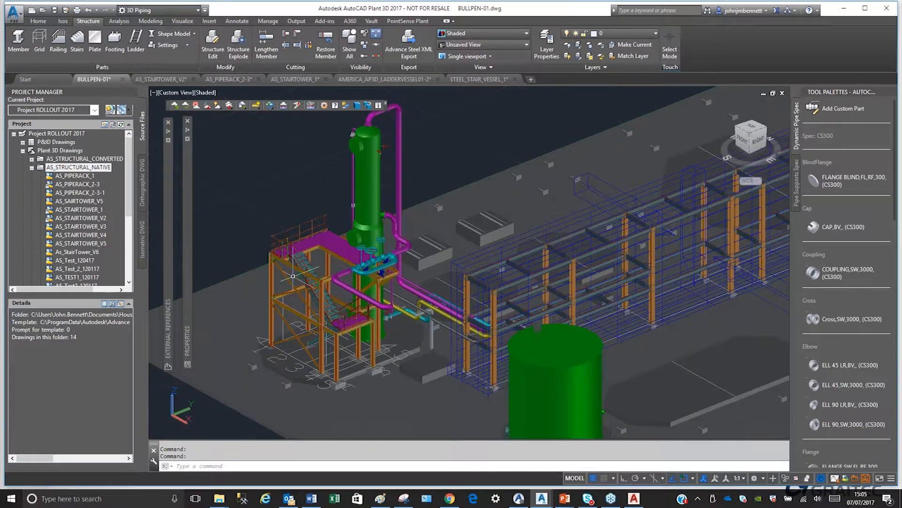
scroll(293, 277, down, 1)
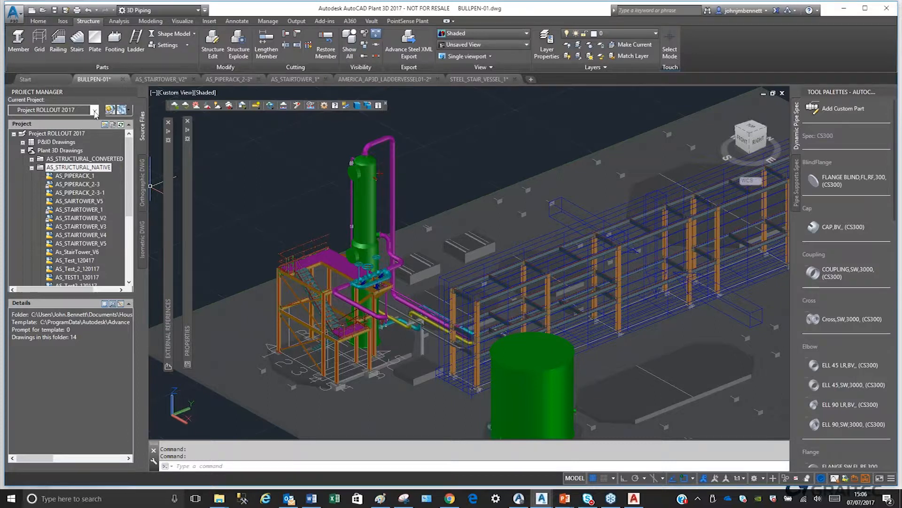
- Check the list of available projects and look through the Plant 3D drawings of Project ROLLOUT 2017
click(95, 111)
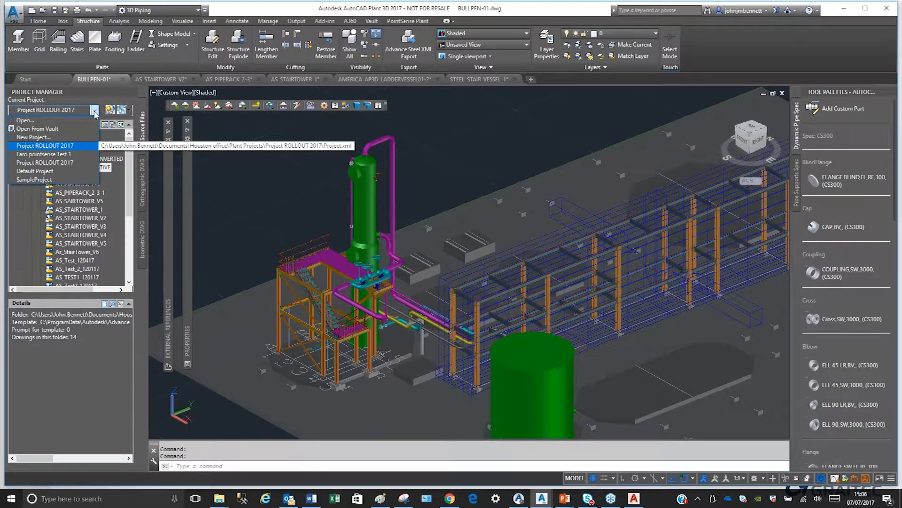
click(131, 179)
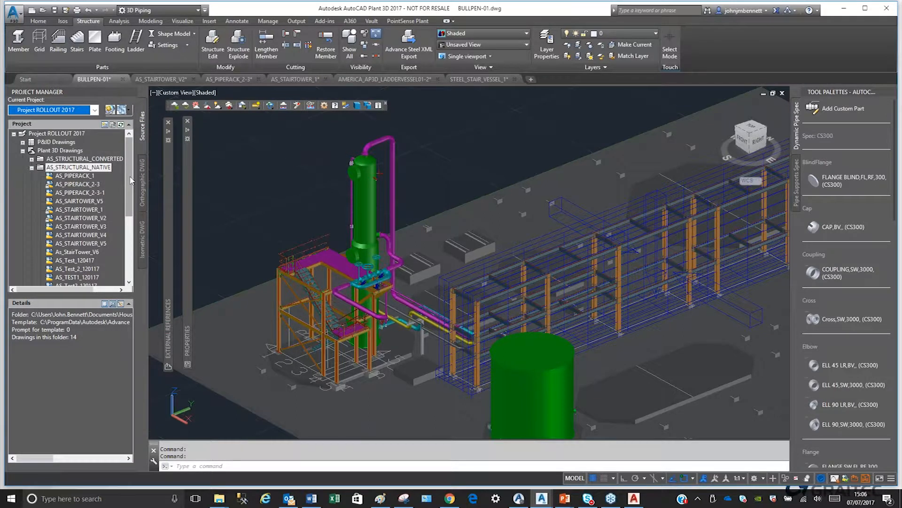
scroll(72, 249, down, 3)
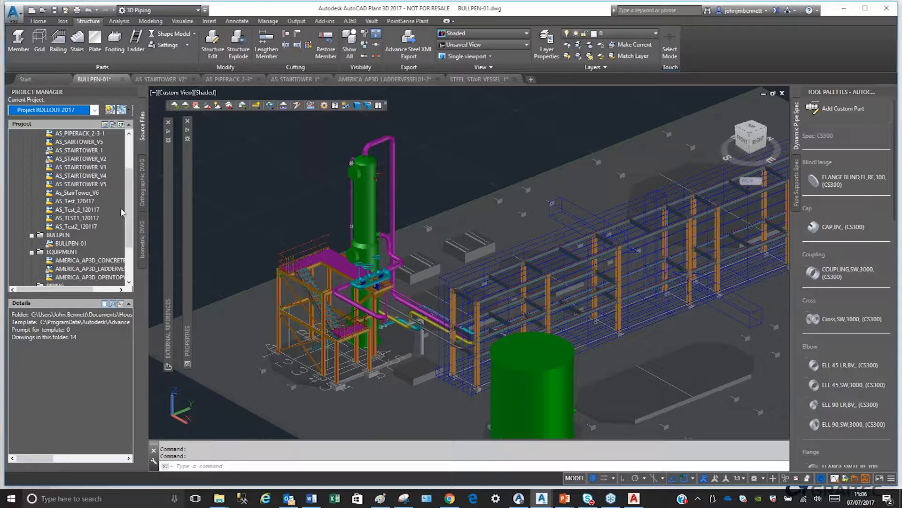
scroll(127, 189, up, 3)
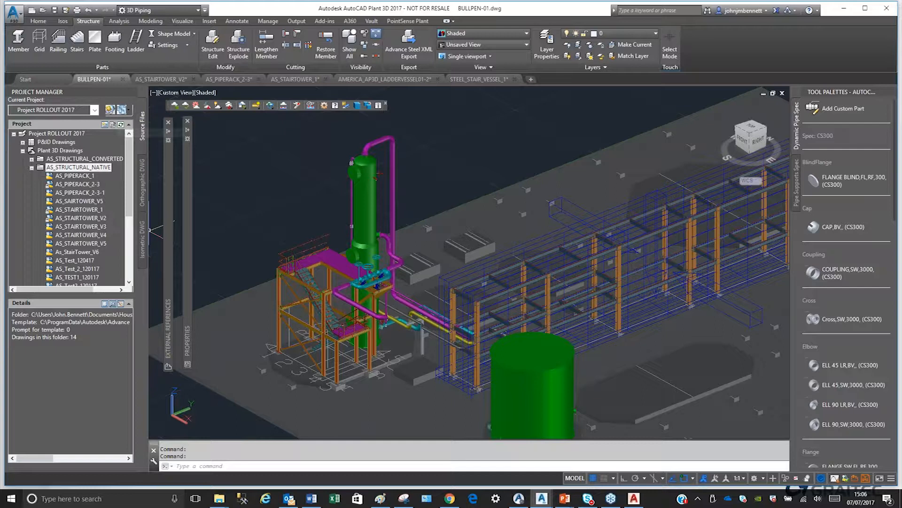
- Check the vessel reference in BULLPEN-01, then view the AMERICA_AP3D_LADDERVESSEL01-2, AS_STAIRTOWER_1 and STEEL_STAIR_VESSEL_1 drawings
click(364, 195)
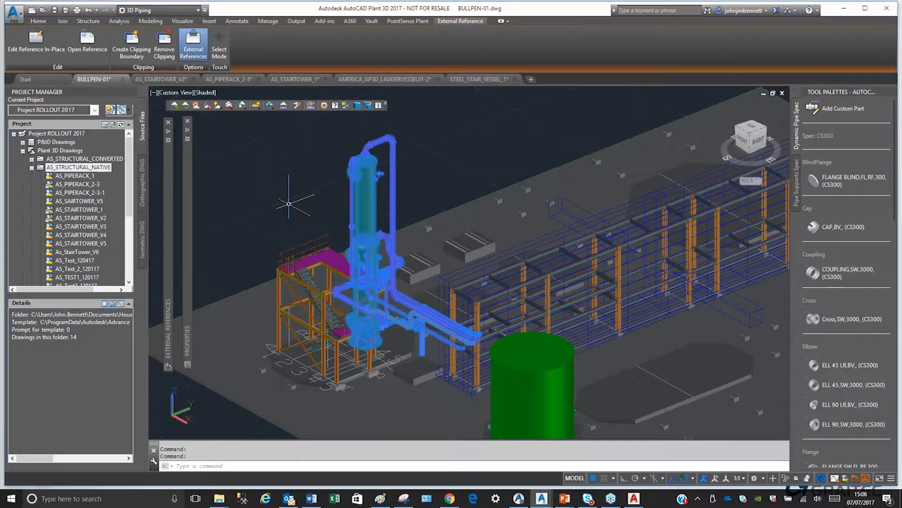
key(Escape)
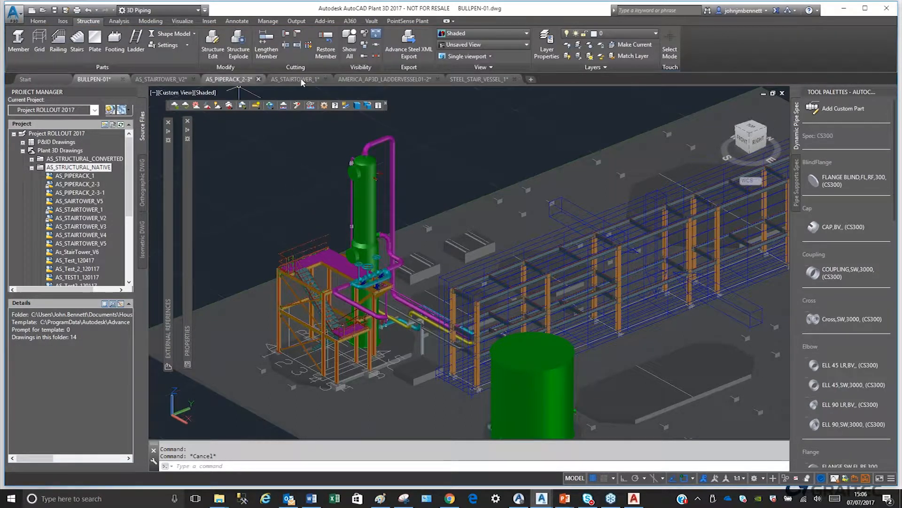
click(352, 80)
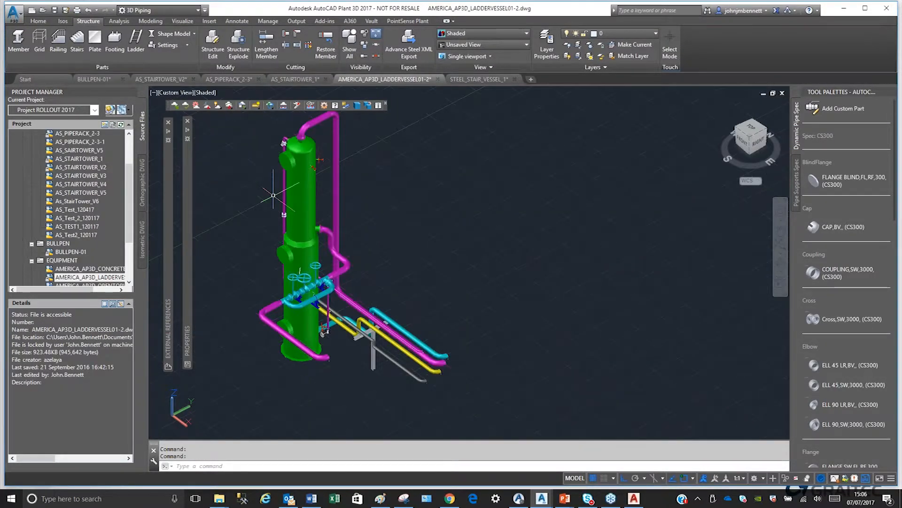
click(295, 80)
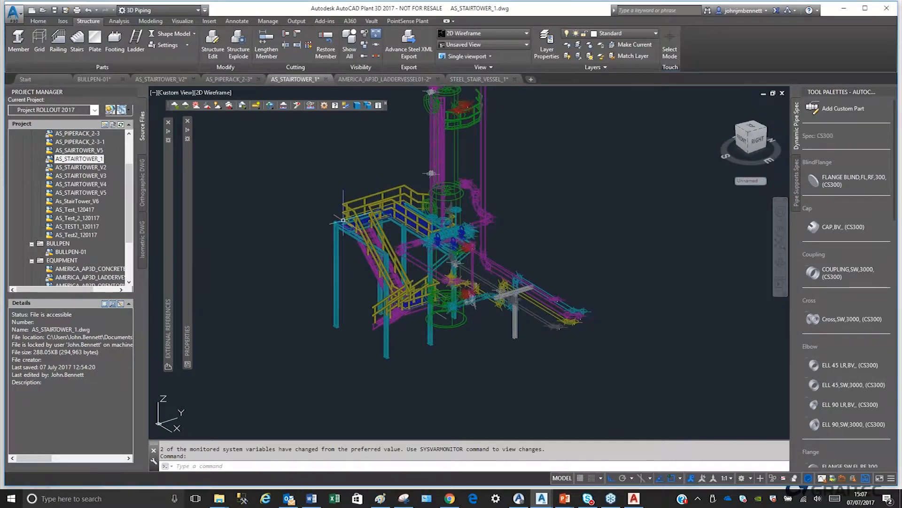
click(479, 79)
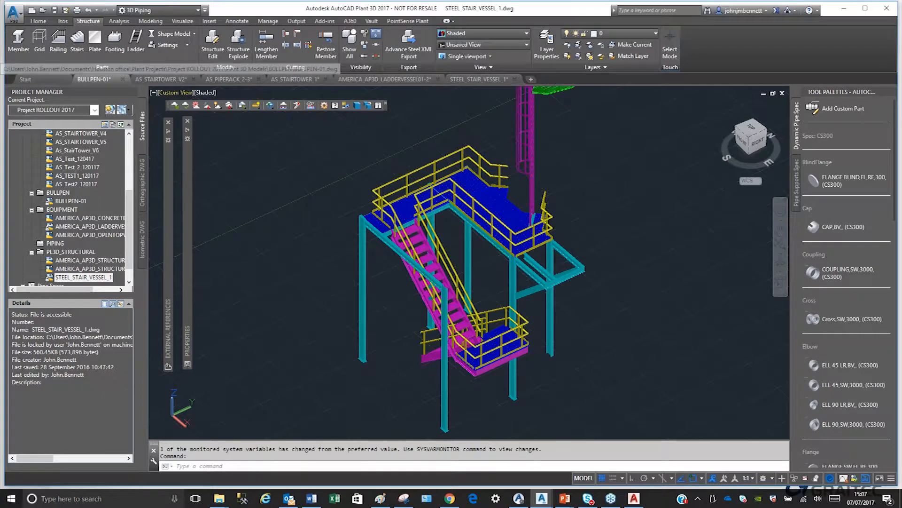
- Return to BULLPEN-01 and examine the stair tower, its bolted connections and the pipe supports around the vessel
click(94, 79)
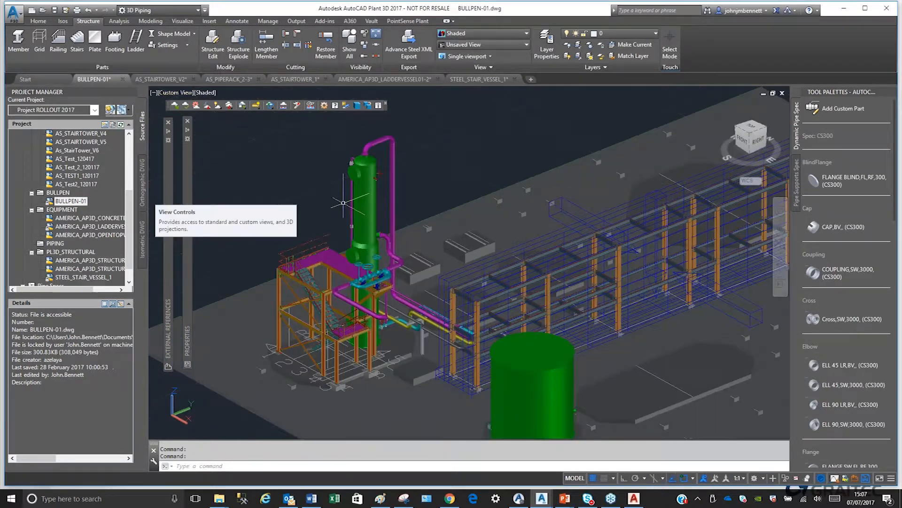
scroll(343, 203, down, 2)
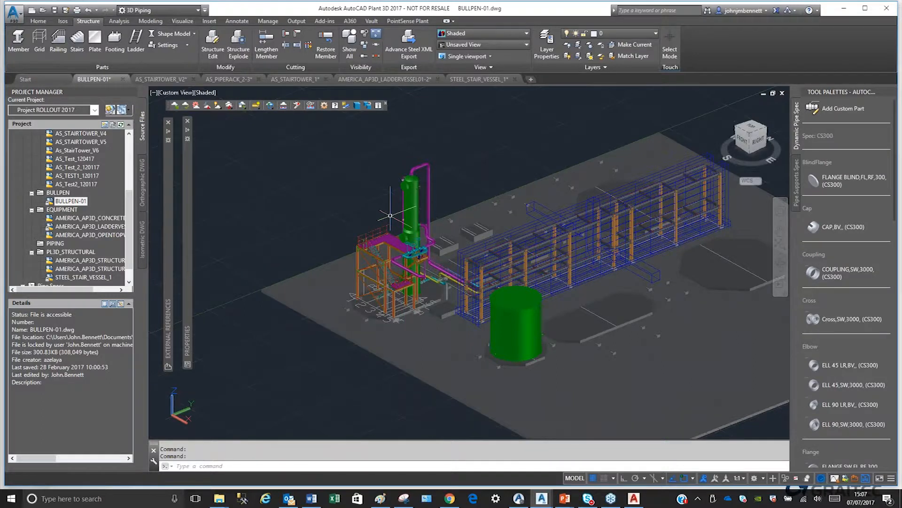
middle_drag(390, 216, 371, 218)
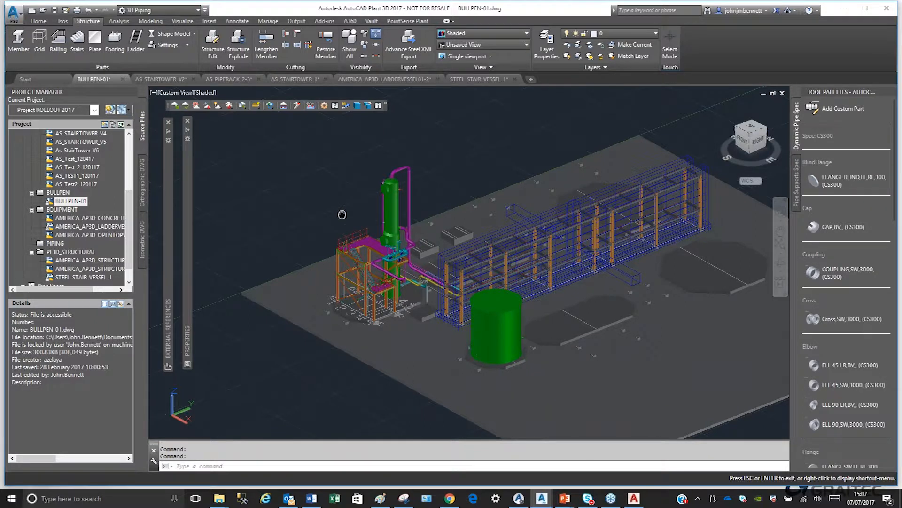
middle_drag(342, 214, 330, 217)
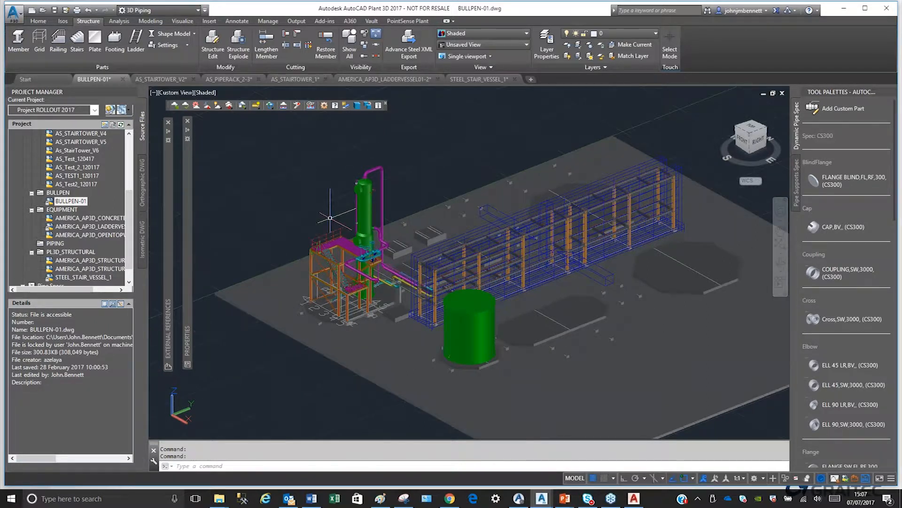
scroll(310, 250, up, 6)
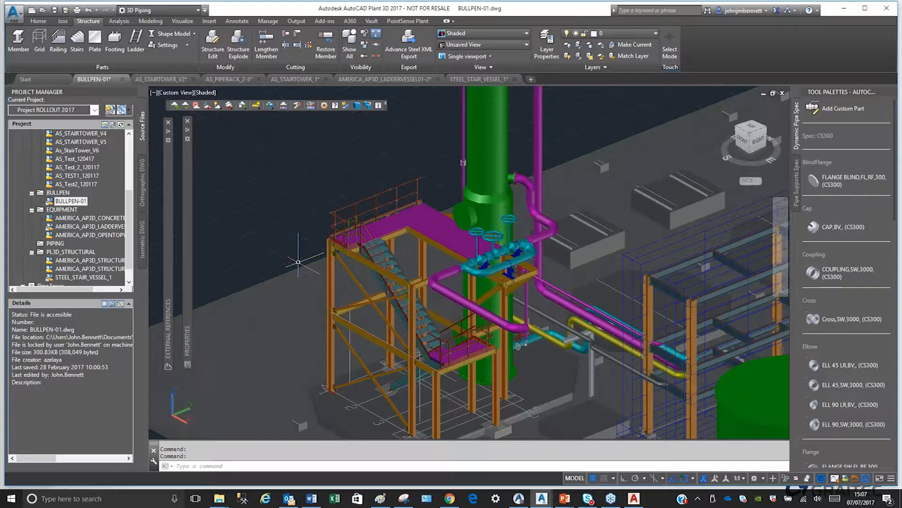
scroll(298, 262, up, 5)
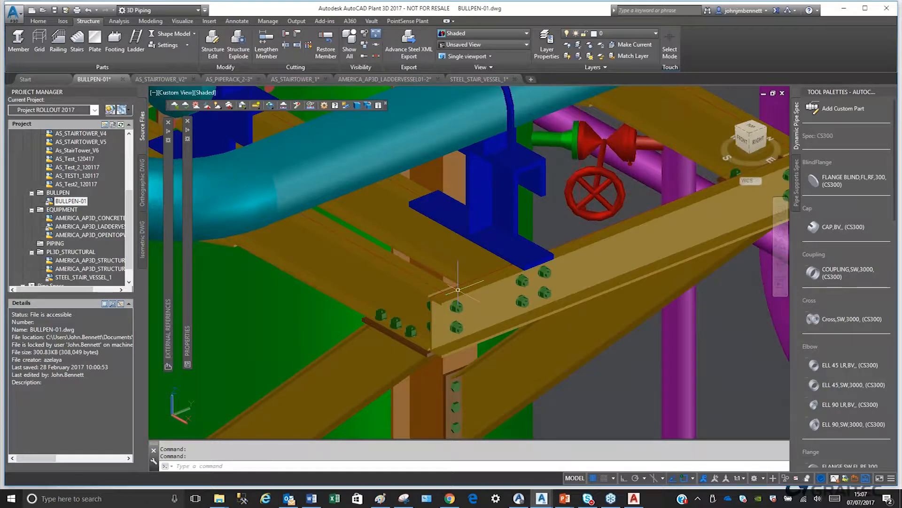
scroll(457, 289, down, 5)
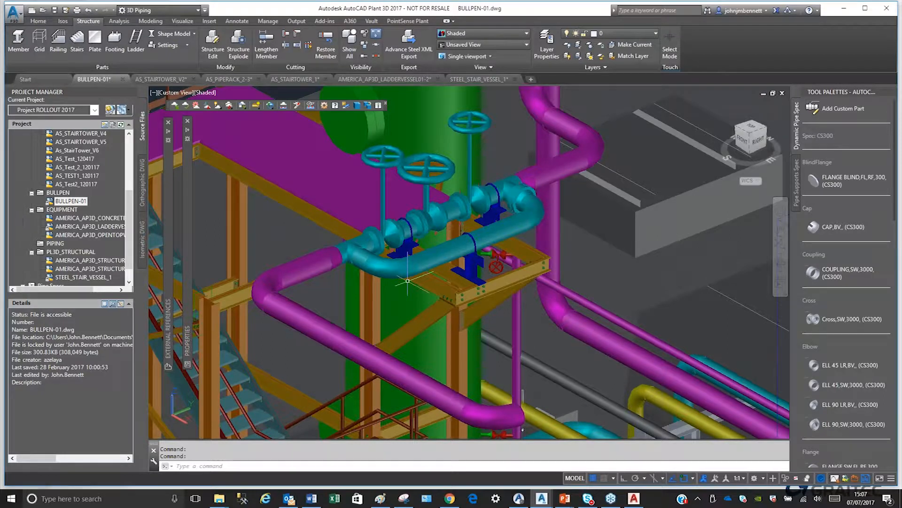
scroll(408, 280, down, 5)
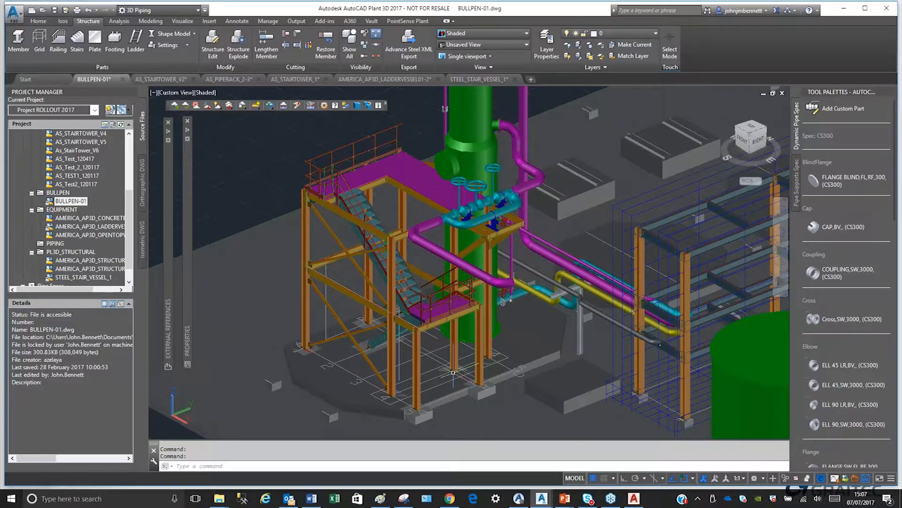
middle_drag(389, 210, 385, 246)
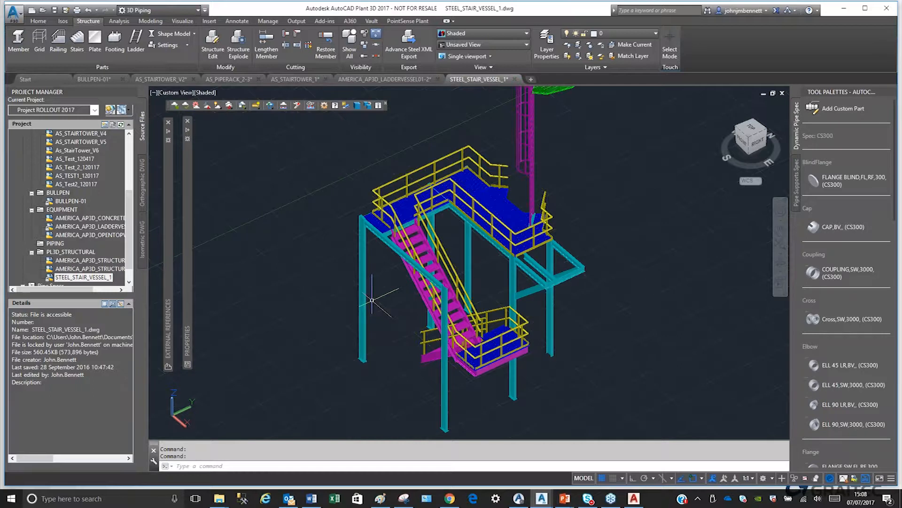
- Compare the BULLPEN-01 model with the STEEL_STAIR_VESSEL_1 structure and the AMERICA_AP3D_LADDERVESSEL01-2 vessel drawing
key(ctrl+Tab)
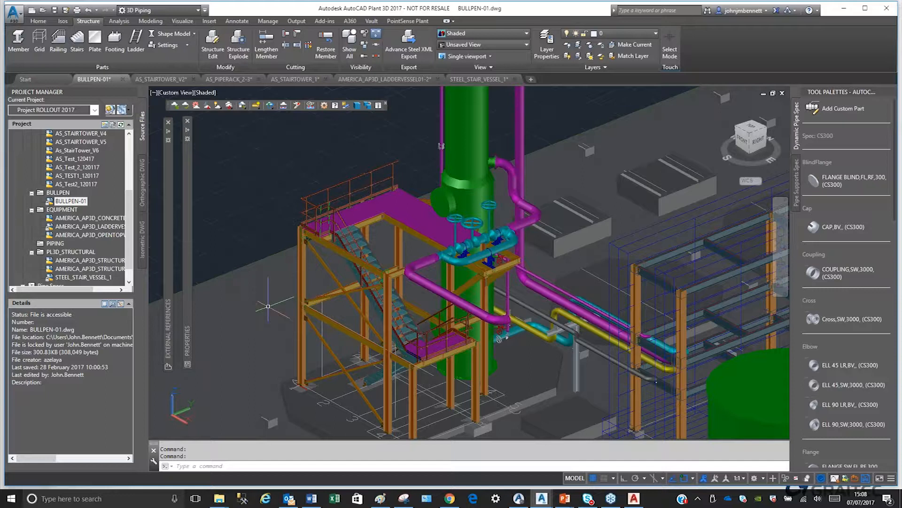
key(ctrl+Tab)
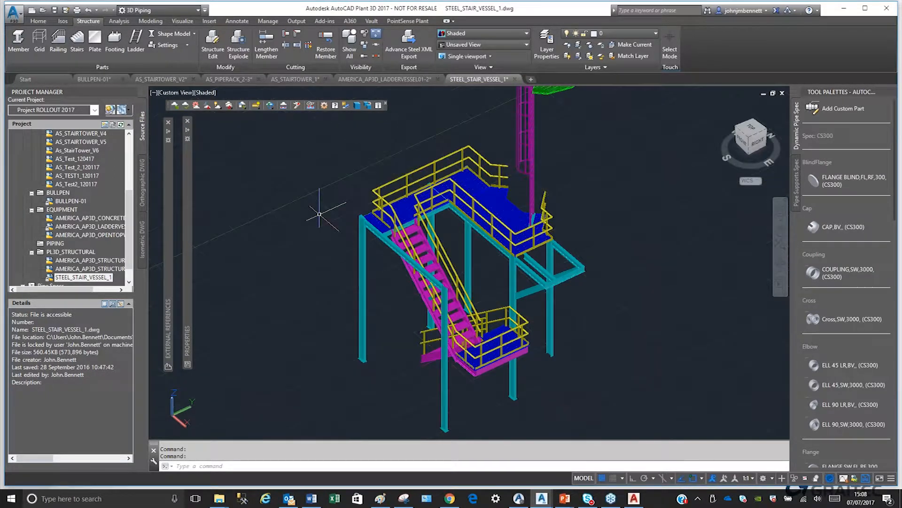
click(352, 79)
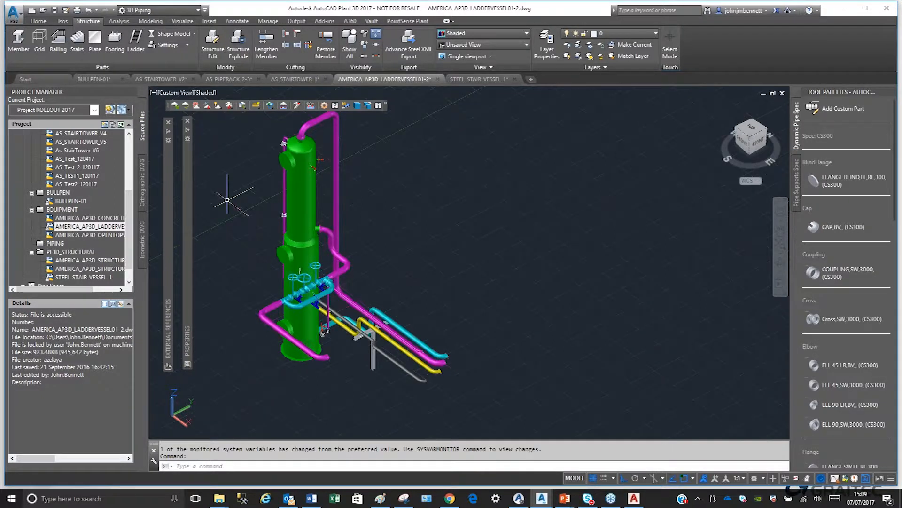
- Find AS_STAIRTOWER_V2 among the native structural drawings of the project and bring its stair tower model into view
scroll(74, 191, up, 5)
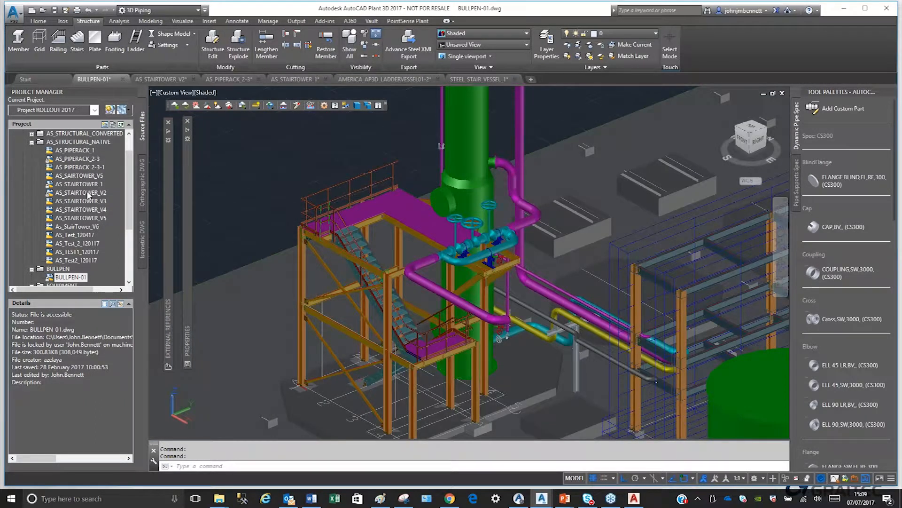
click(87, 193)
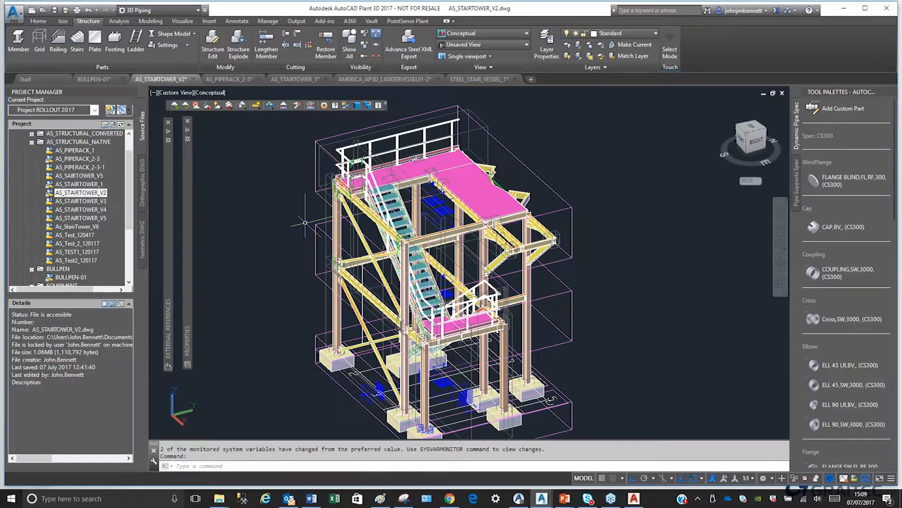
middle_drag(308, 292, 293, 276)
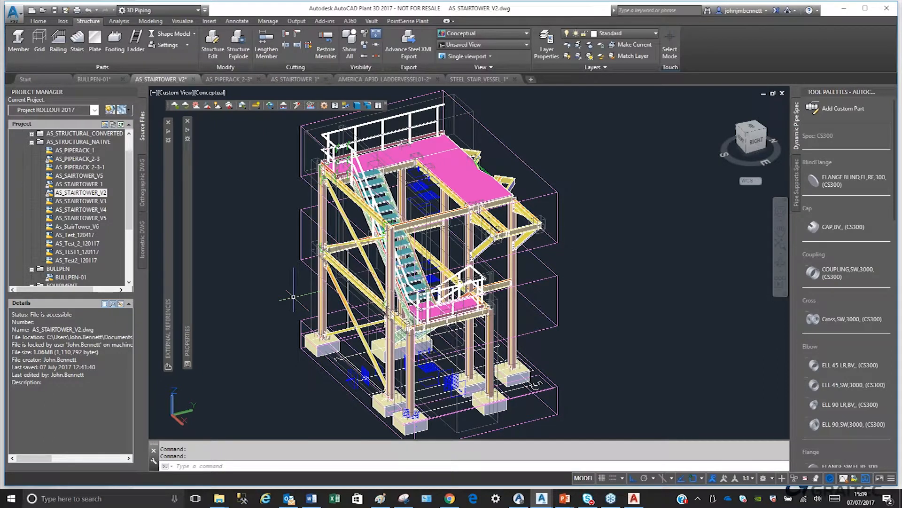
- Inspect the properties of the tower's corner column beside the stairs and examine its bracing connection up close
scroll(293, 297, up, 5)
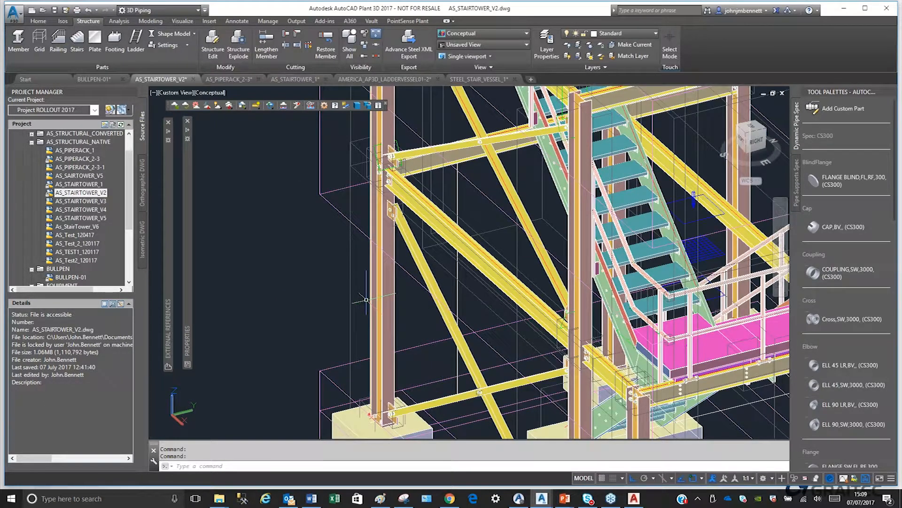
double_click(366, 300)
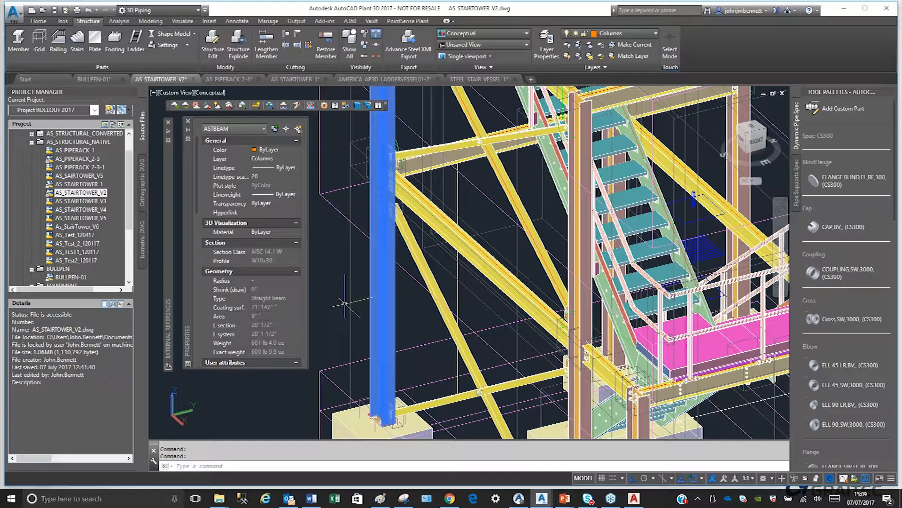
scroll(345, 303, up, 2)
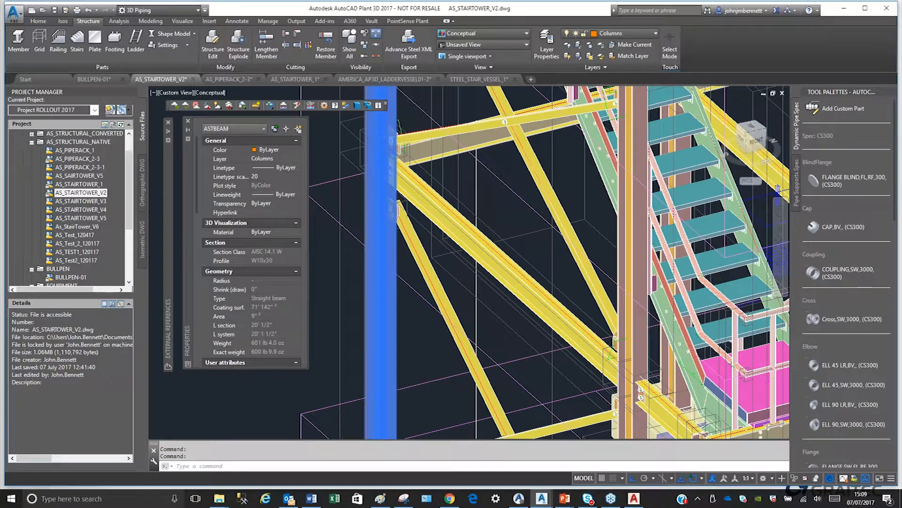
scroll(393, 209, up, 5)
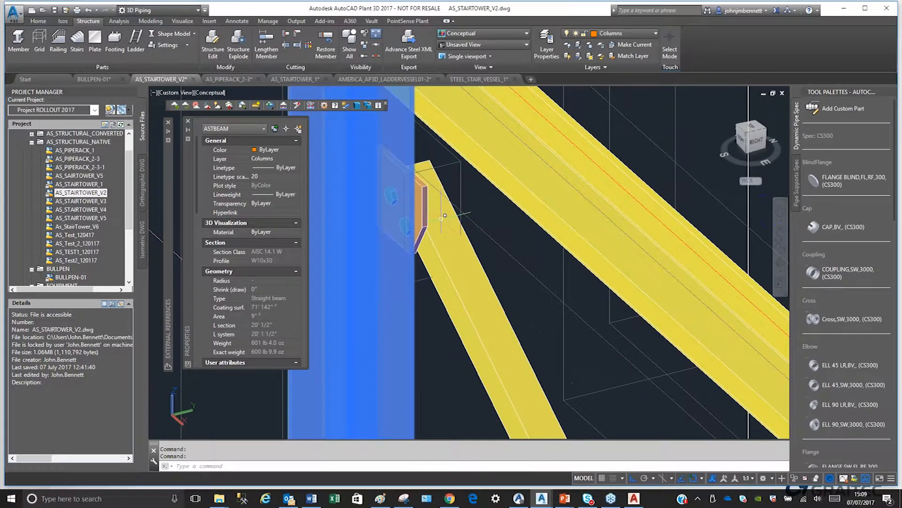
scroll(445, 215, down, 4)
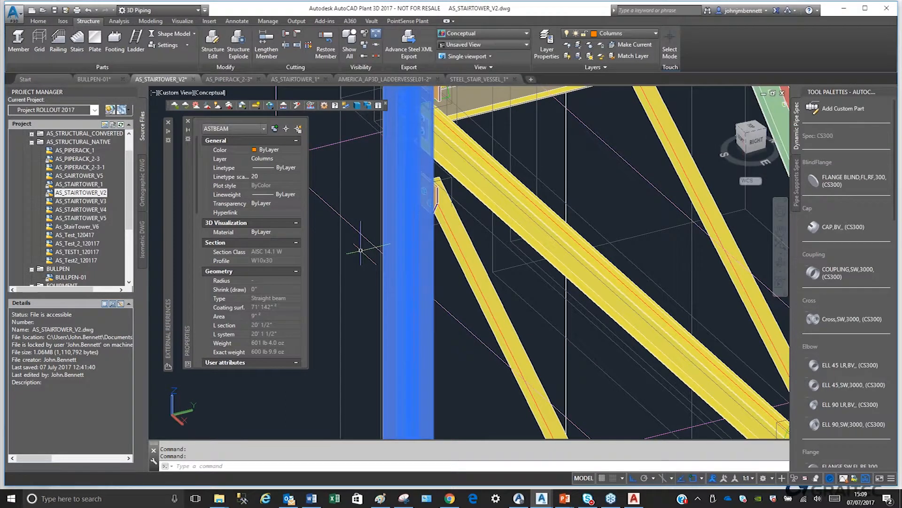
scroll(361, 250, down, 5)
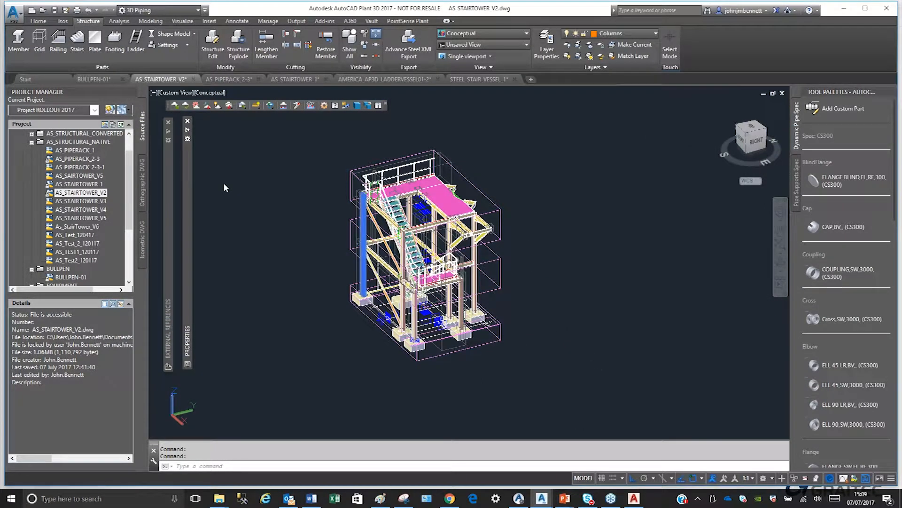
- Reload the unloaded AMERICA_AP3D_LADDERVESSEL01-2 external reference in the AS_STAIRTOWER_V2 drawing
mouse_move(168, 188)
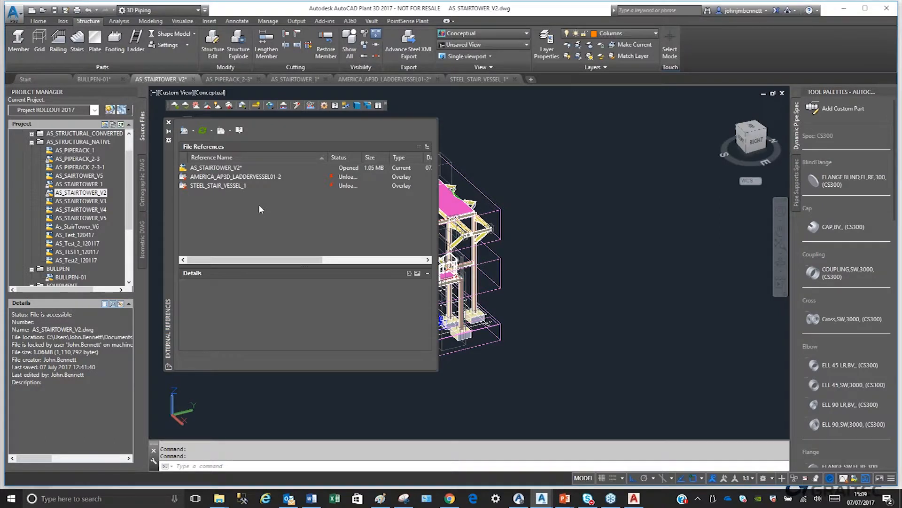
right_click(230, 177)
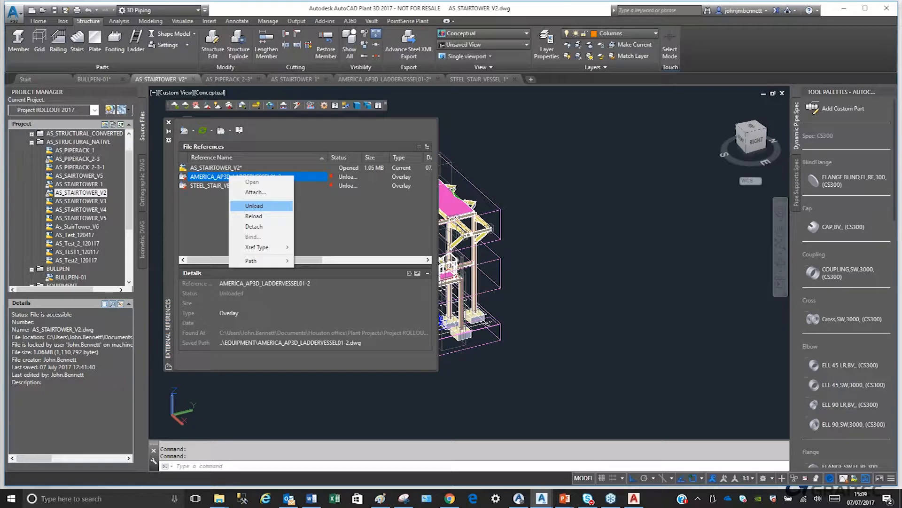
click(253, 216)
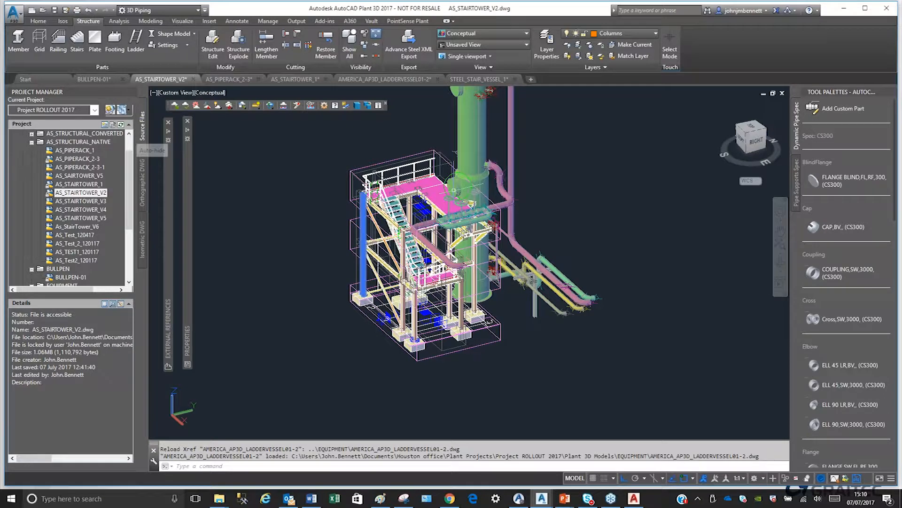
- Examine how the referenced vessel and valve piping meet the stair tower's upper platform, and deselect the corner column
scroll(454, 197, up, 4)
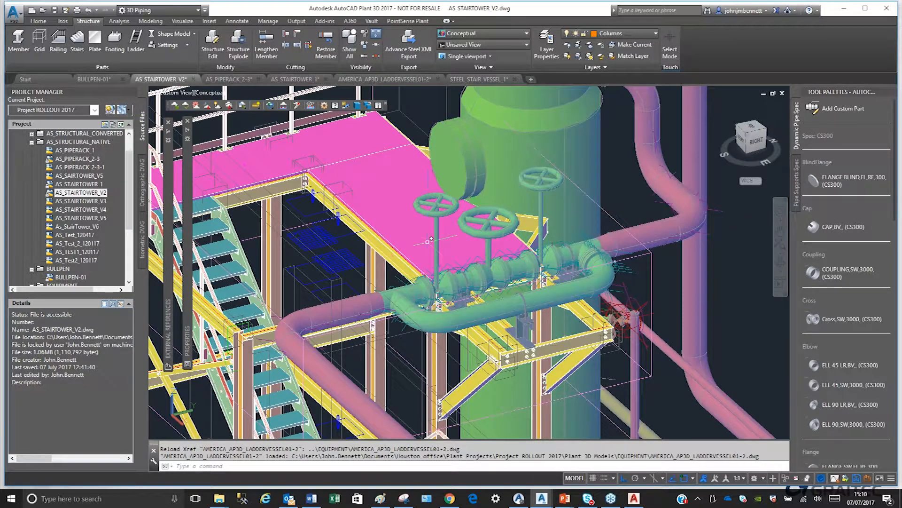
scroll(431, 238, down, 4)
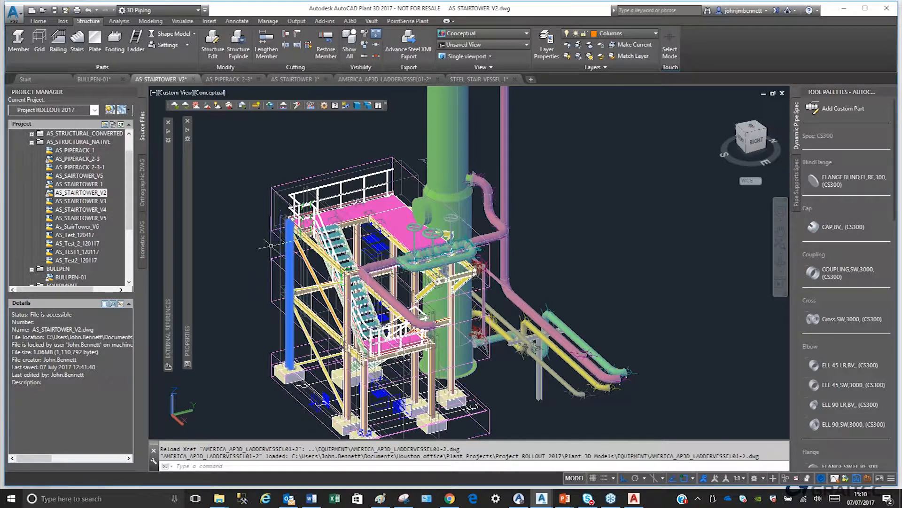
scroll(42, 142, up, 1)
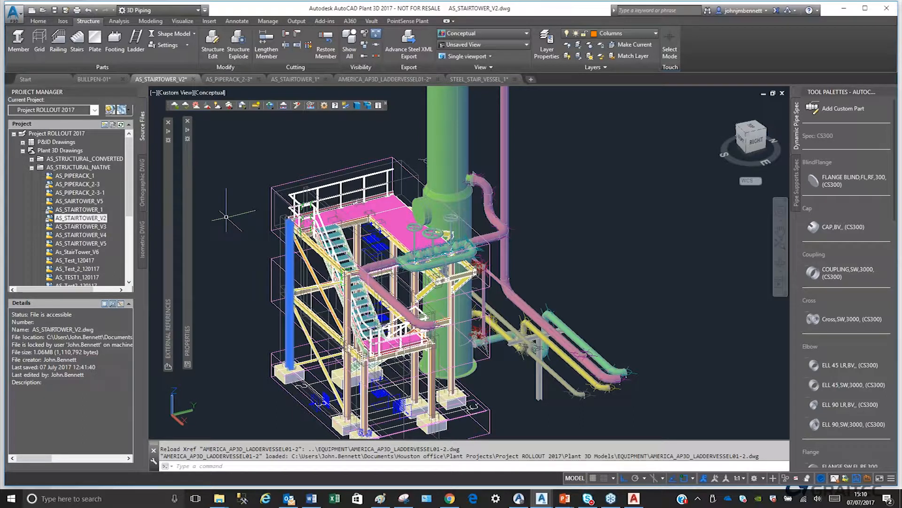
key(Escape)
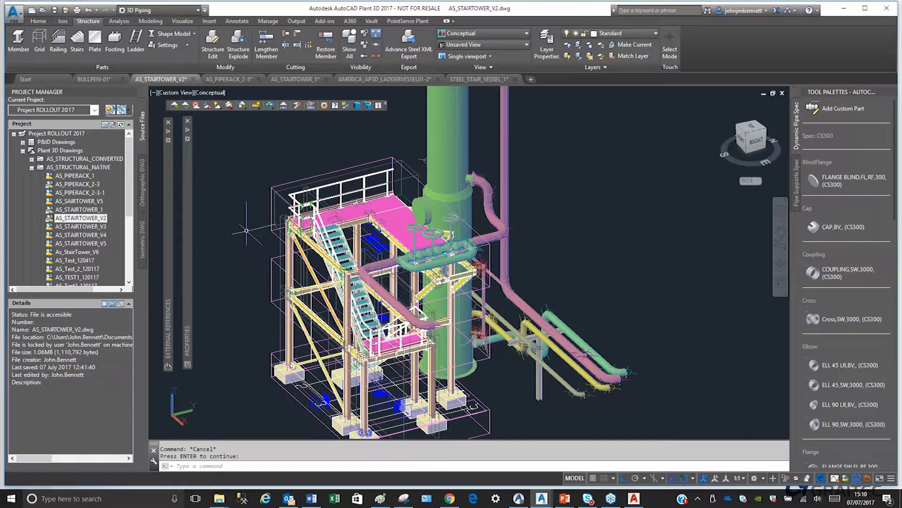
scroll(233, 238, down, 3)
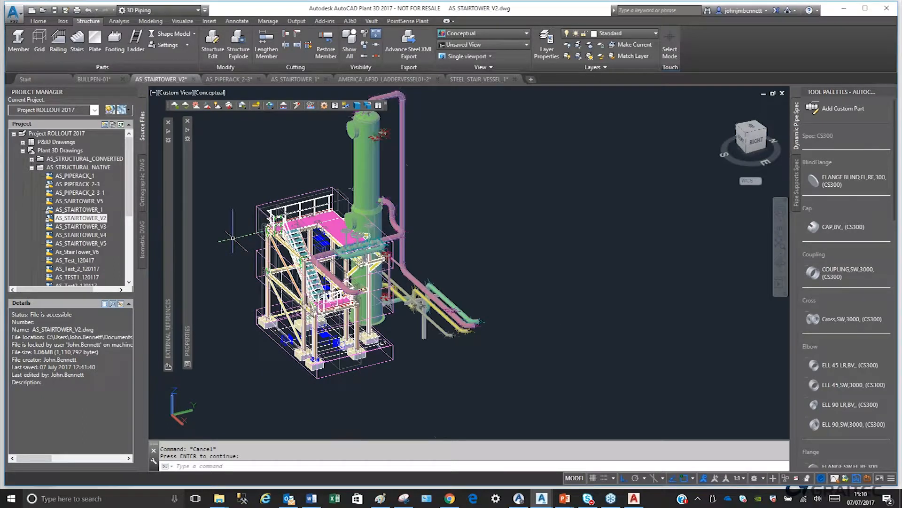
middle_drag(232, 238, 244, 230)
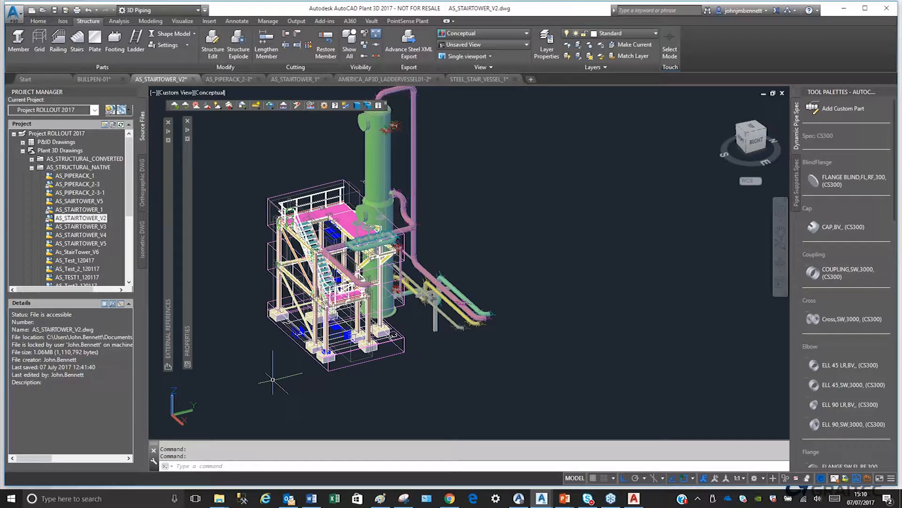
- View the Plant 3D Models folder in File Explorer, and check which drawing template a new Plant 3D Drawings folder would use
mouse_move(219, 498)
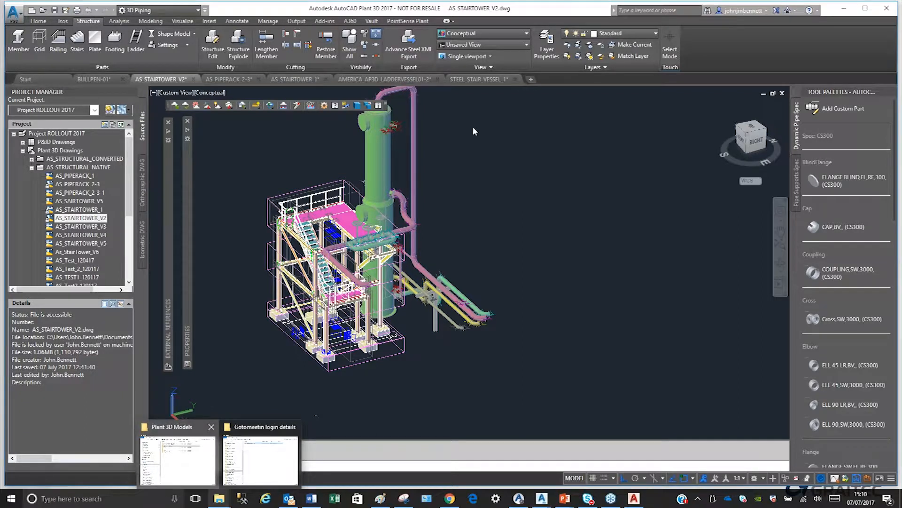
click(175, 468)
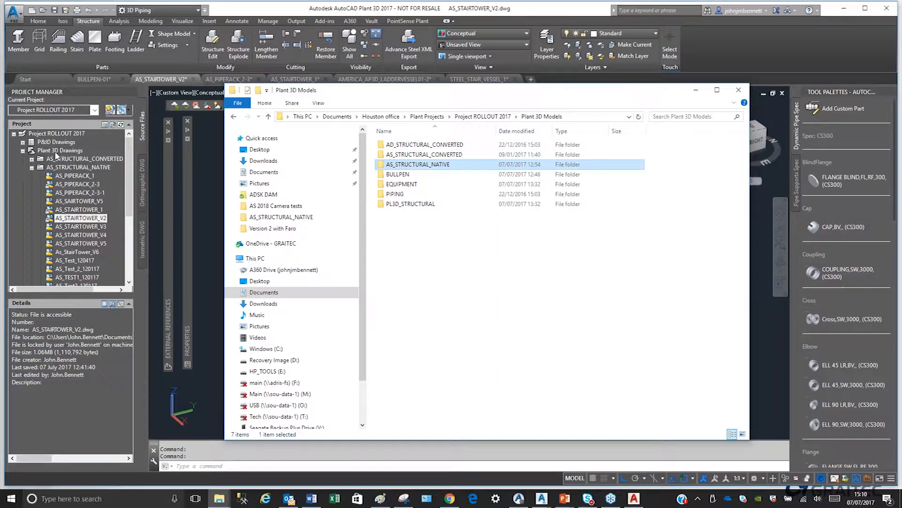
click(59, 152)
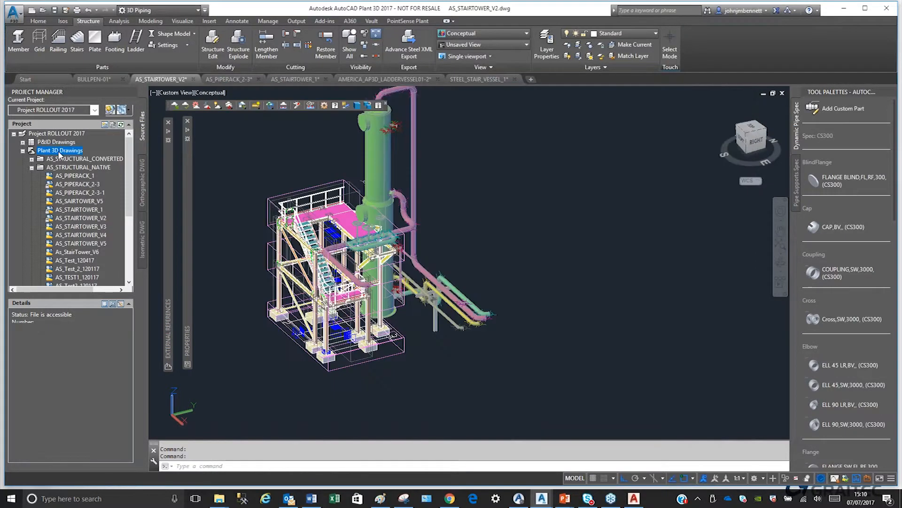
right_click(59, 152)
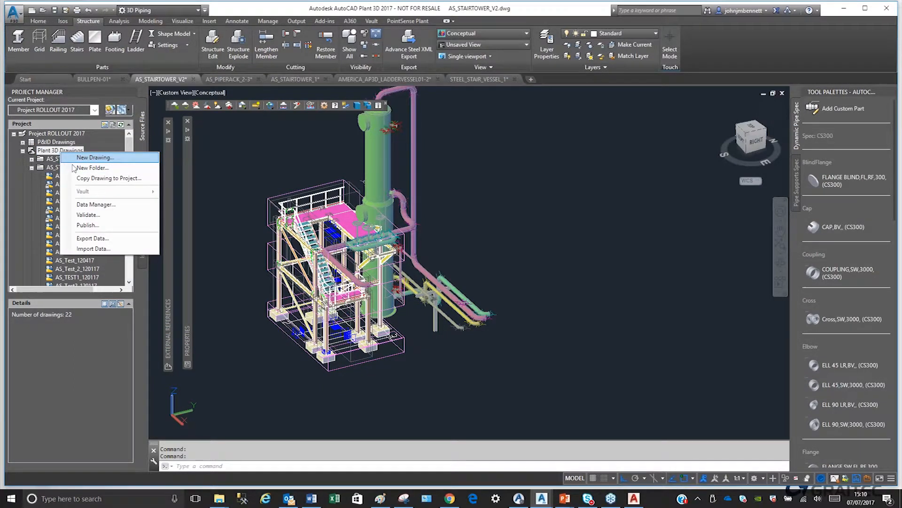
click(85, 168)
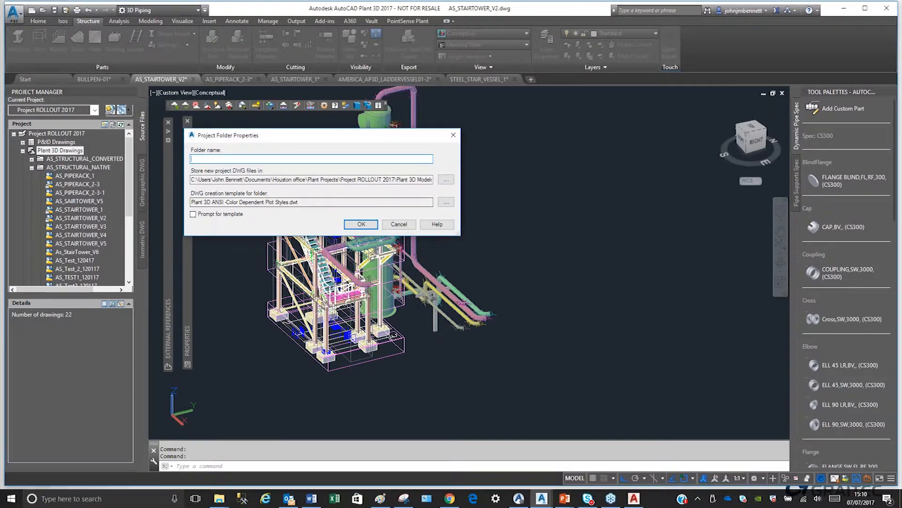
drag(299, 203, 190, 203)
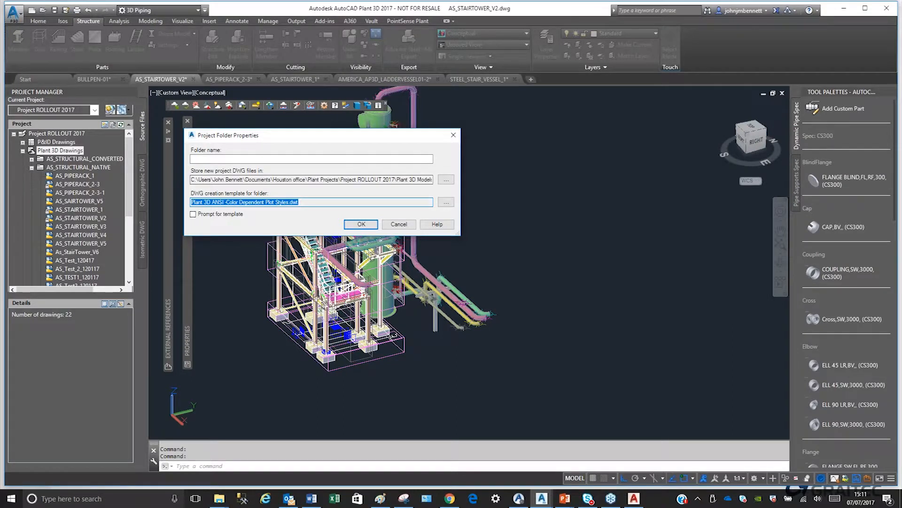
- Check the storage path and drawing template in the AS_STRUCTURAL_NATIVE folder's properties
click(78, 168)
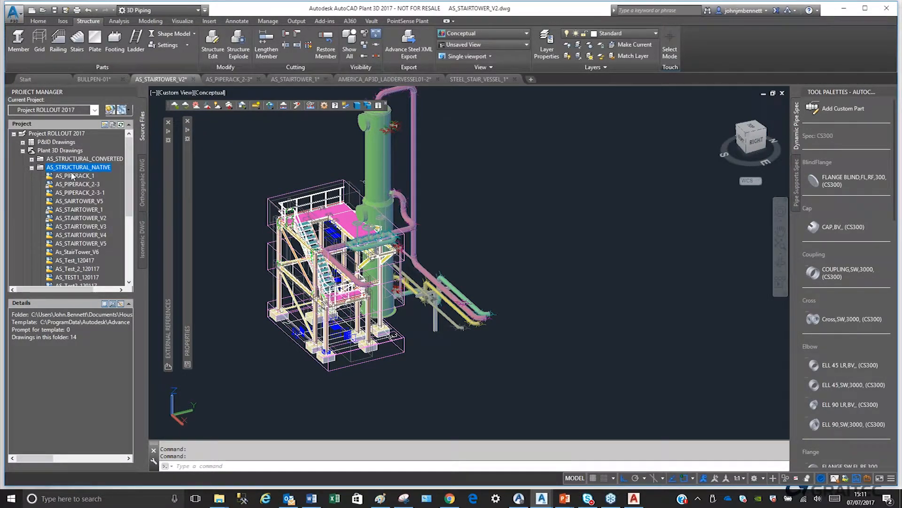
right_click(71, 170)
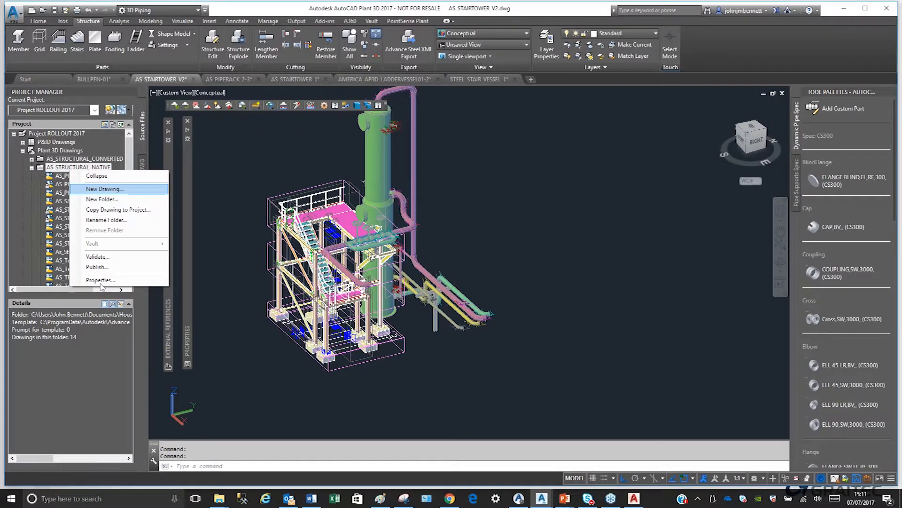
click(100, 280)
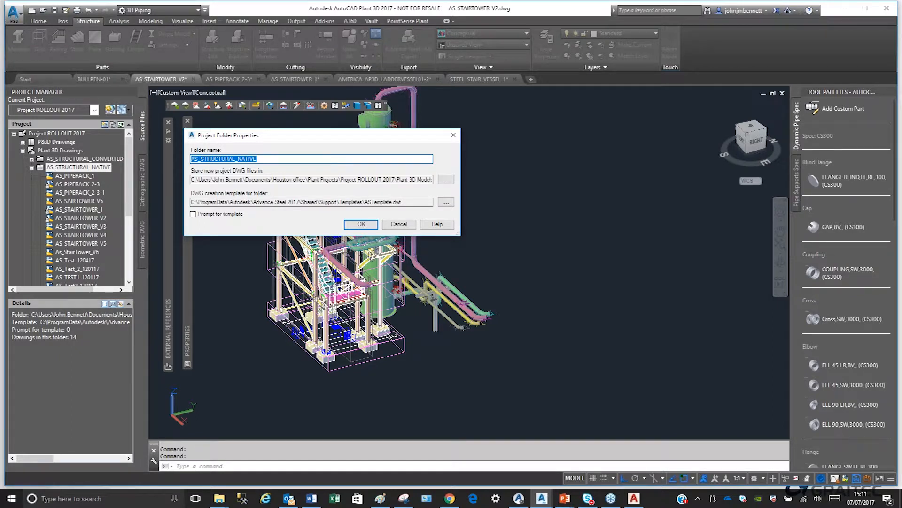
key(Escape)
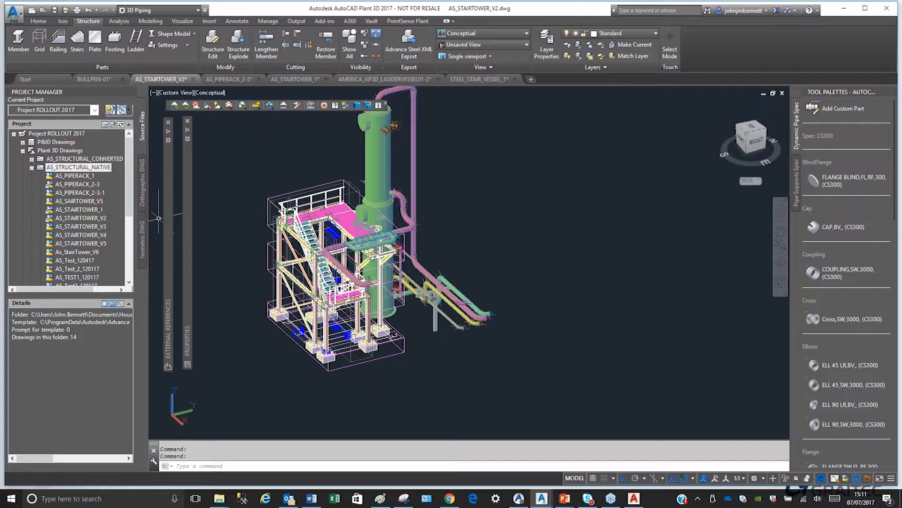
- Create a drawing named Test 070717 in the AS_STRUCTURAL_NATIVE folder with the ASTemplate.dwt template, and check its layer list
key(ctrl+n)
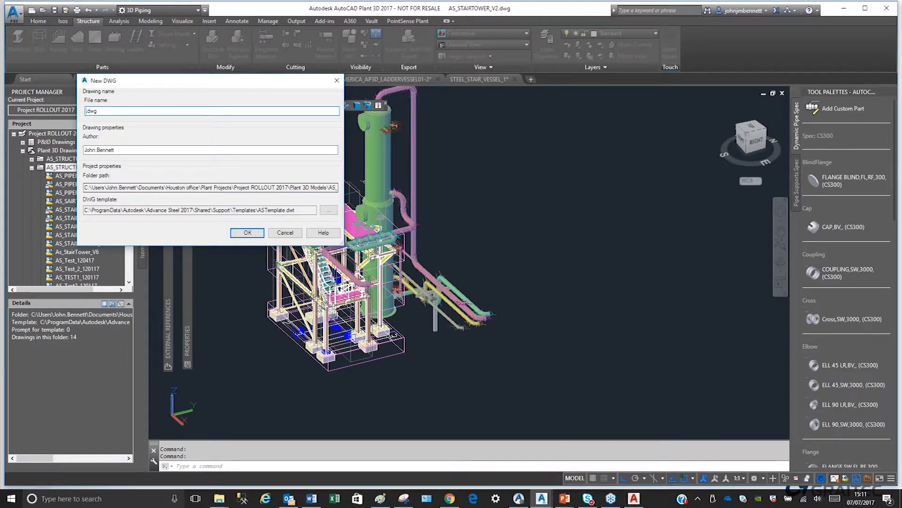
text(Tes)
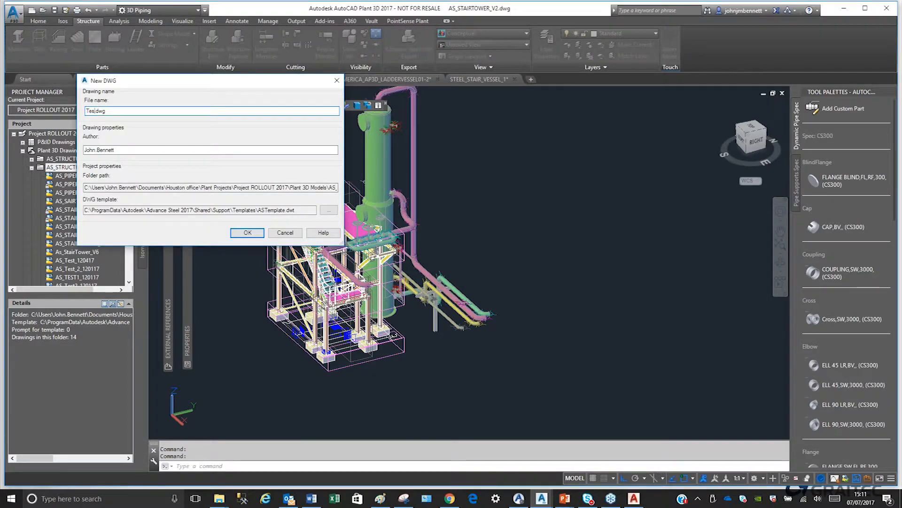
text(t 07)
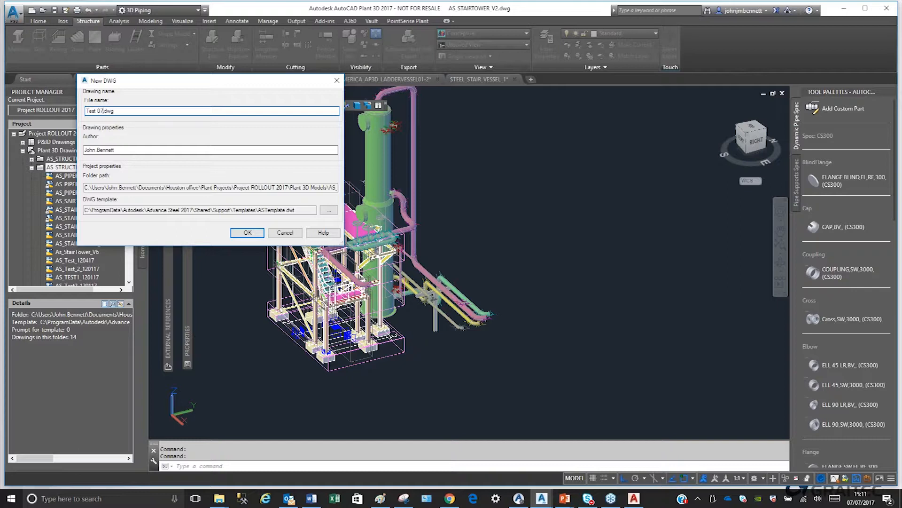
text(0717)
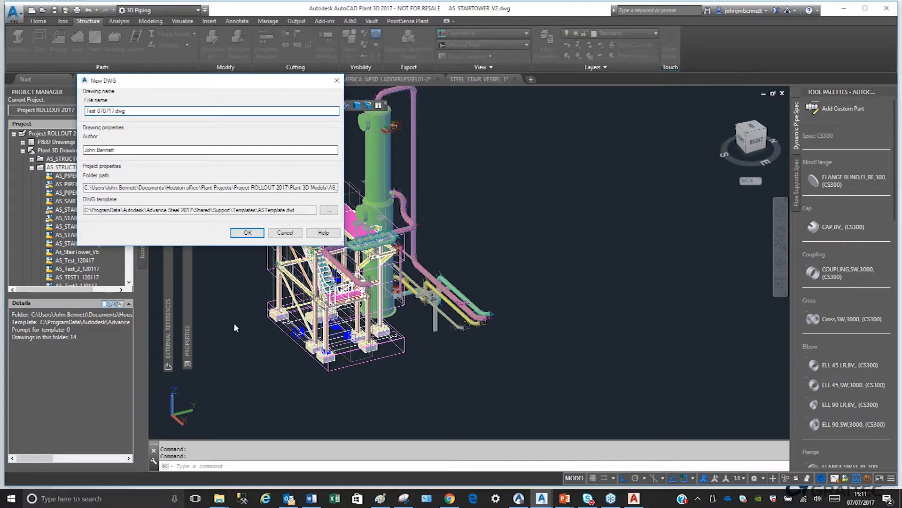
key(Return)
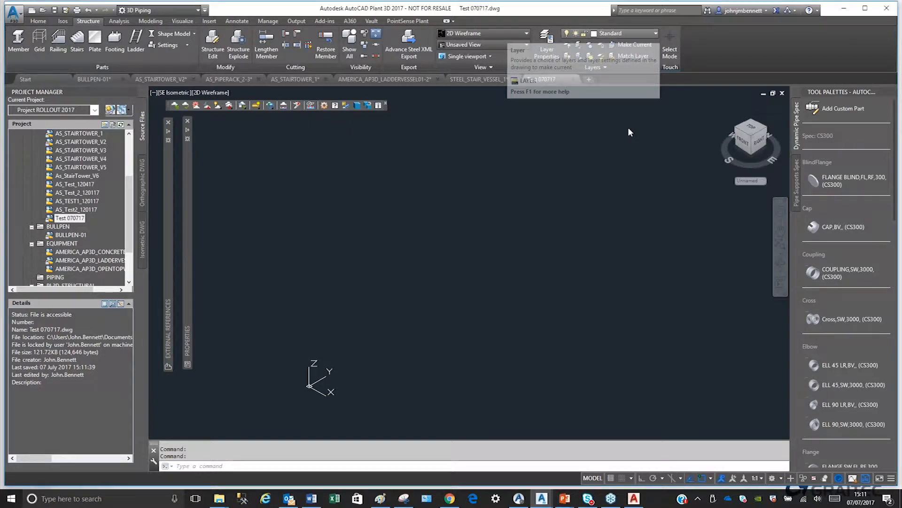
click(625, 33)
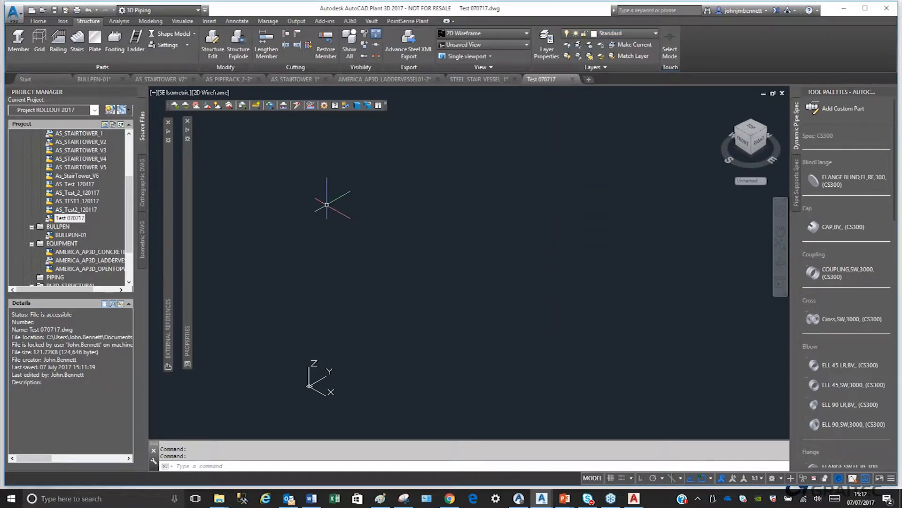
- Close Test 070717, STEEL_STAIR_VESSEL_1 without saving, and AS_STAIRTOWER_1, and switch to Drawing1 in Advance Steel
click(573, 79)
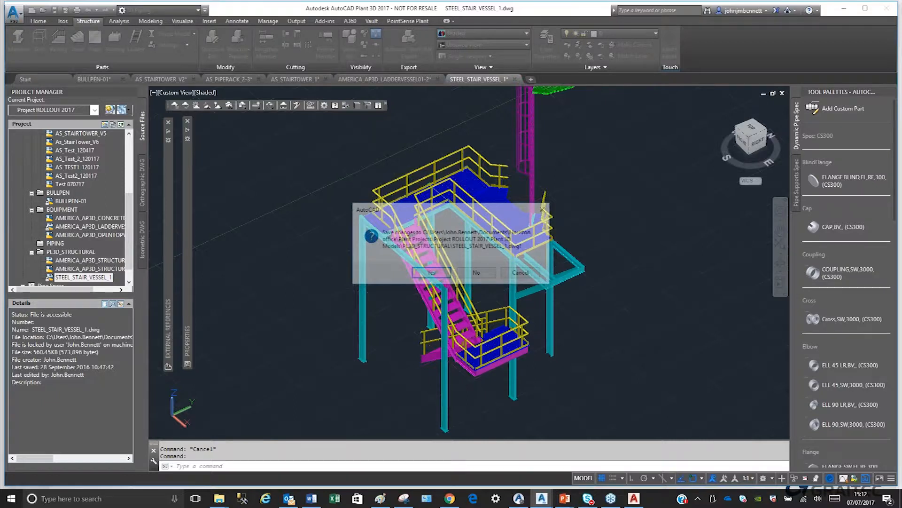
key(n)
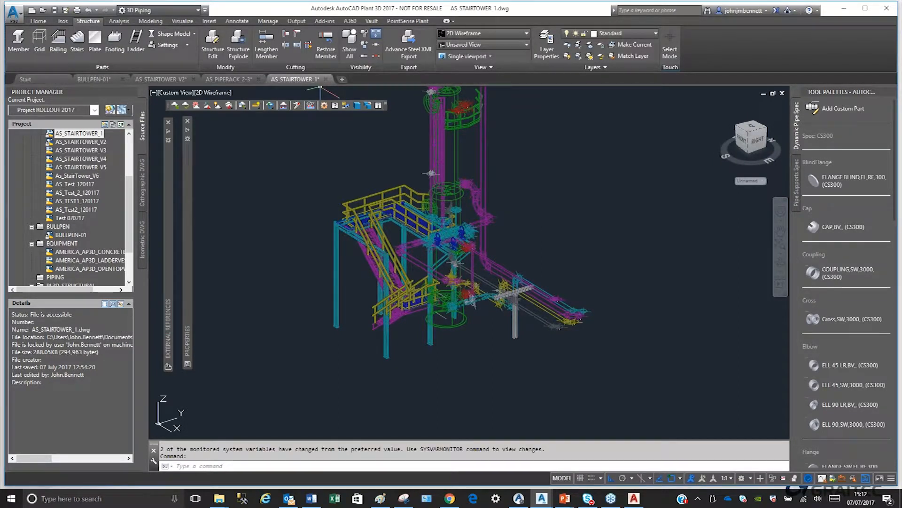
click(326, 79)
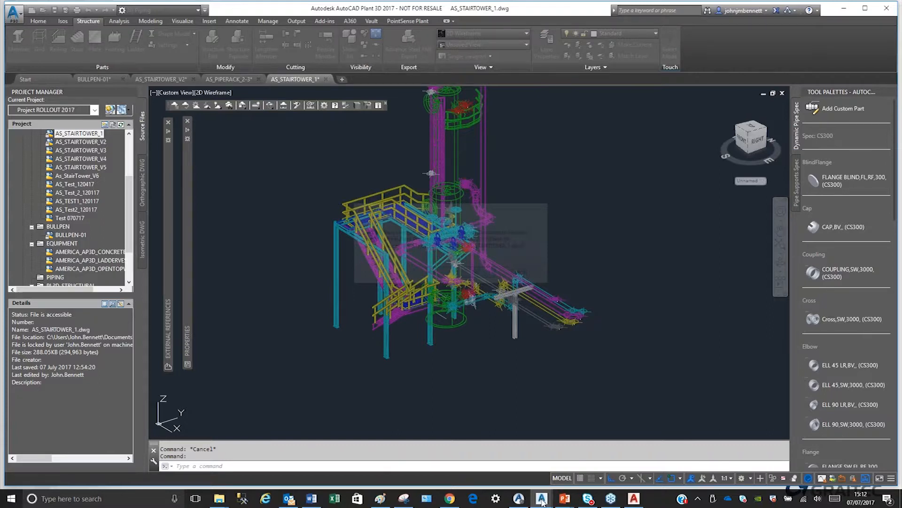
mouse_move(542, 502)
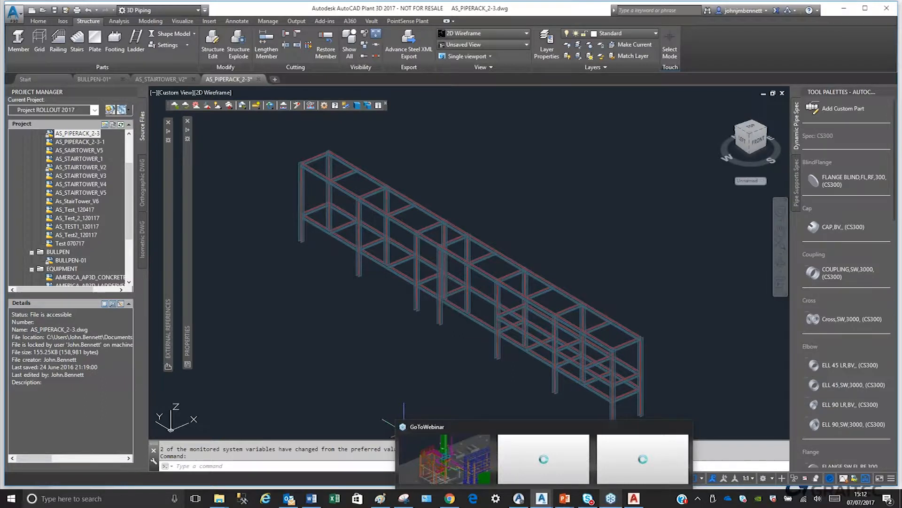
click(634, 498)
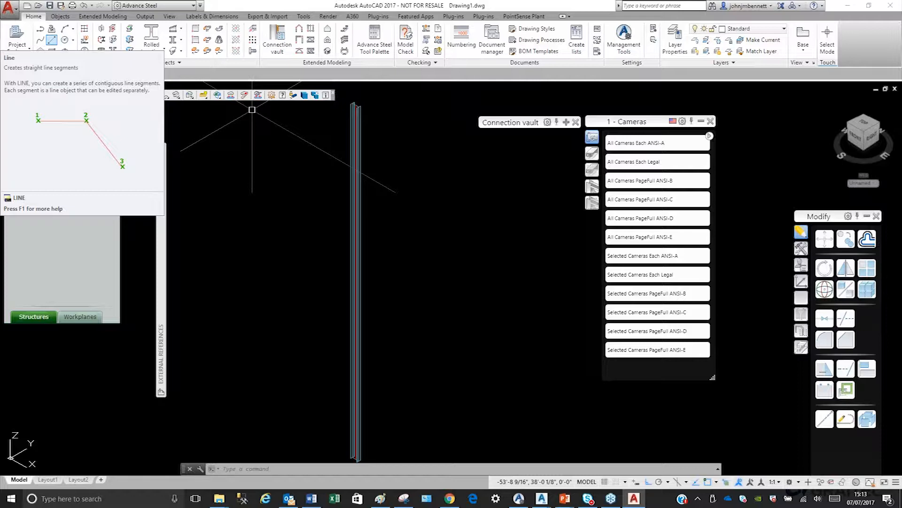
- Draw a stepped outline of connected orthogonal lines beside the column, and erase it
click(51, 40)
click(430, 352)
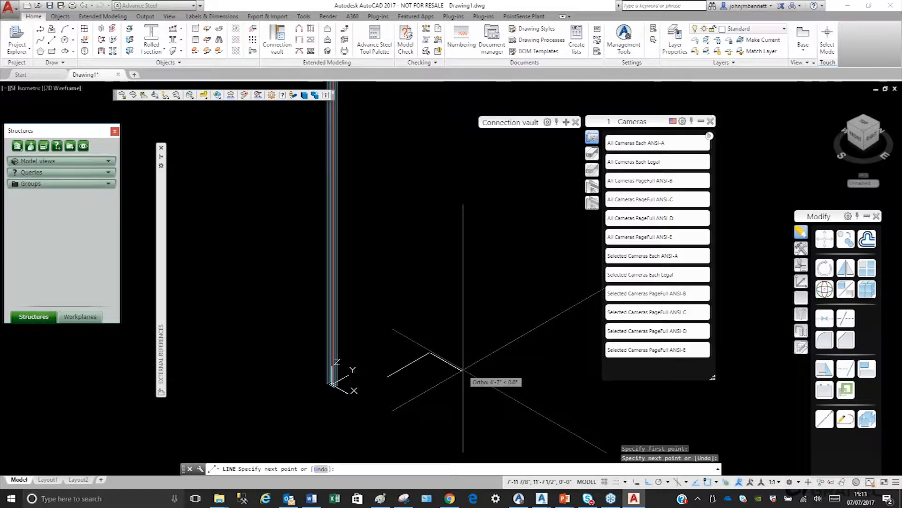
right_click(469, 279)
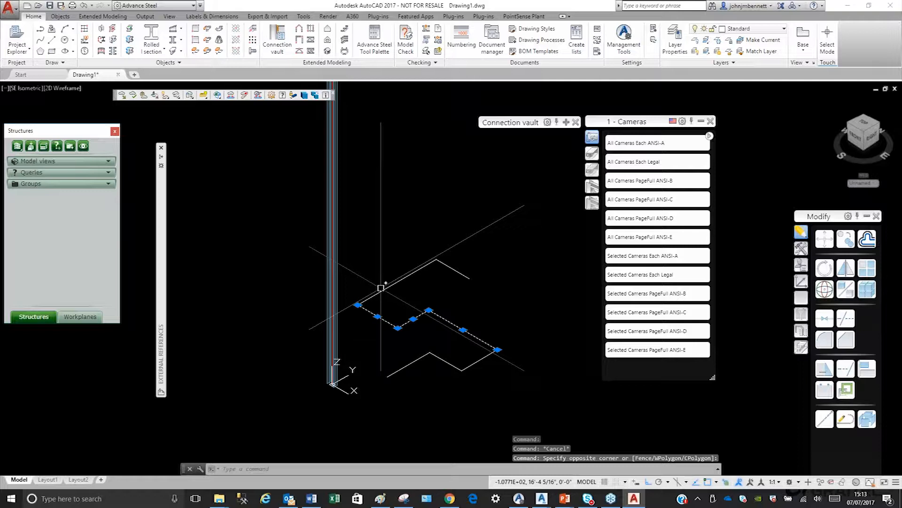
key(Delete)
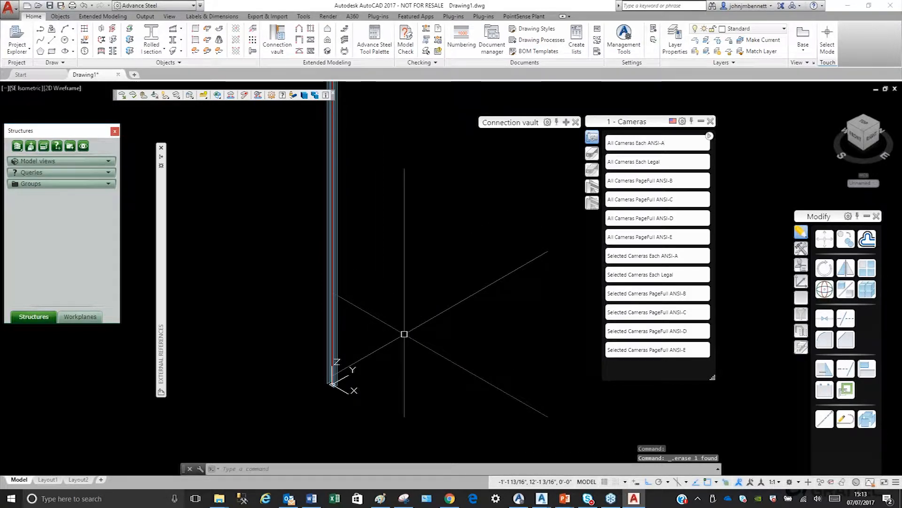
- Change the column's section to W10x30 from the AISC 14.1 W range in its Advance Steel properties
click(335, 296)
right_click(356, 294)
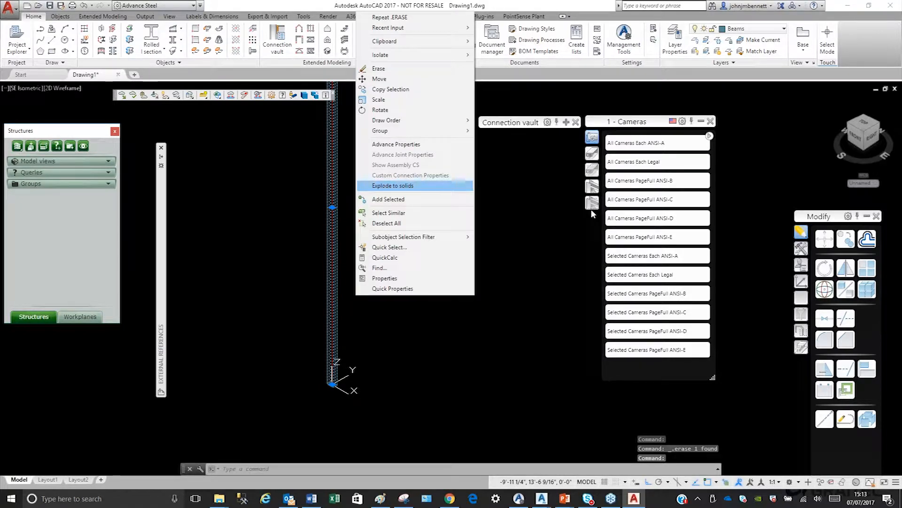
click(396, 144)
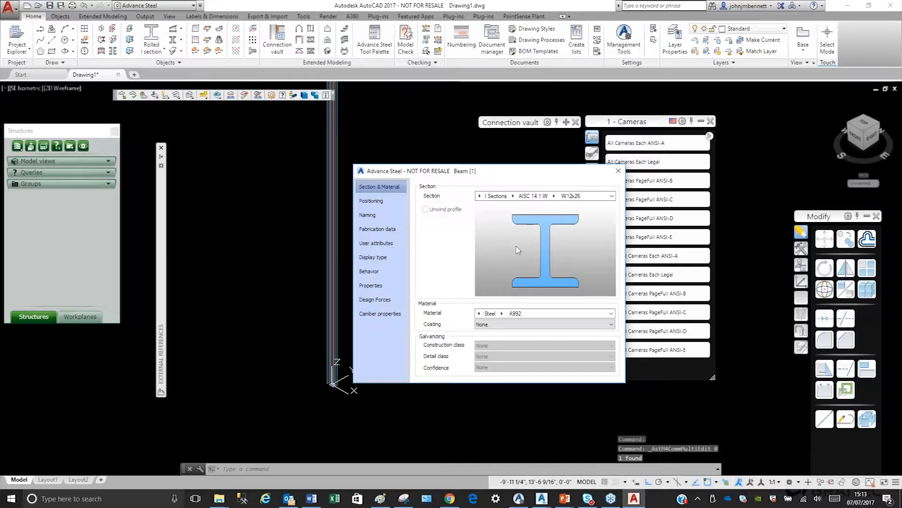
click(554, 196)
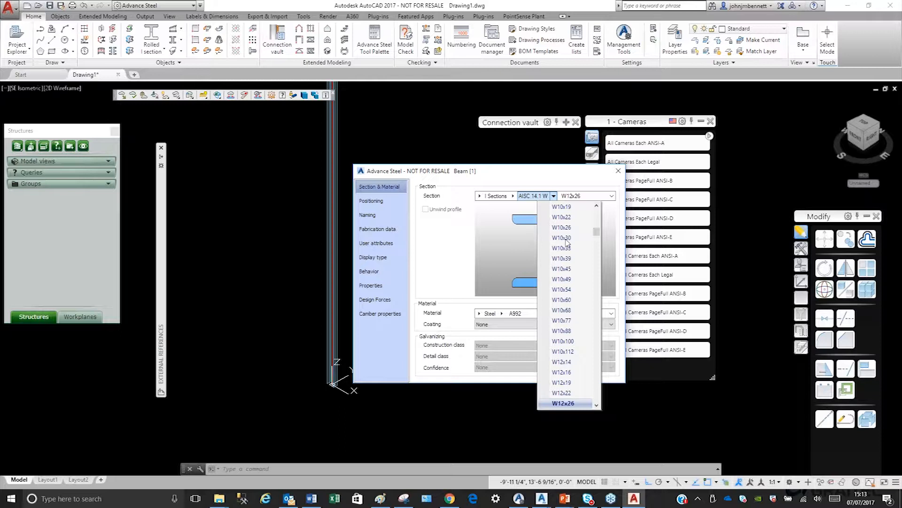
click(564, 238)
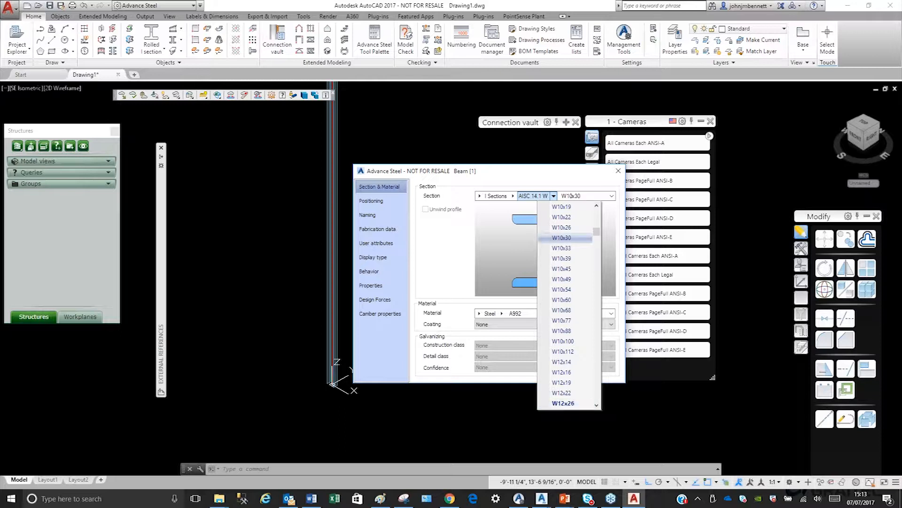
key(Escape)
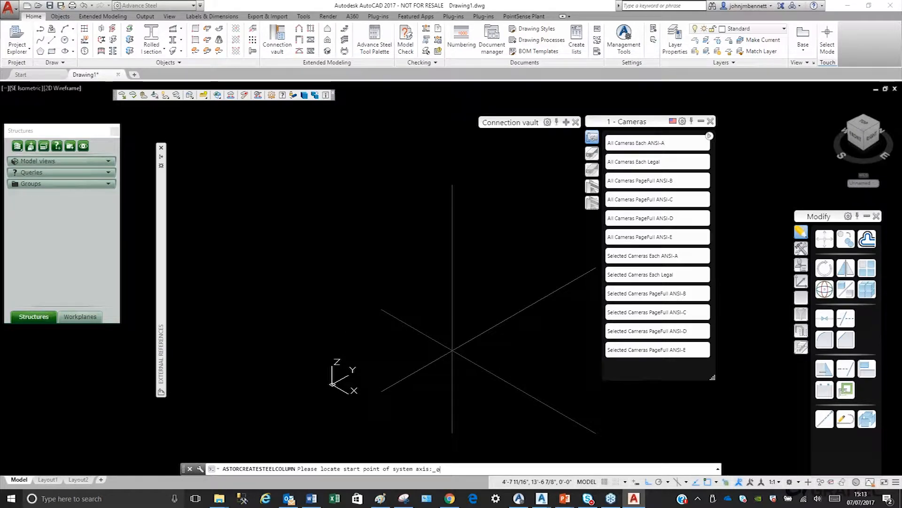
- Place a steel column starting at 0,0,0 and review its naming, fabrication data and behavior settings
text(,0,0)
key(Return)
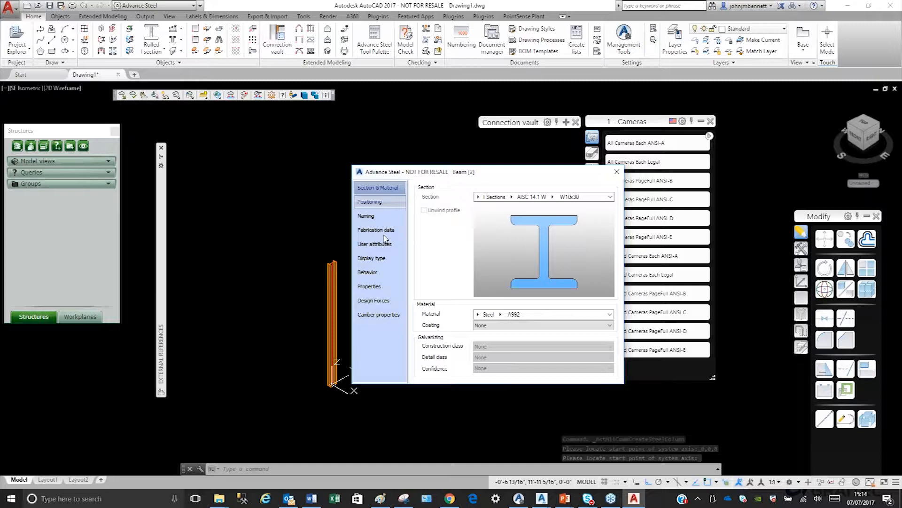
click(380, 215)
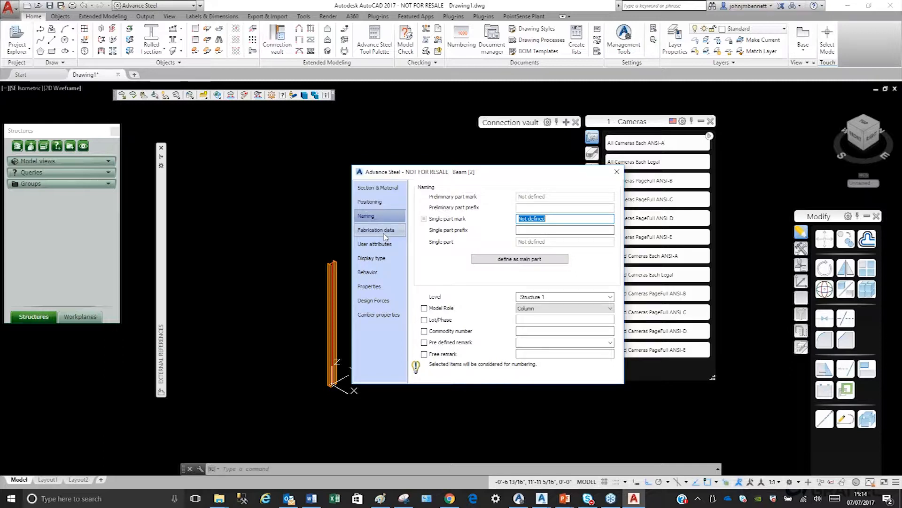
click(384, 232)
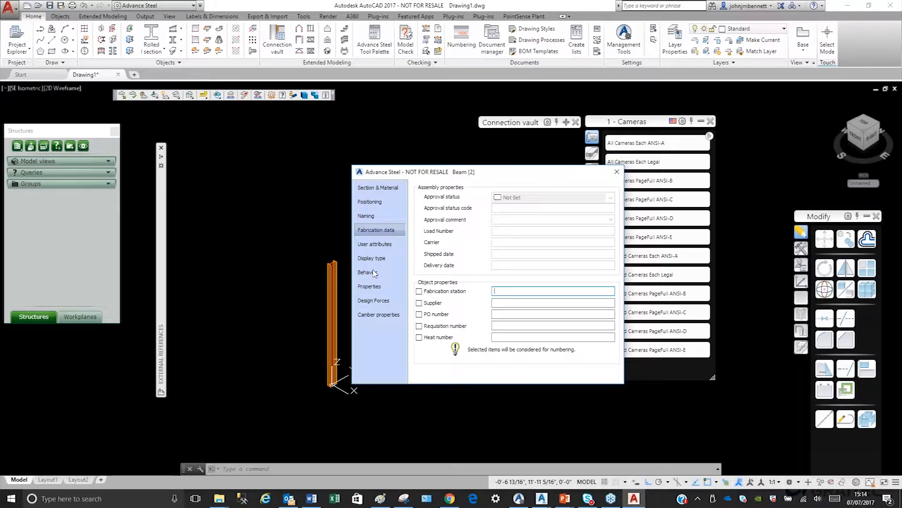
click(368, 273)
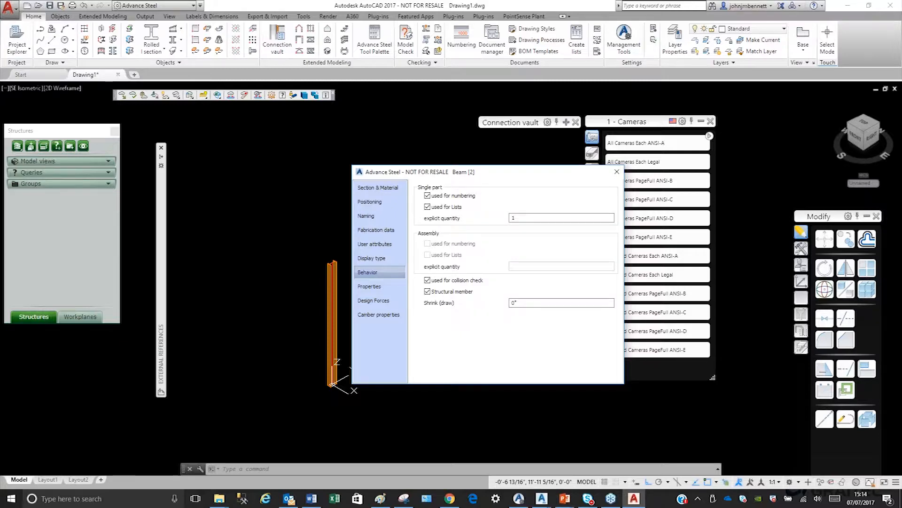
key(Escape)
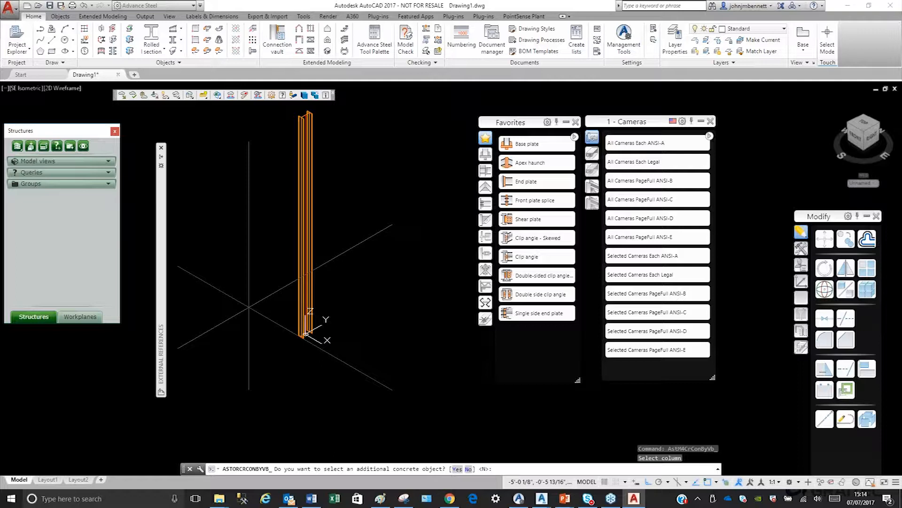
- Add a base plate to the column without an additional concrete object, and set the plate thickness to 1/2"
text(n)
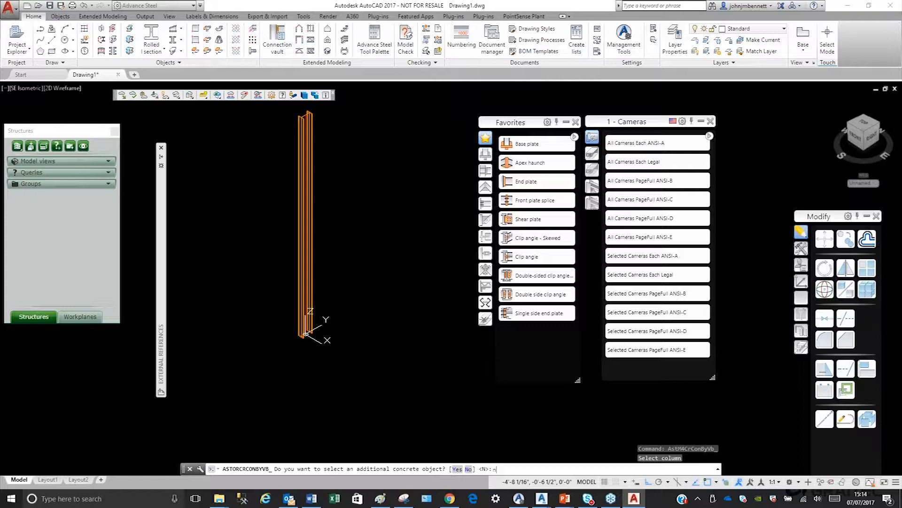
key(Return)
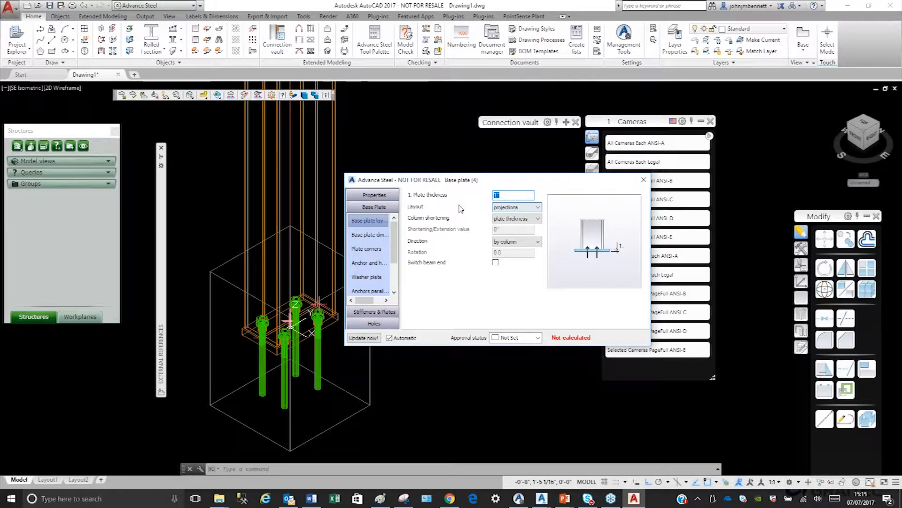
text(1/2)
key(Return)
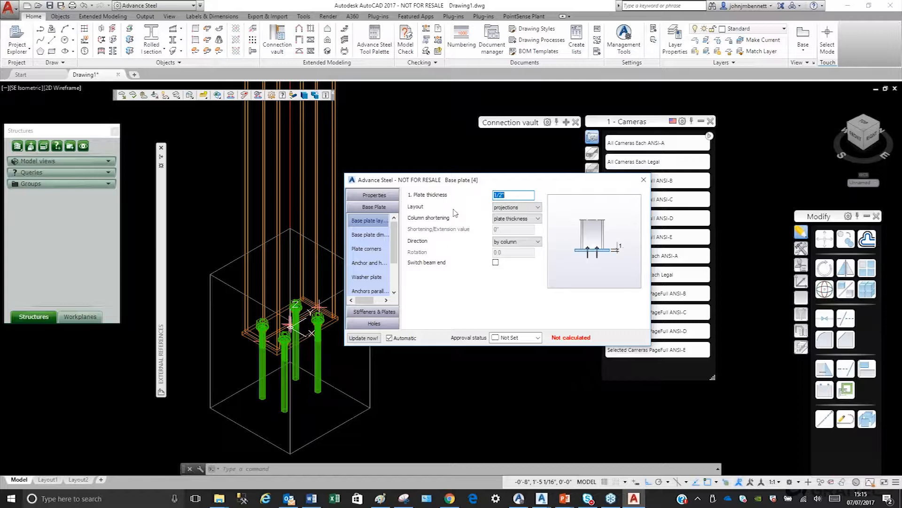
- Set the base plate's equal projections to 1" and close its connection properties
click(369, 235)
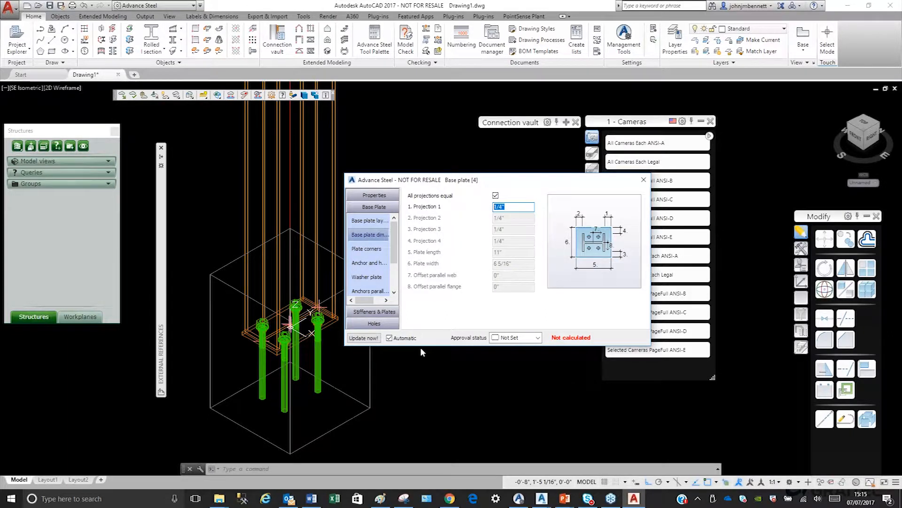
text(1)
key(Return)
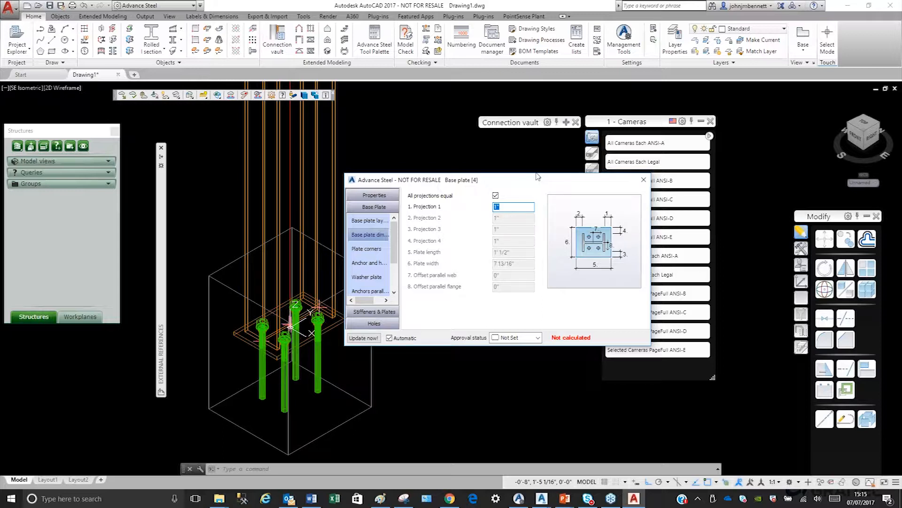
drag(538, 177, 500, 170)
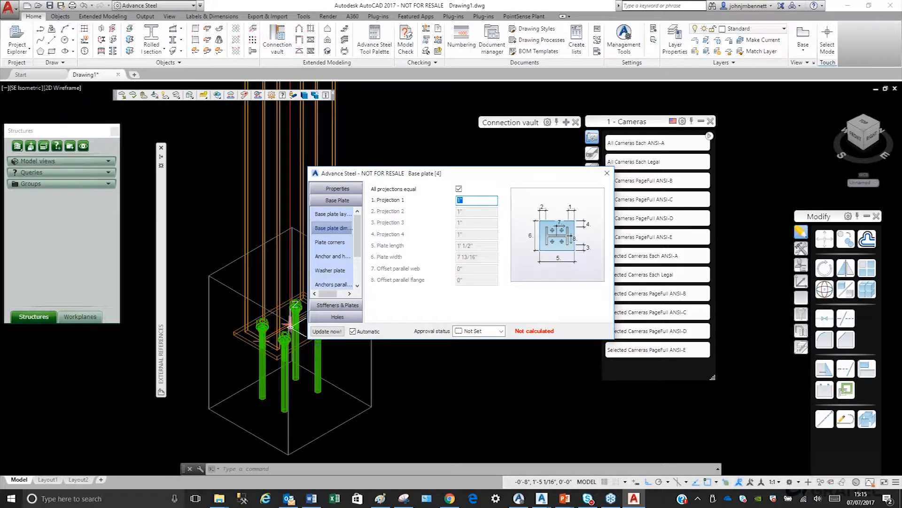
key(Escape)
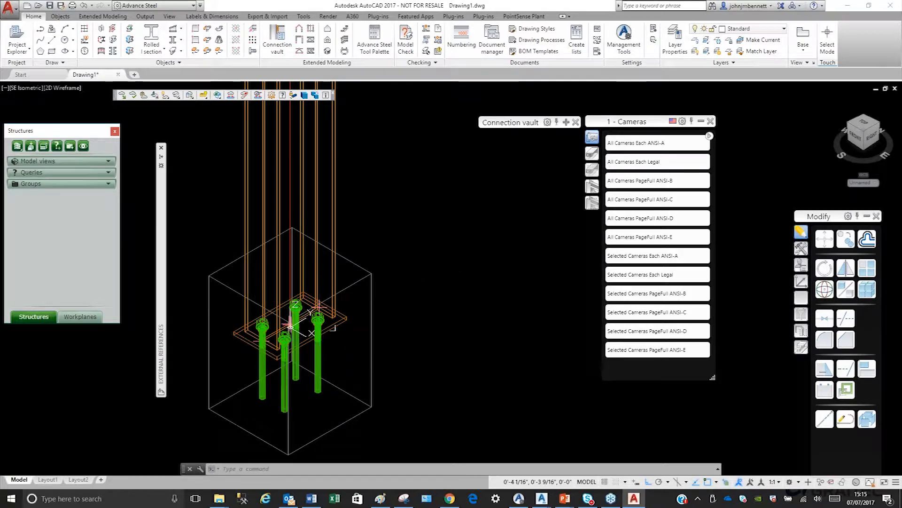
key(Escape)
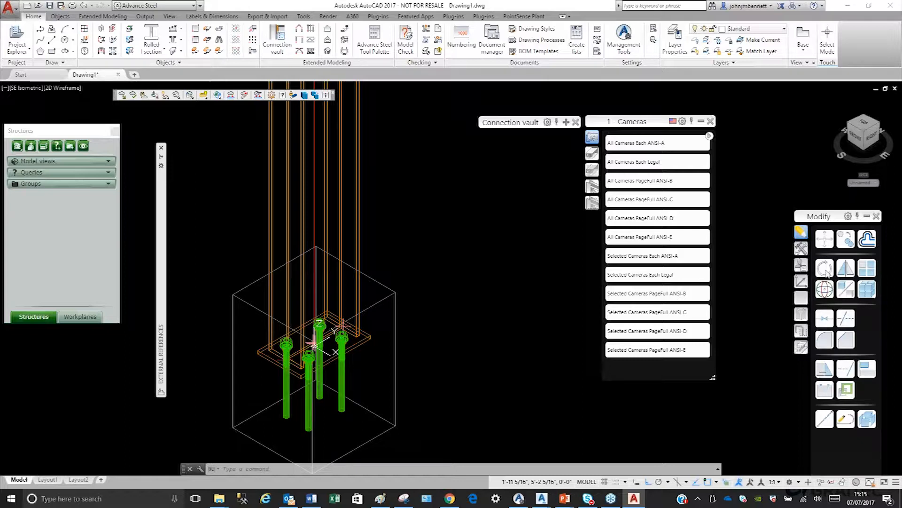
- Look through the Tools and UCS categories of the Advance Steel Tool Palette
click(801, 247)
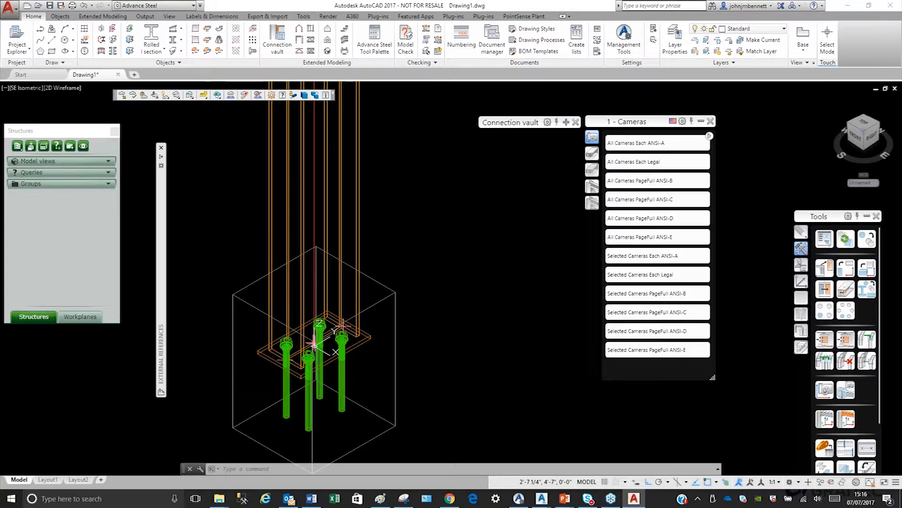
click(801, 281)
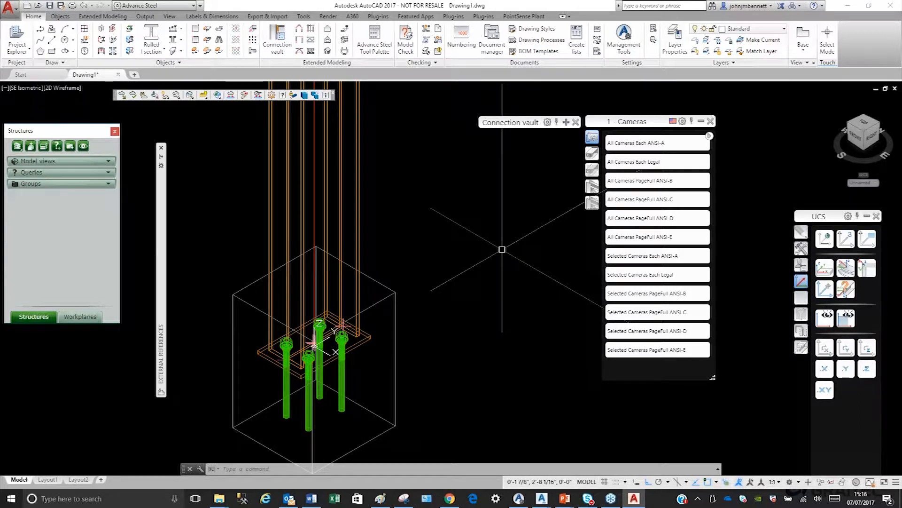
scroll(429, 293, down, 4)
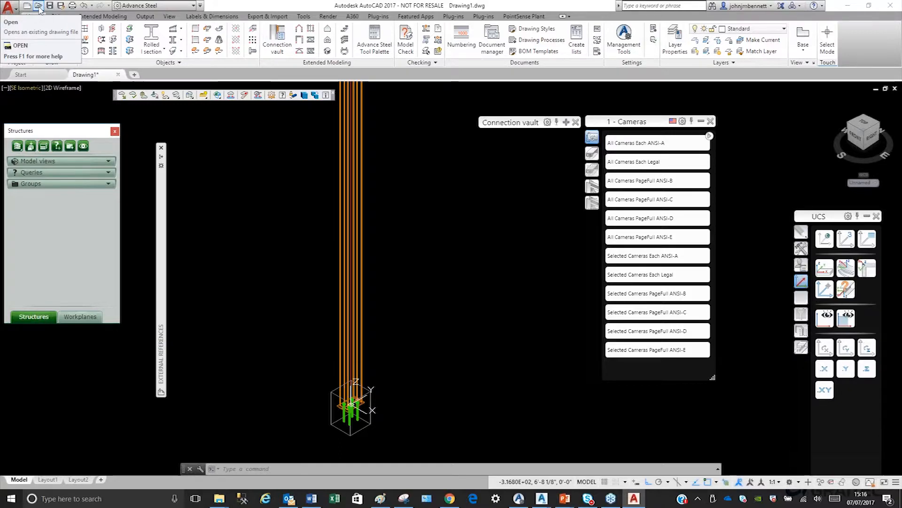
- Open Test 070717.dwg from the AS_STRUCTURAL_NATIVE folder
click(39, 6)
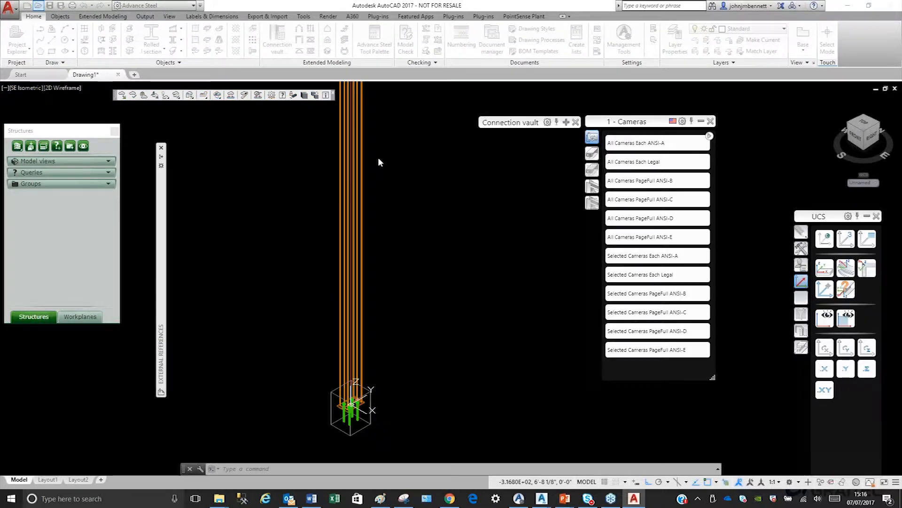
click(378, 158)
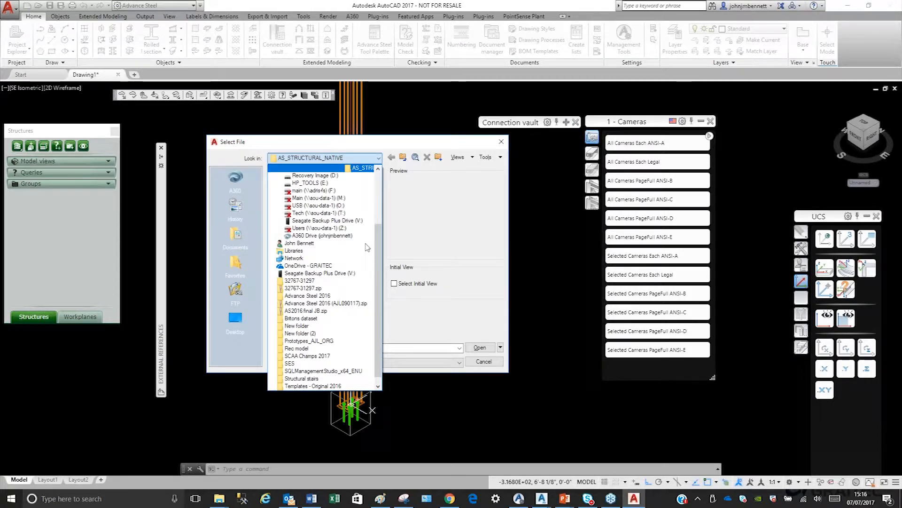
scroll(368, 248, up, 3)
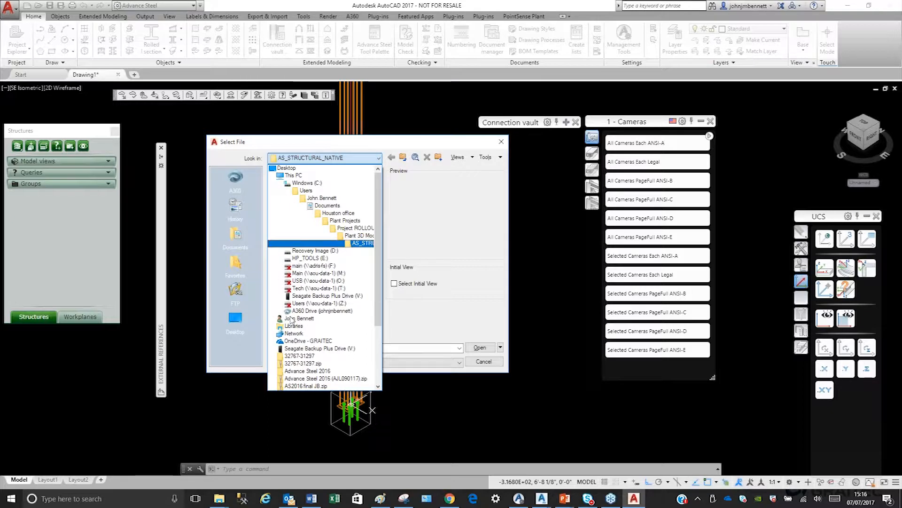
key(Escape)
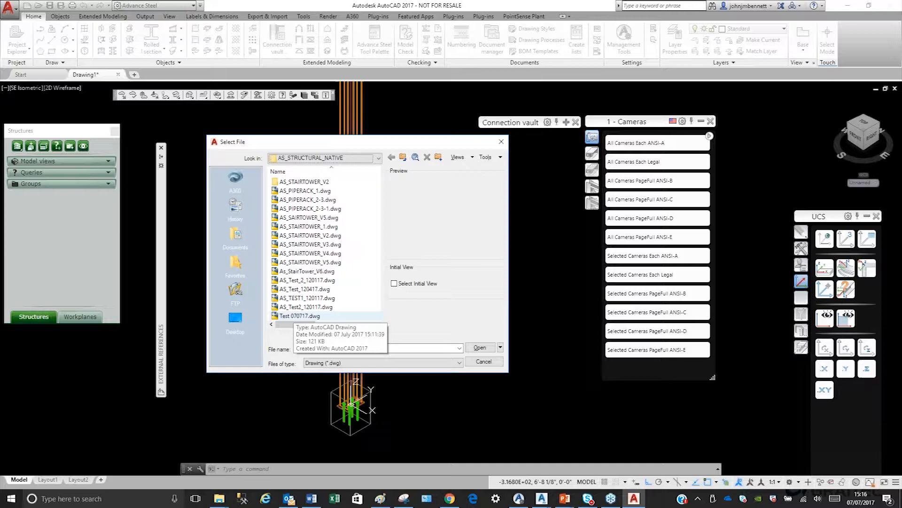
double_click(299, 316)
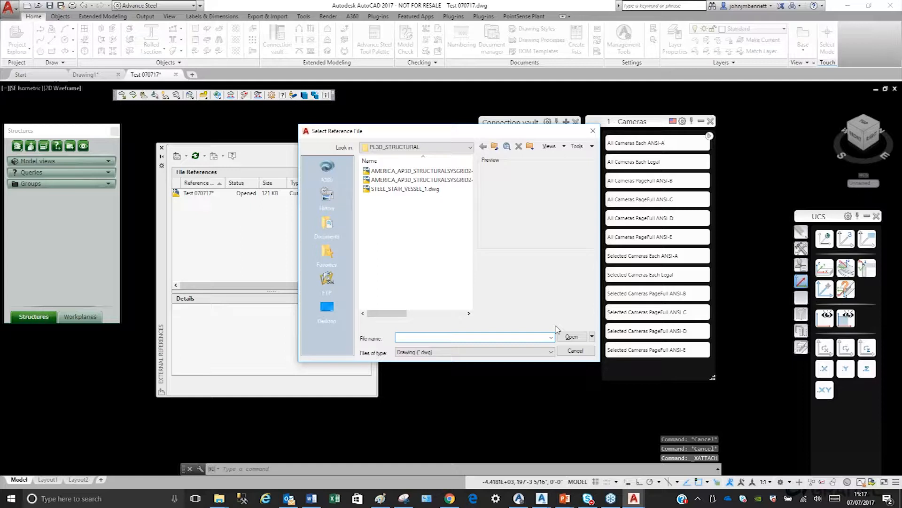
- Attach STEEL_STAIR_VESSEL_1.dwg from the PL3D_STRUCTURAL folder as an external reference
click(405, 188)
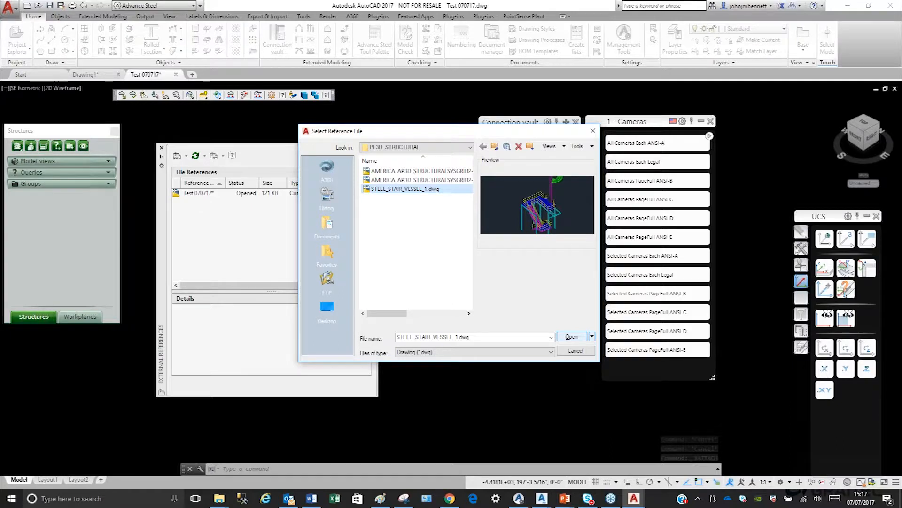
key(Return)
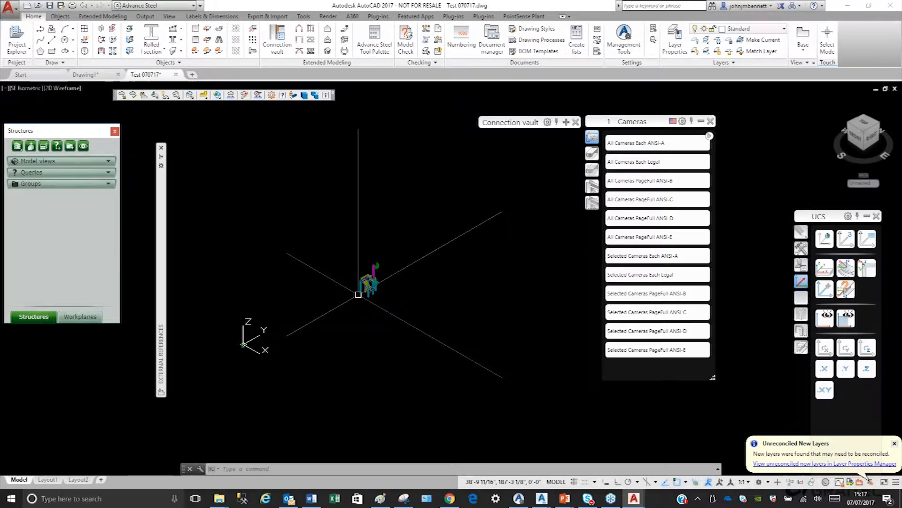
- Open the attached stair structure reference as its own drawing
scroll(364, 288, up, 8)
click(364, 288)
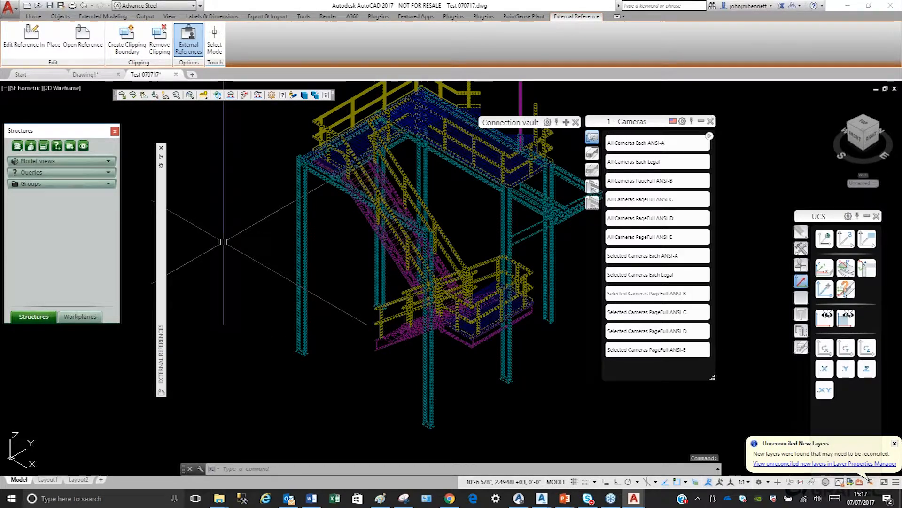
right_click(223, 241)
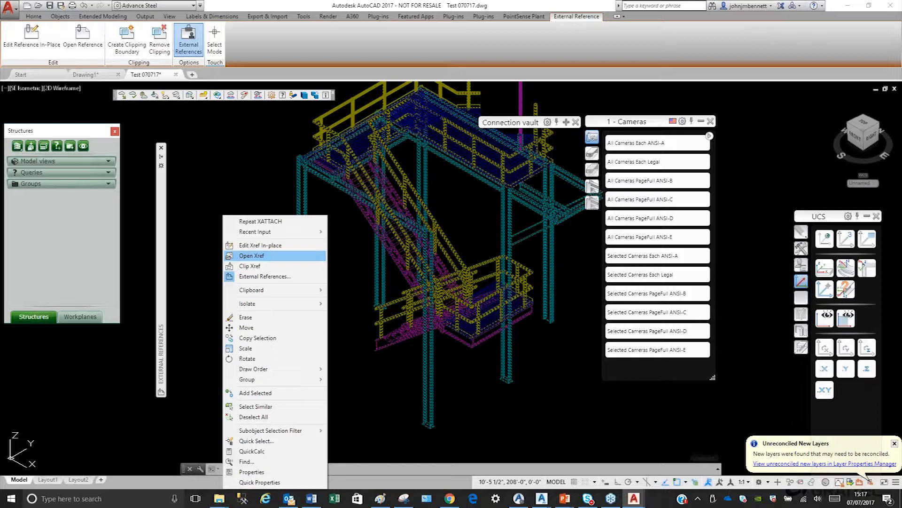
click(252, 255)
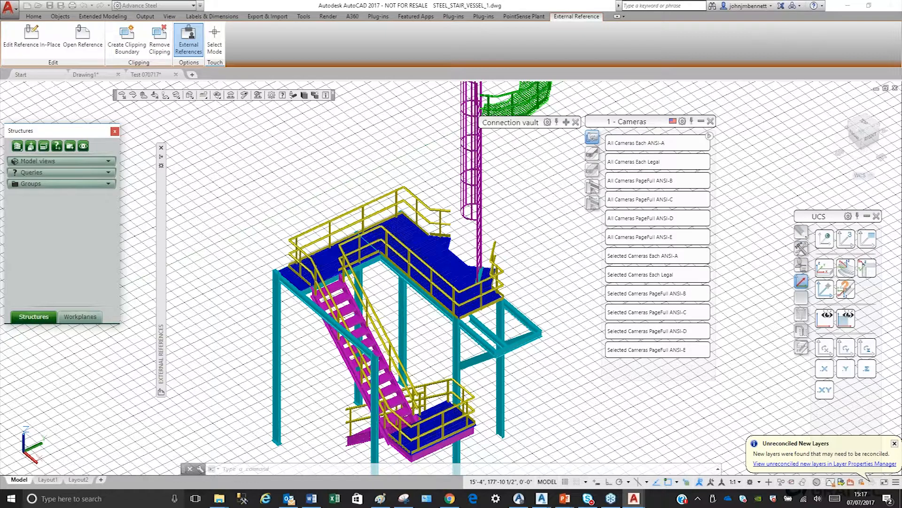
- Check the properties of the stair structure's corner column, and close STEEL_STAIR_VESSEL_1 without saving
right_click(236, 194)
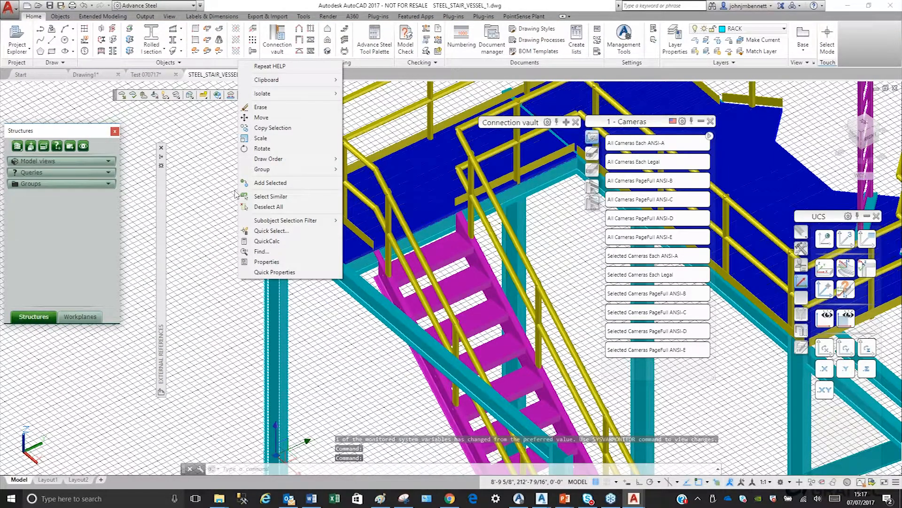
click(267, 261)
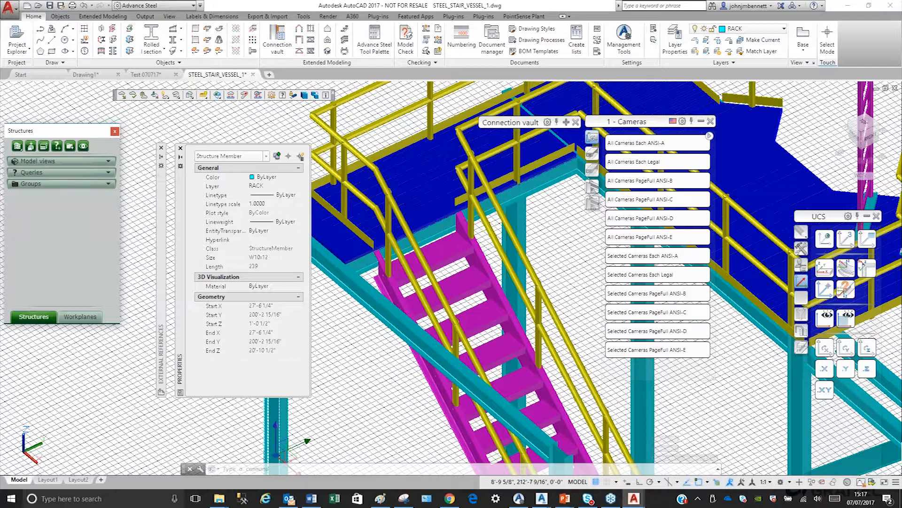
scroll(273, 199, down, 5)
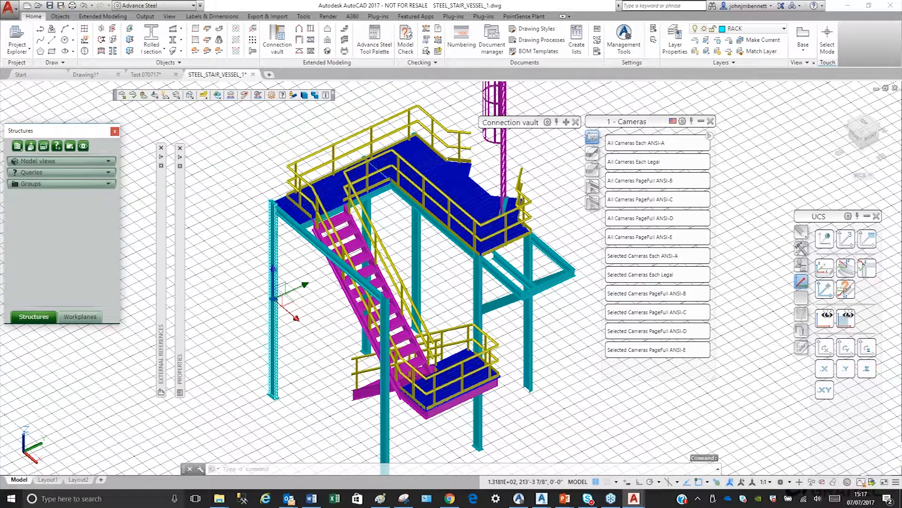
key(ctrl+F4)
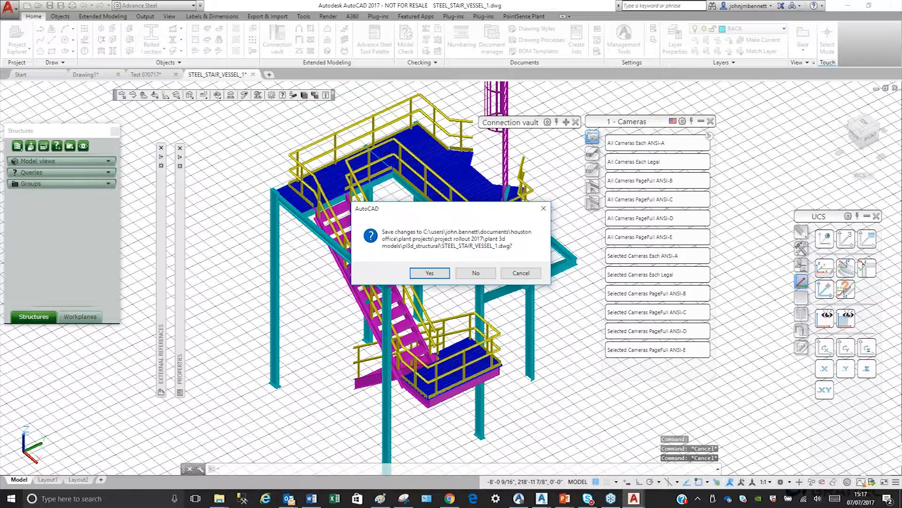
key(n)
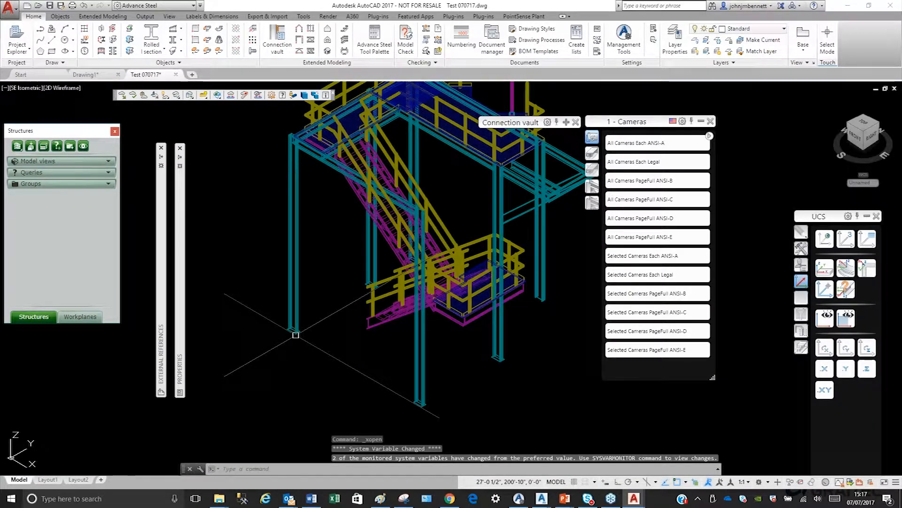
- Place a steel column at the midpoint between two points on the referenced corner column's base, with section W10x12
scroll(357, 308, up, 3)
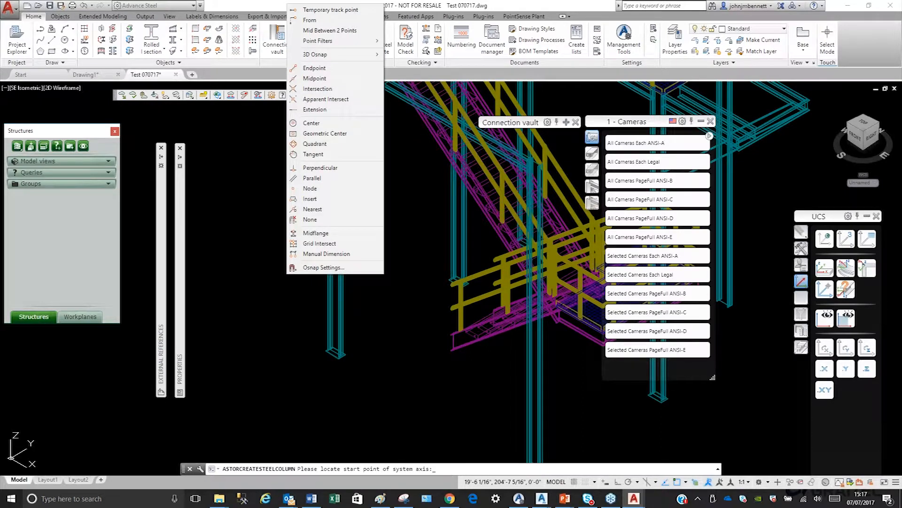
click(330, 31)
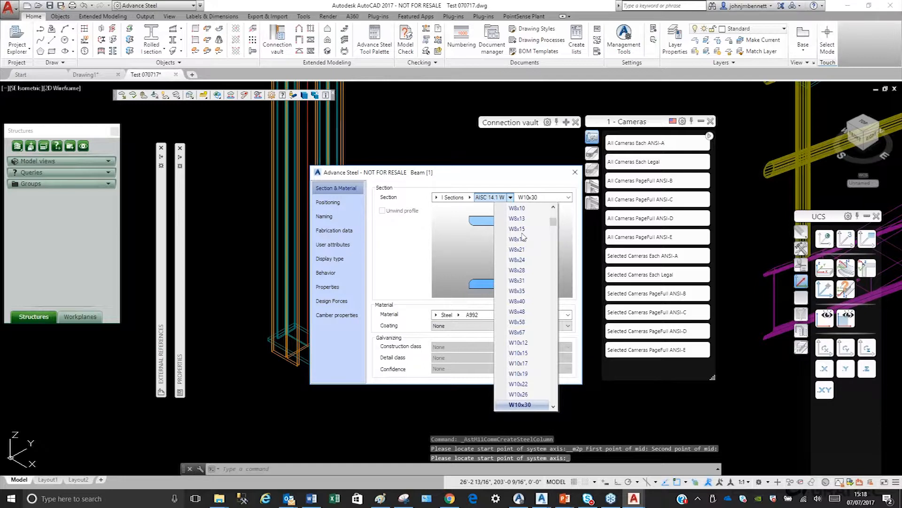
scroll(531, 392, down, 1)
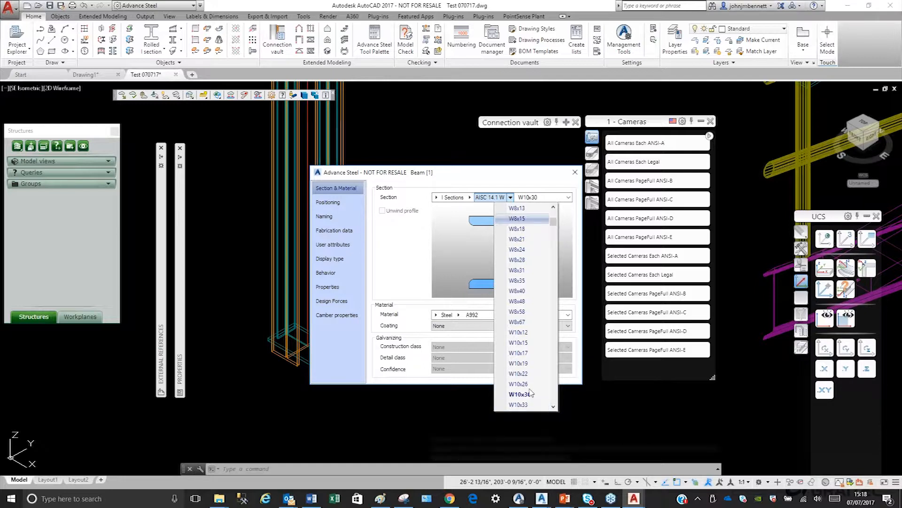
scroll(531, 393, up, 2)
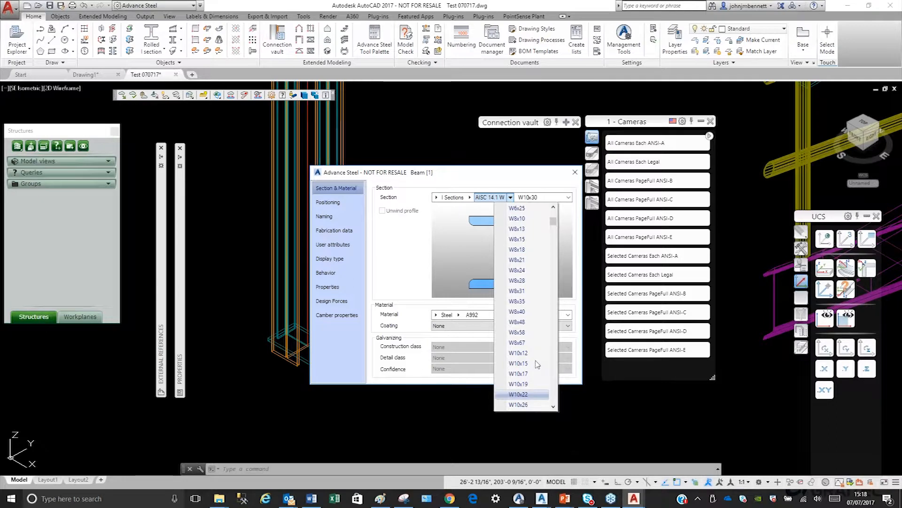
scroll(537, 365, down, 5)
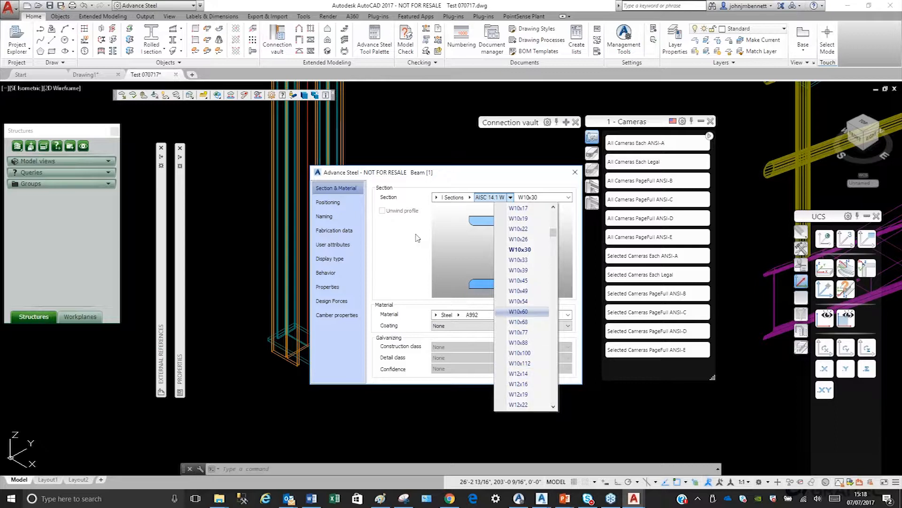
scroll(521, 221, up, 1)
click(522, 218)
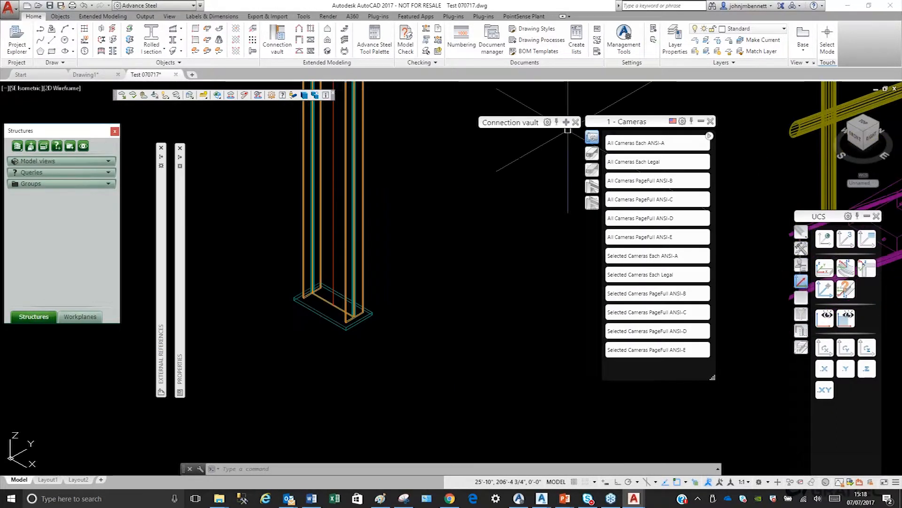
- Add a base plate connection to the foot of the new column without selecting an additional concrete object
mouse_move(568, 124)
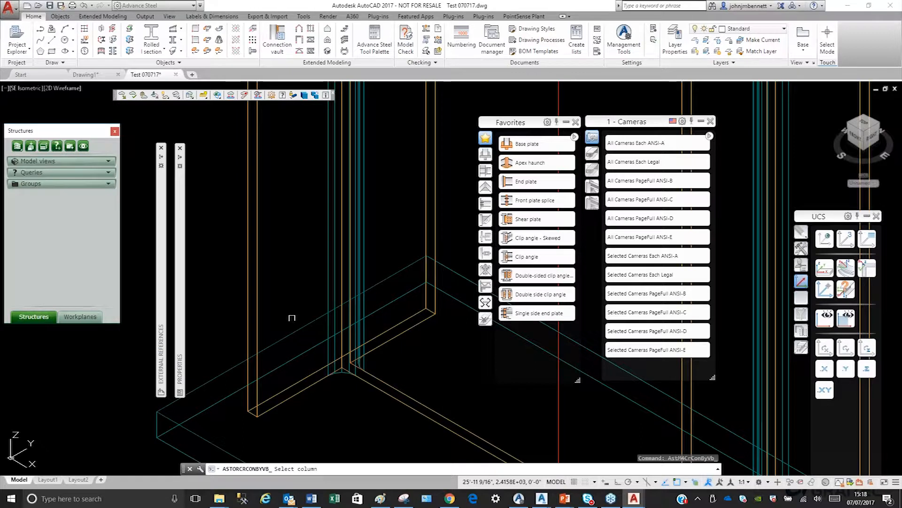
click(291, 318)
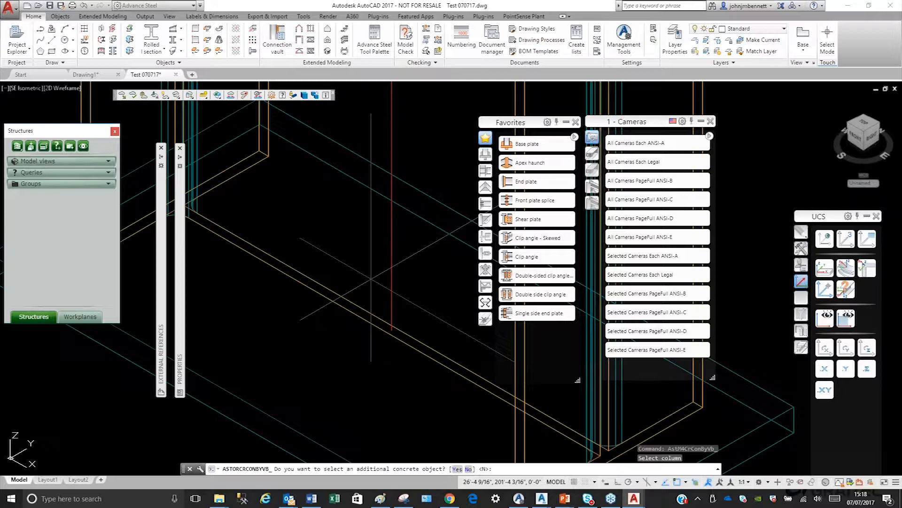
text(n)
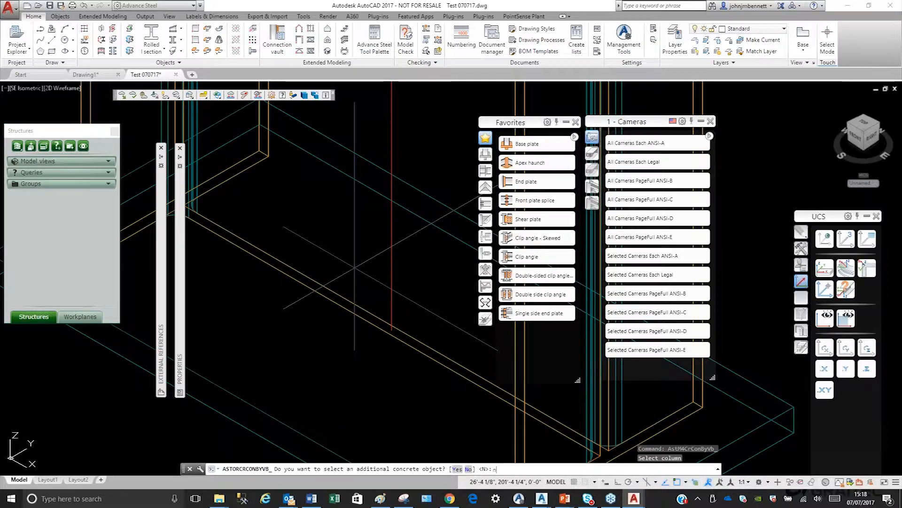
key(Return)
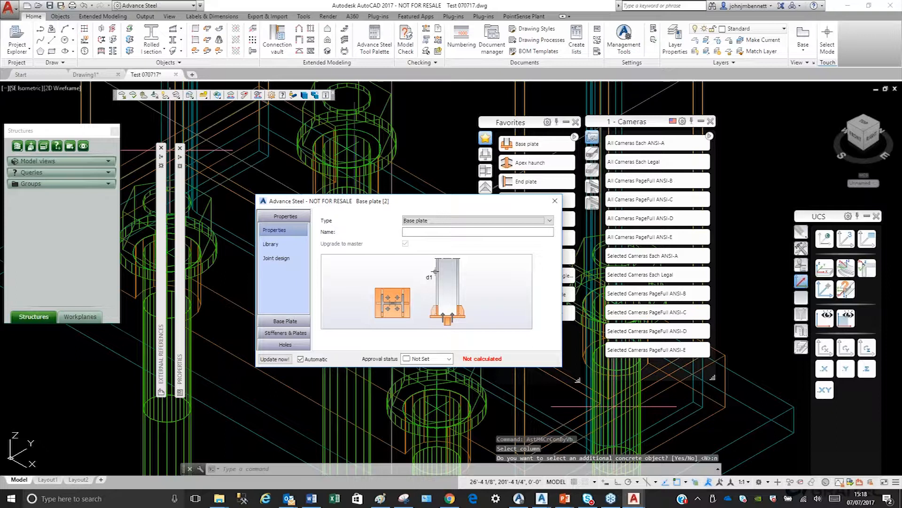
- Set the base plate thickness to 1/2" and column shortening to none, check the plate dimensions, and close the joint properties
drag(313, 201, 418, 197)
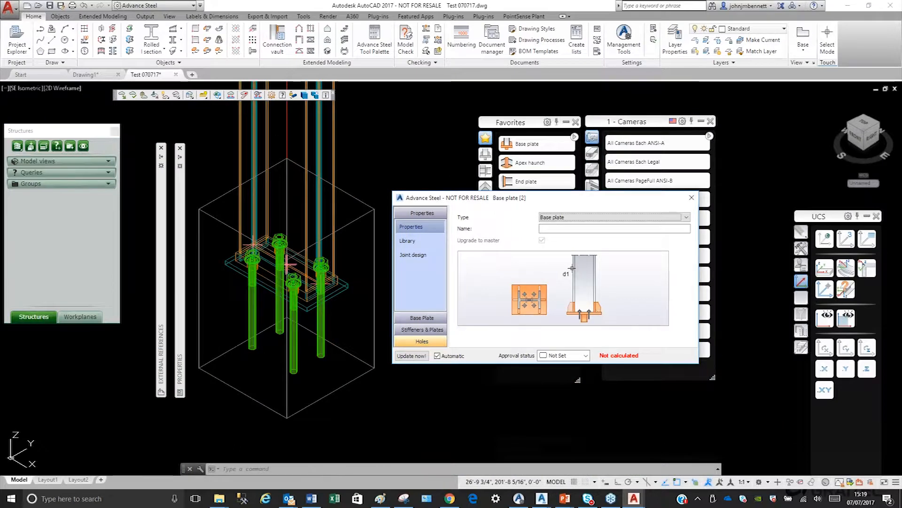
click(421, 318)
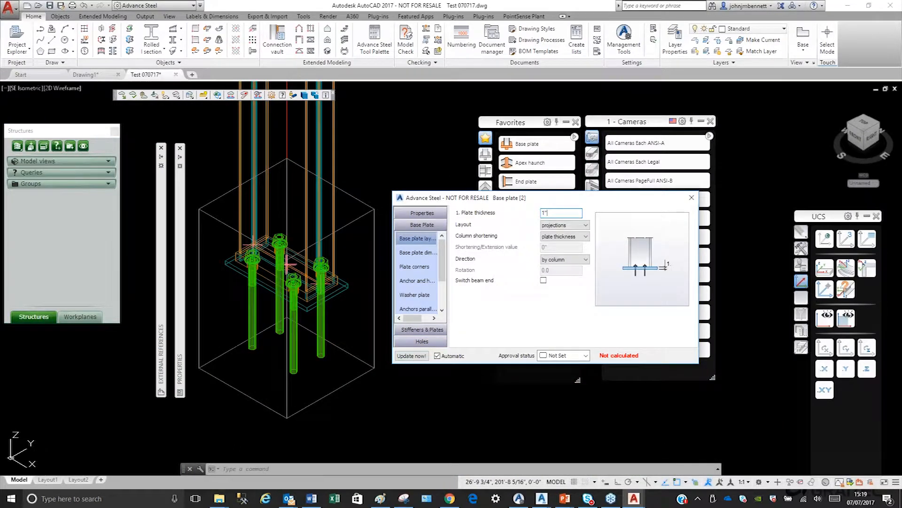
key(BackSpace)
text(/2)
key(Return)
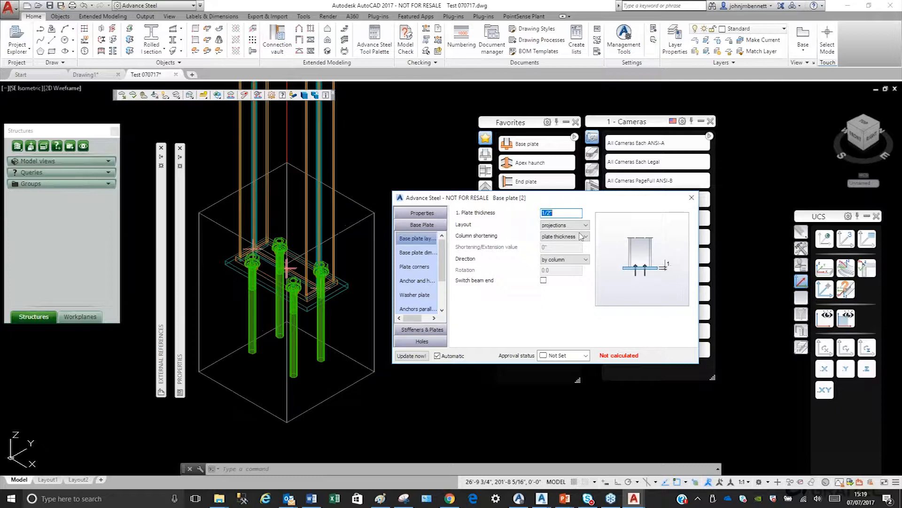
scroll(244, 269, up, 4)
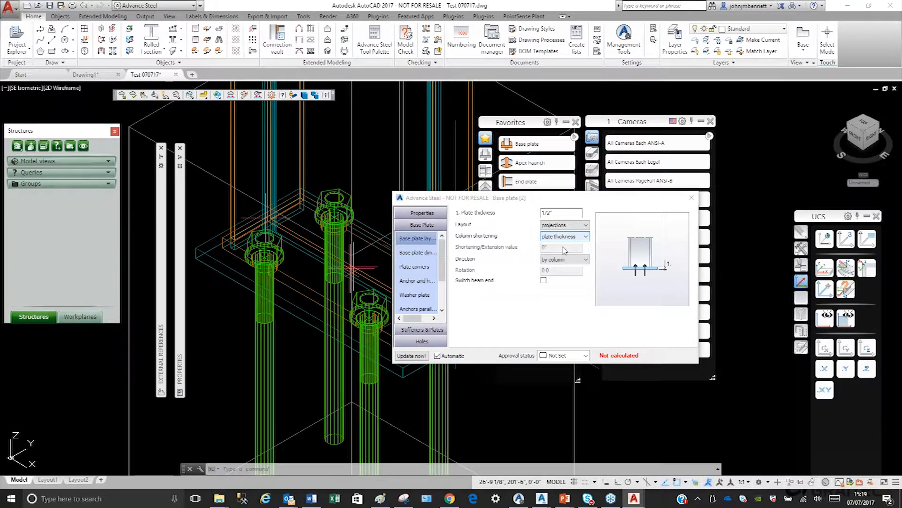
click(564, 237)
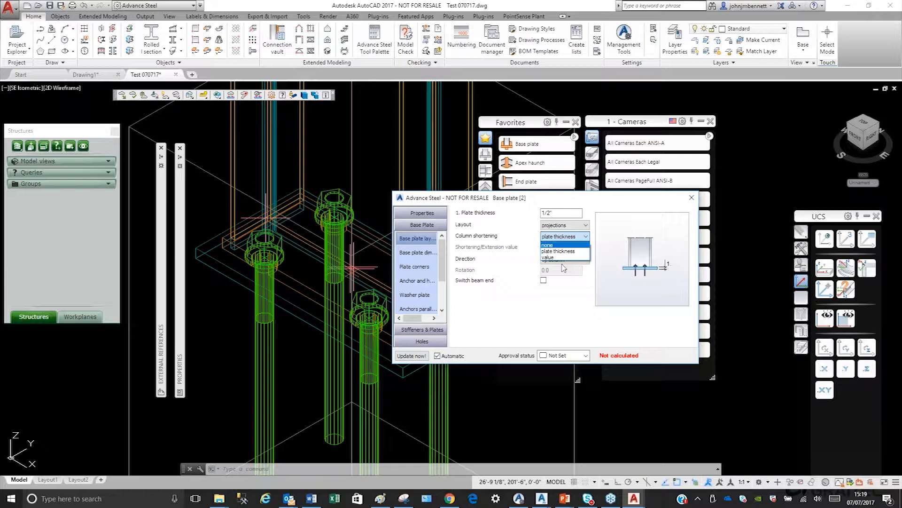
click(547, 245)
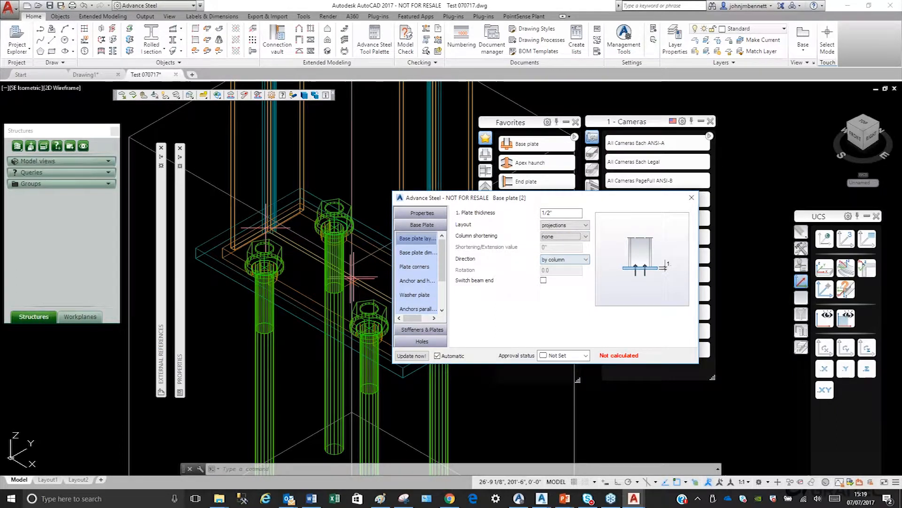
click(417, 253)
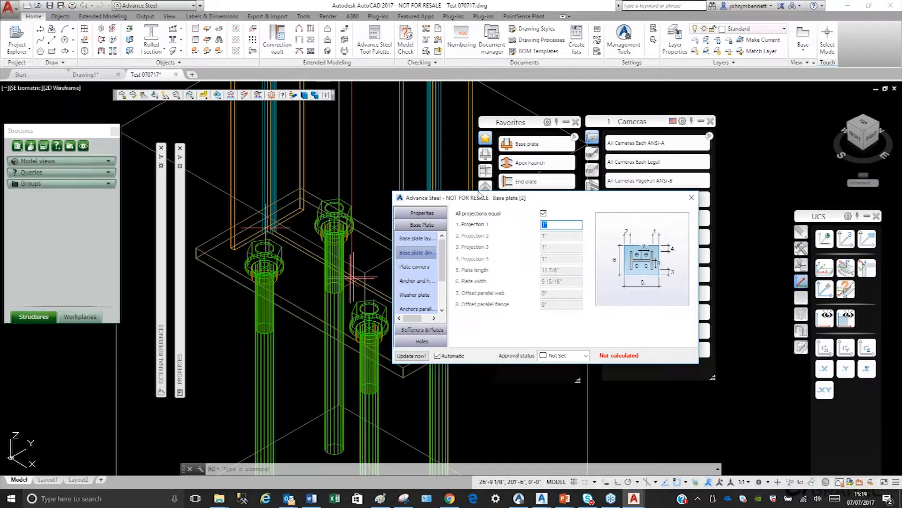
drag(424, 198, 167, 233)
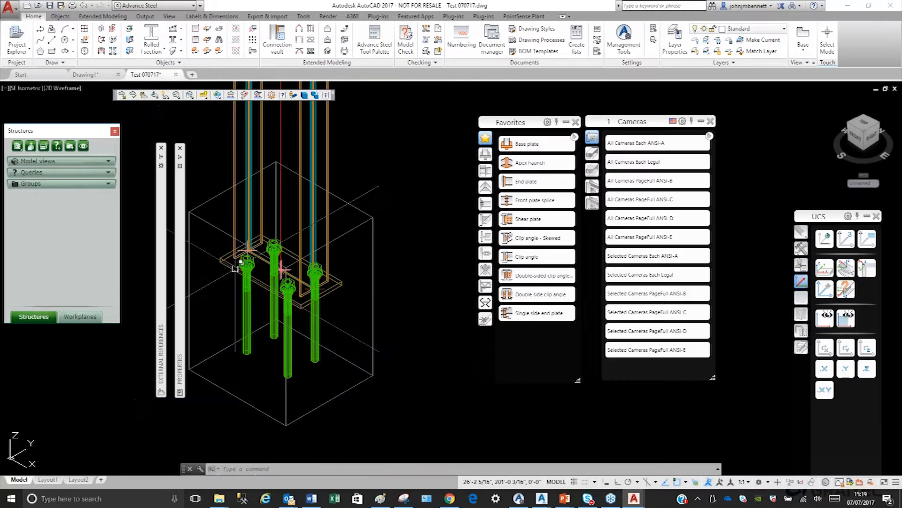
- Stretch the new column's top end to the referenced column's top, using an XY point filter and Mid Between 2 Points for the height
middle_drag(235, 269, 264, 289)
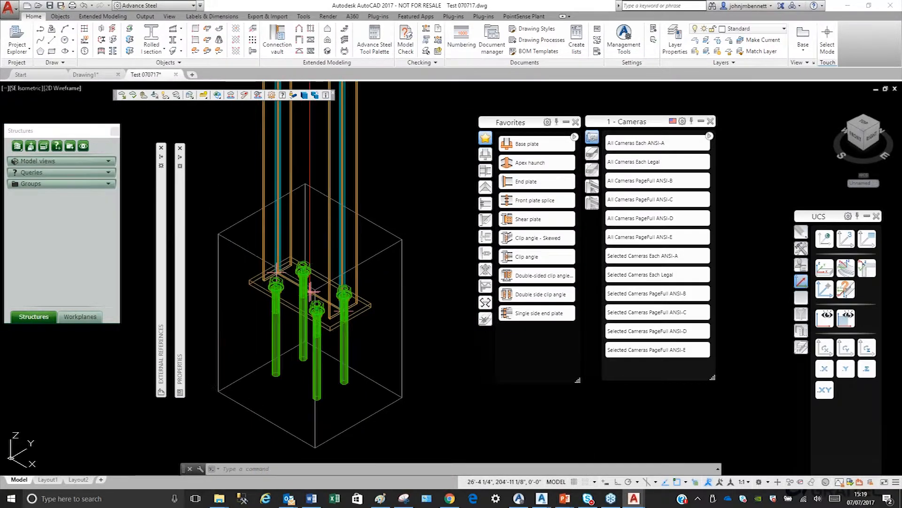
scroll(252, 193, down, 5)
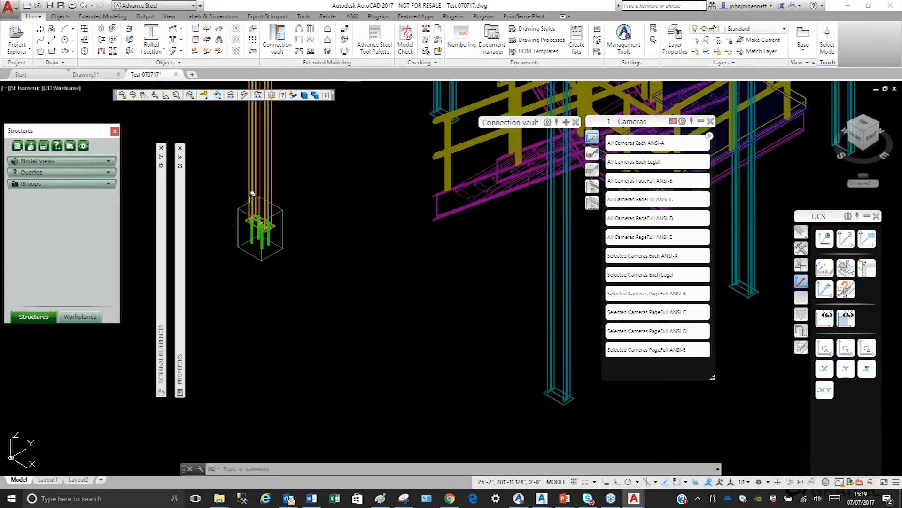
scroll(252, 193, up, 6)
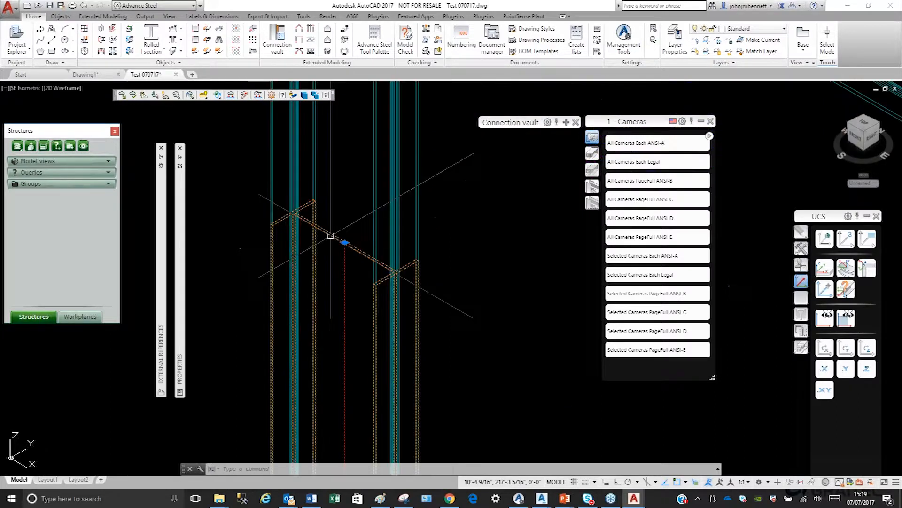
click(345, 242)
scroll(344, 199, down, 4)
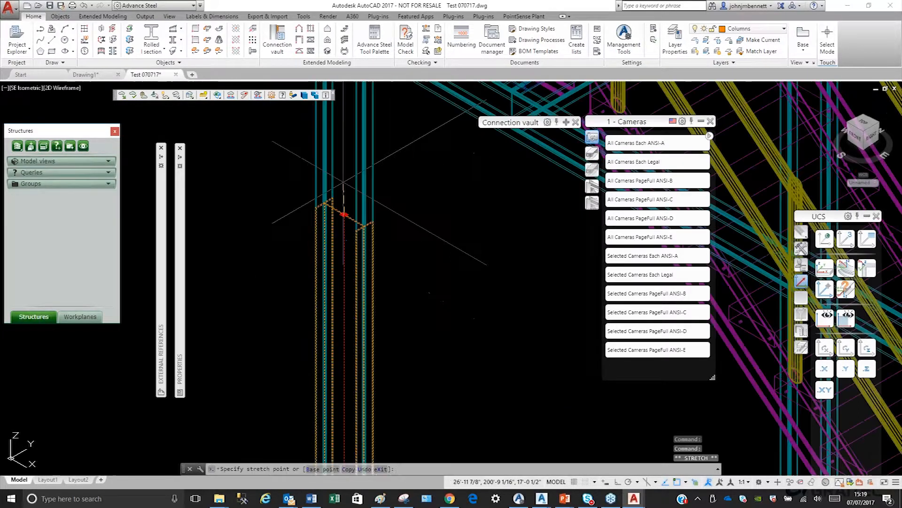
middle_drag(343, 182, 336, 396)
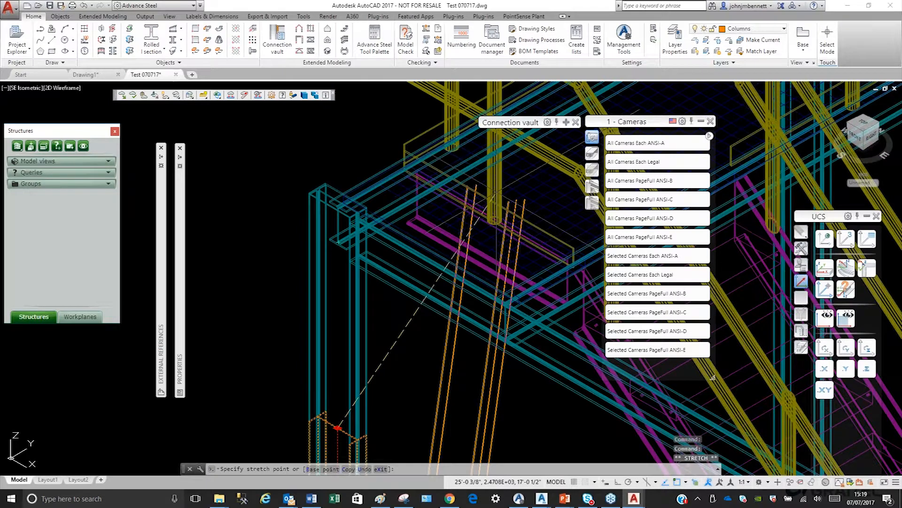
click(862, 365)
shift+right_click(289, 149)
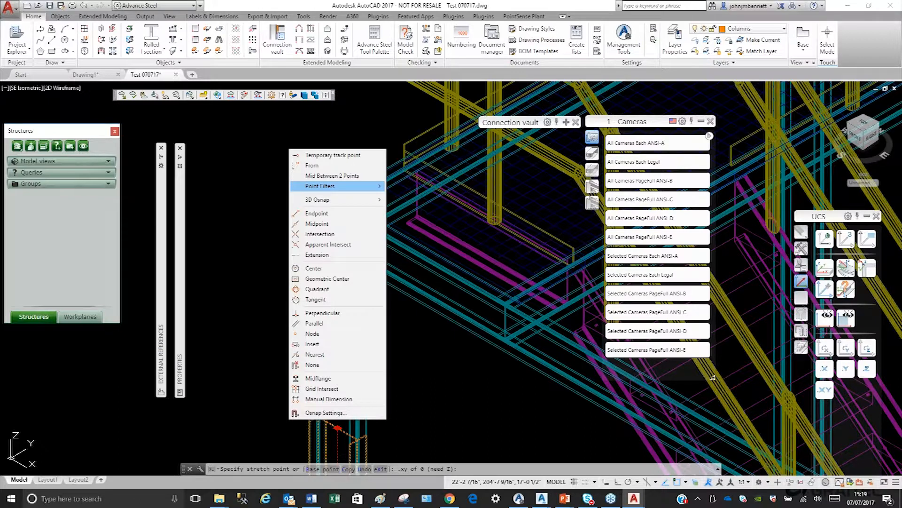
click(331, 175)
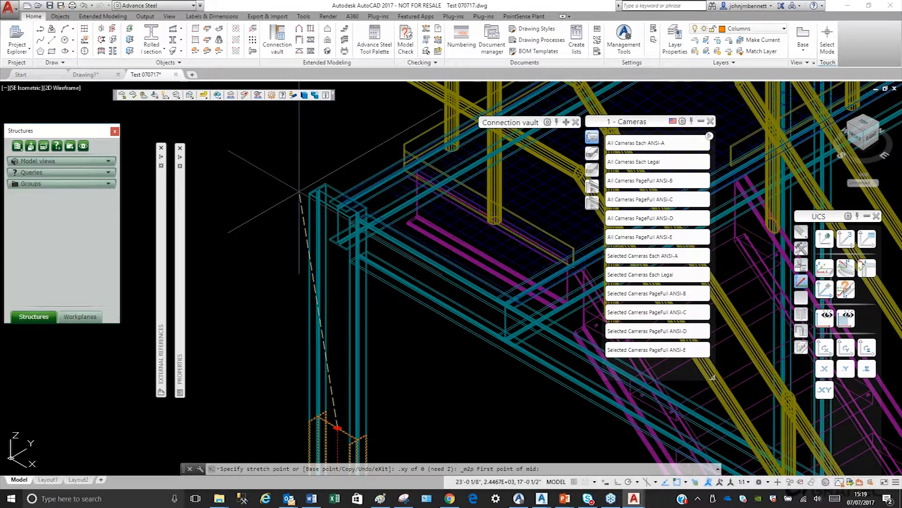
scroll(299, 192, up, 3)
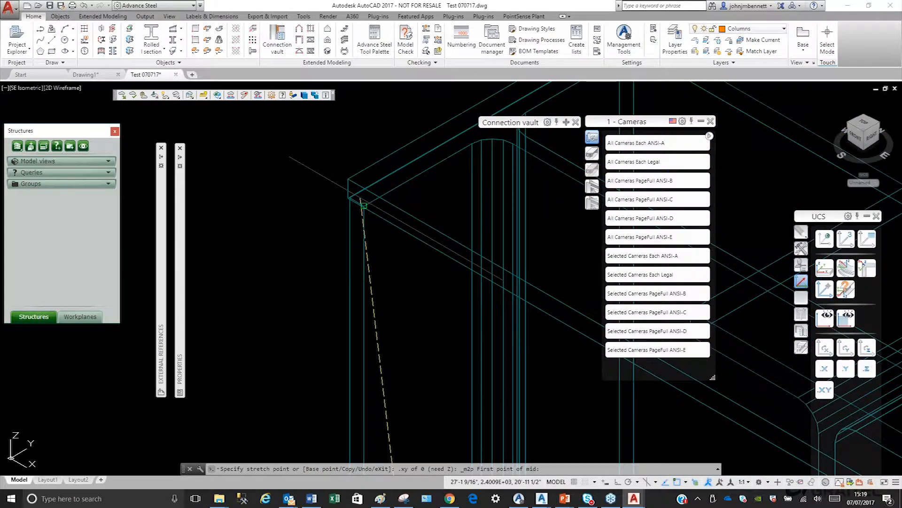
click(364, 205)
scroll(278, 185, down, 3)
scroll(423, 278, up, 5)
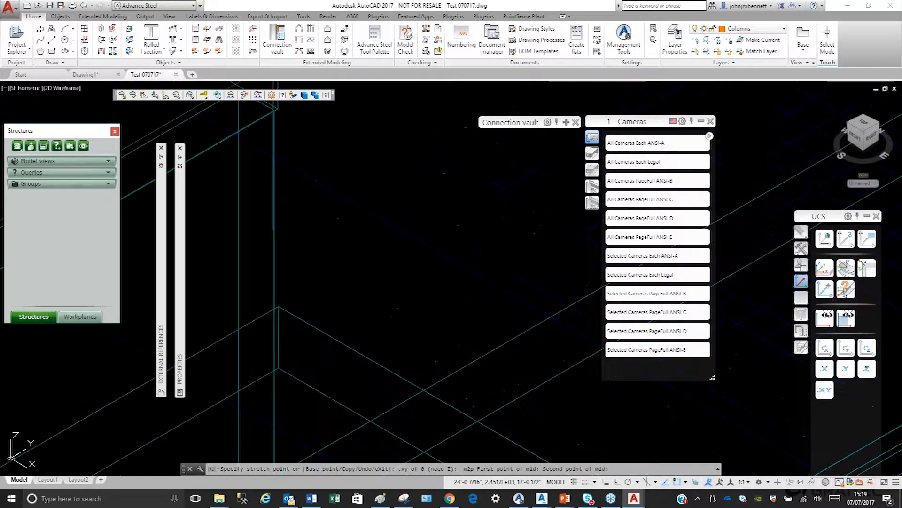
click(352, 163)
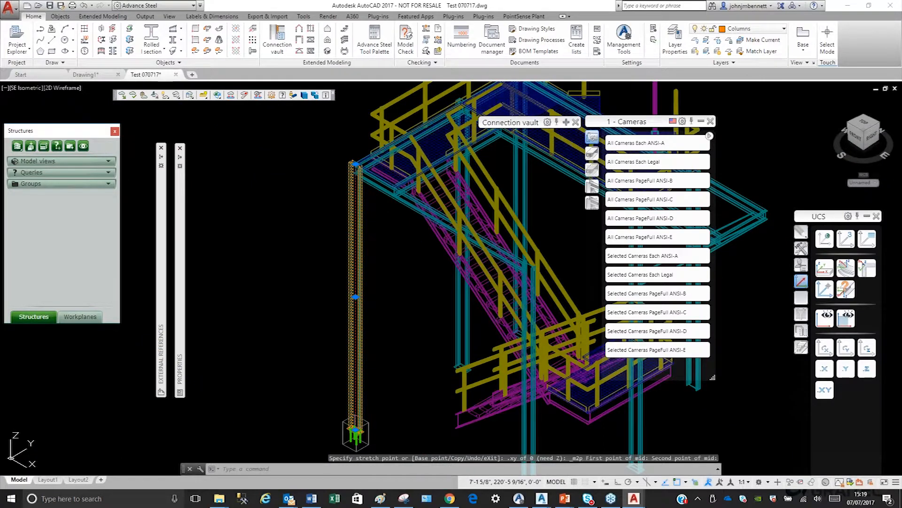
key(Escape)
- Copy the new column from the web-flange corner at its foot to the matching point on the referenced column behind the lower stair handrail
middle_drag(345, 301, 333, 223)
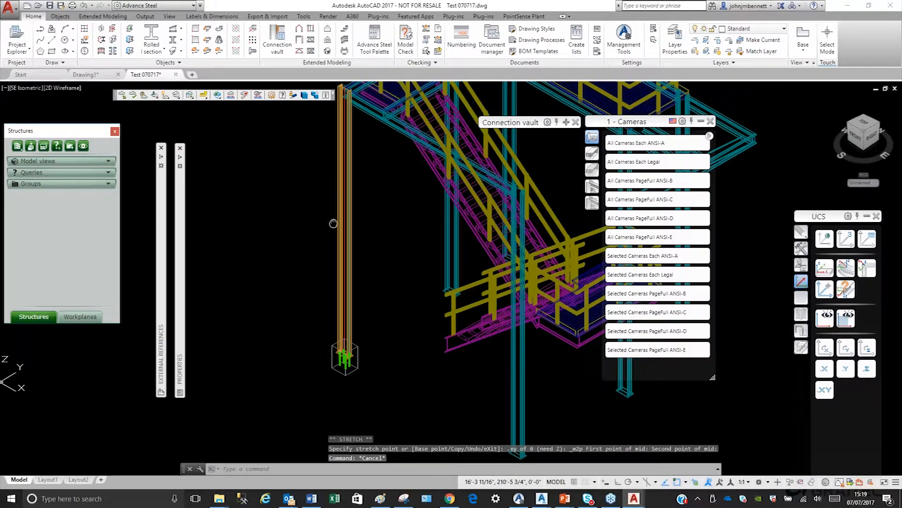
scroll(352, 360, up, 6)
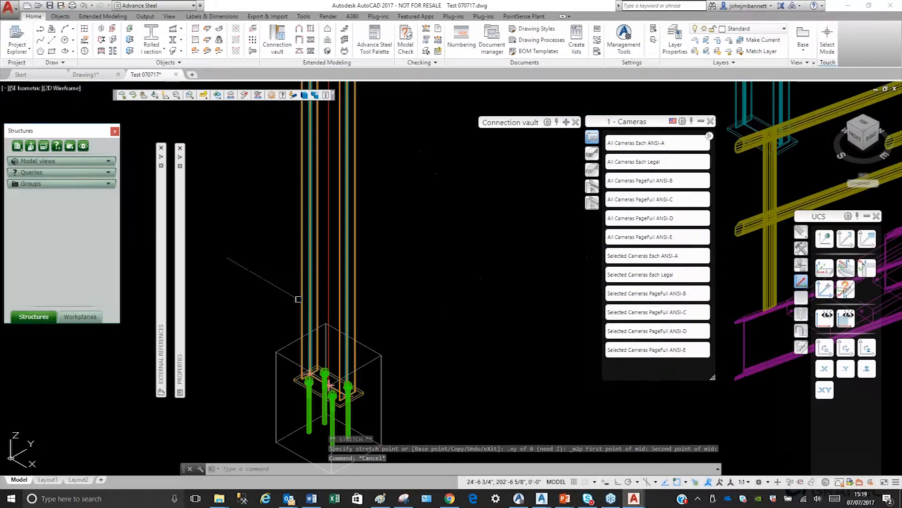
click(299, 299)
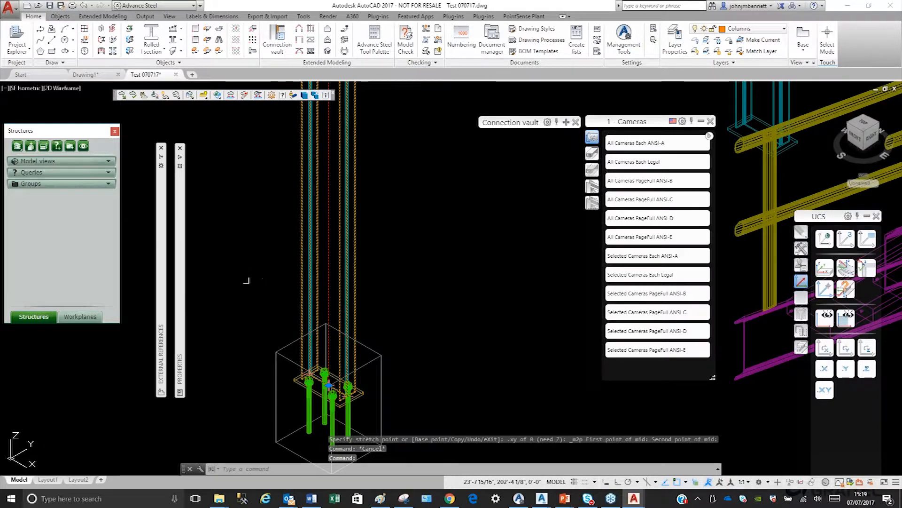
right_click(237, 282)
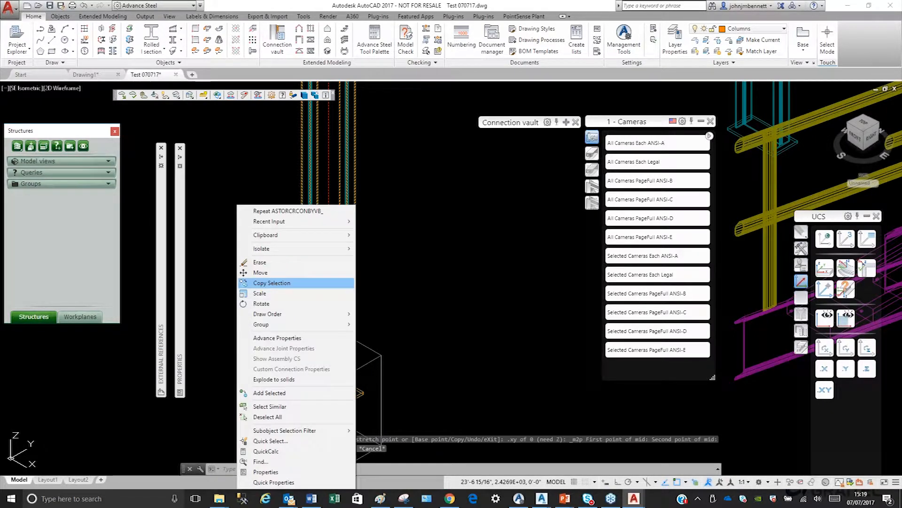
click(270, 282)
scroll(416, 243, up, 4)
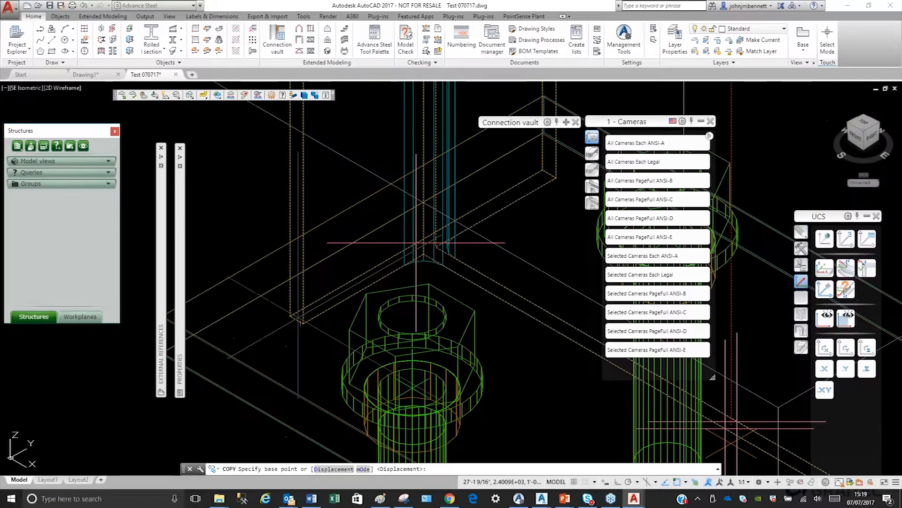
click(416, 242)
scroll(416, 242, down, 4)
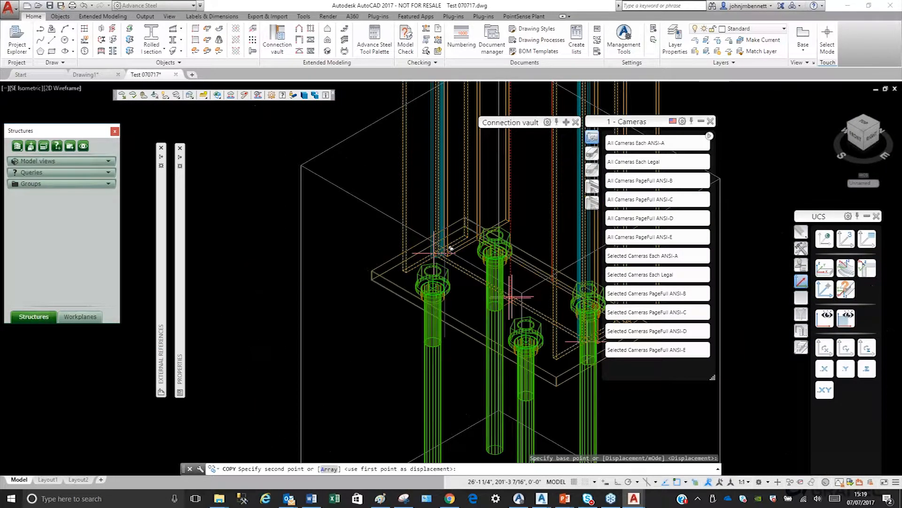
scroll(450, 249, down, 6)
middle_drag(508, 234, 315, 321)
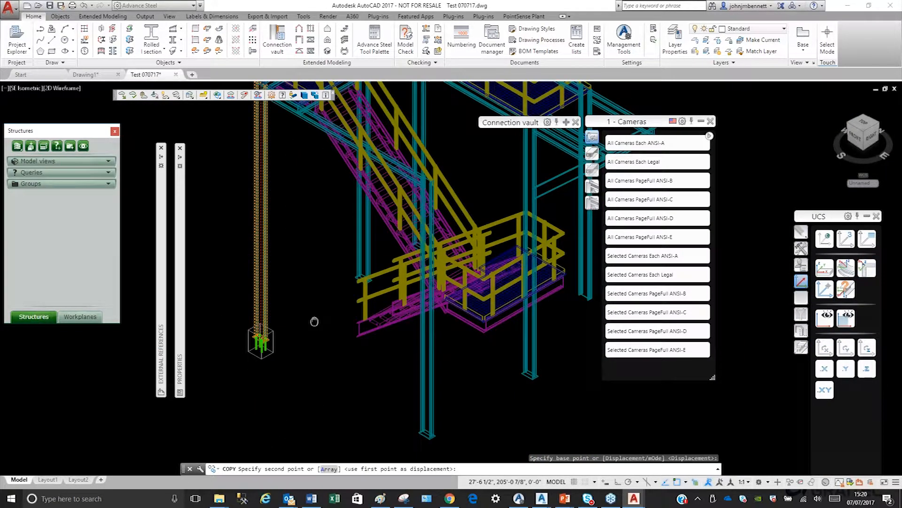
scroll(315, 321, up, 5)
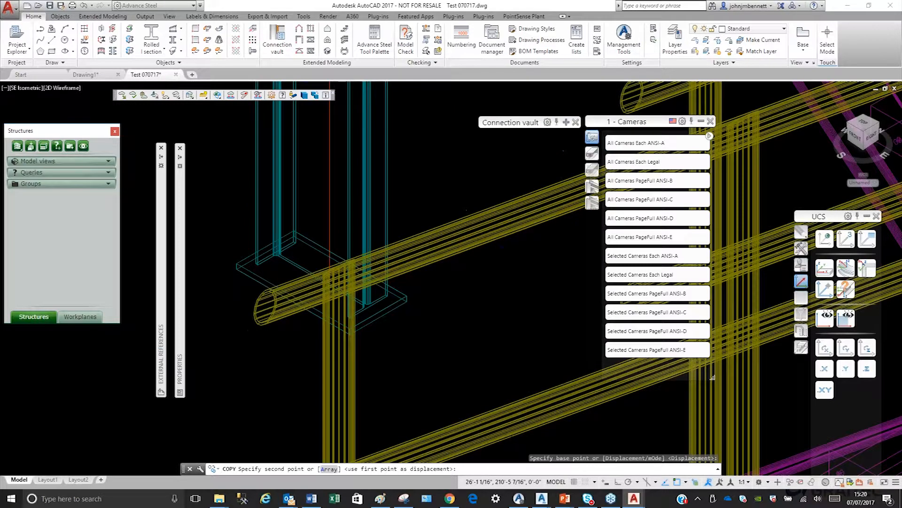
scroll(278, 263, up, 2)
middle_drag(277, 262, 379, 262)
click(378, 263)
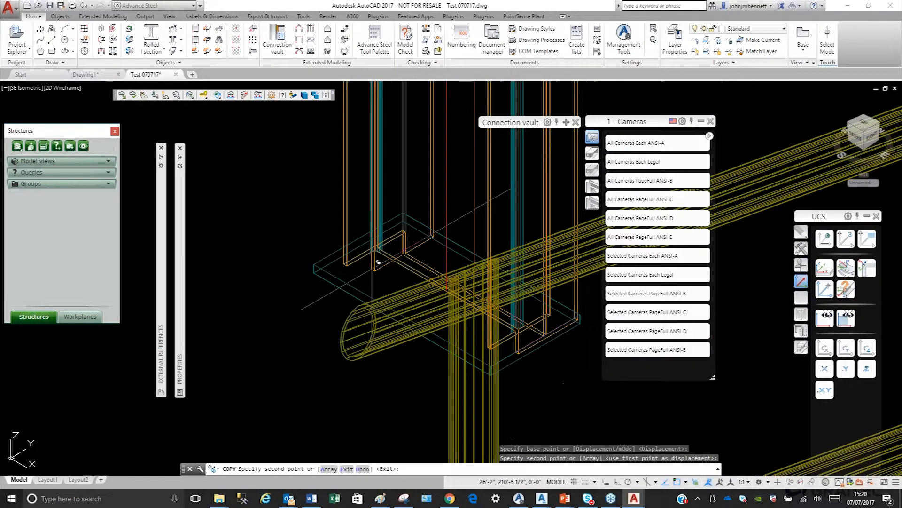
- Place two more column copies at the matching foot points of the two referenced columns on the opposite side, and end the copying
scroll(378, 262, down, 5)
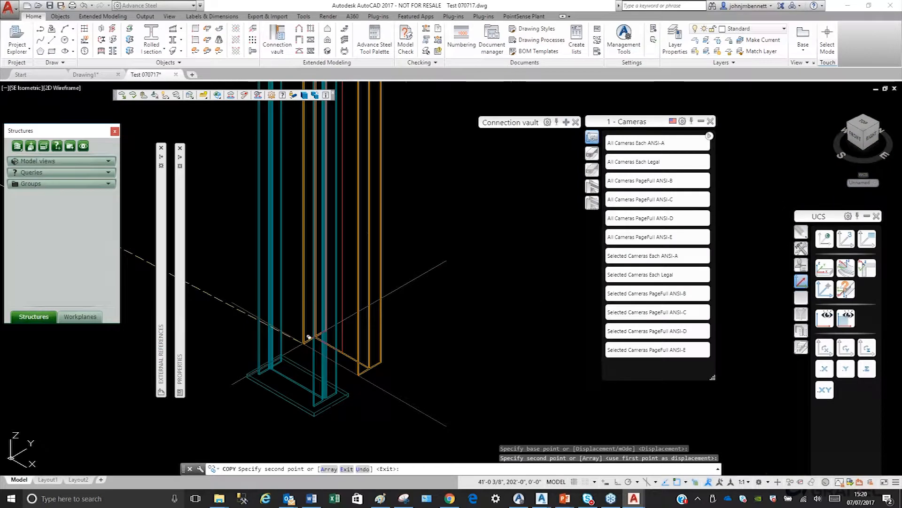
scroll(310, 337, up, 4)
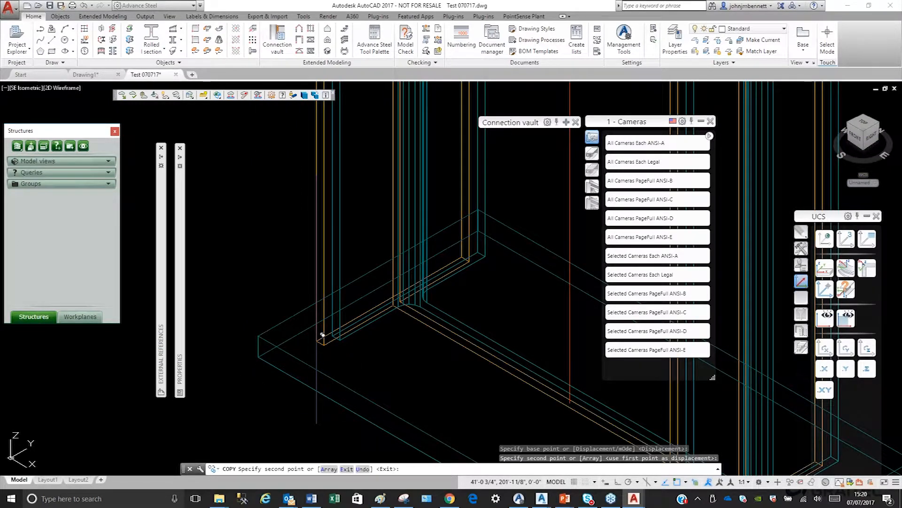
click(333, 336)
scroll(443, 308, down, 5)
click(449, 301)
scroll(299, 274, up, 4)
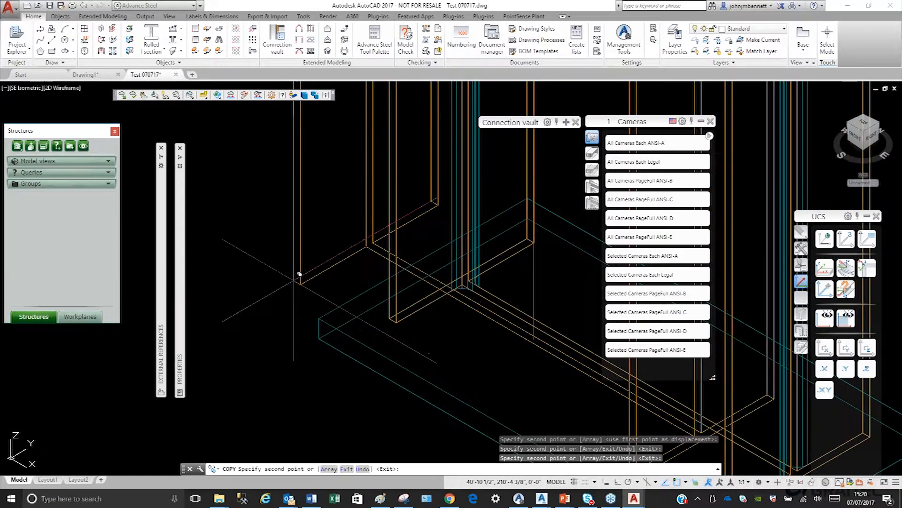
key(Return)
scroll(296, 277, down, 3)
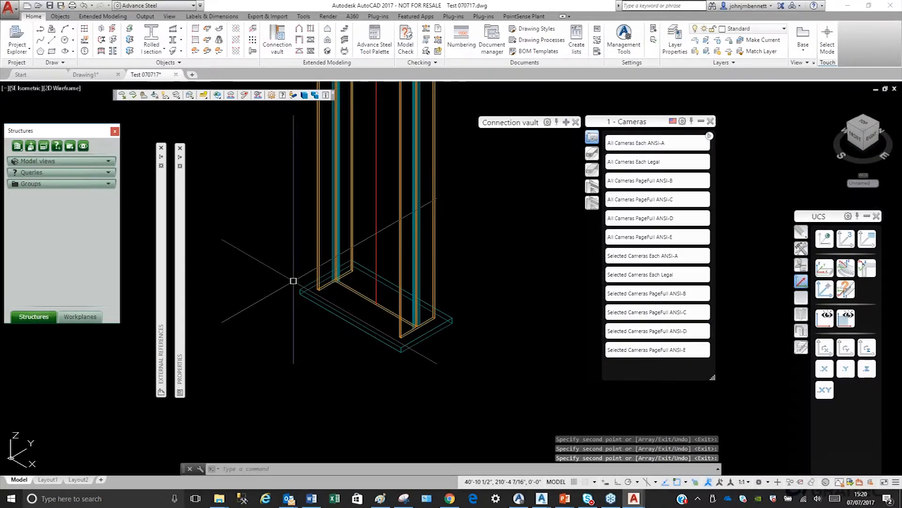
scroll(294, 280, down, 3)
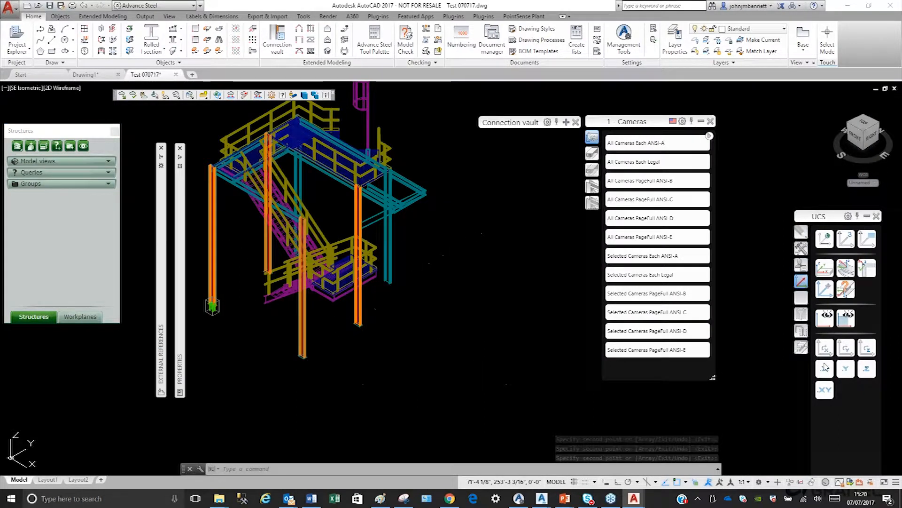
- Transfer the first column's base plate joint to the feet of the three copied columns
click(801, 247)
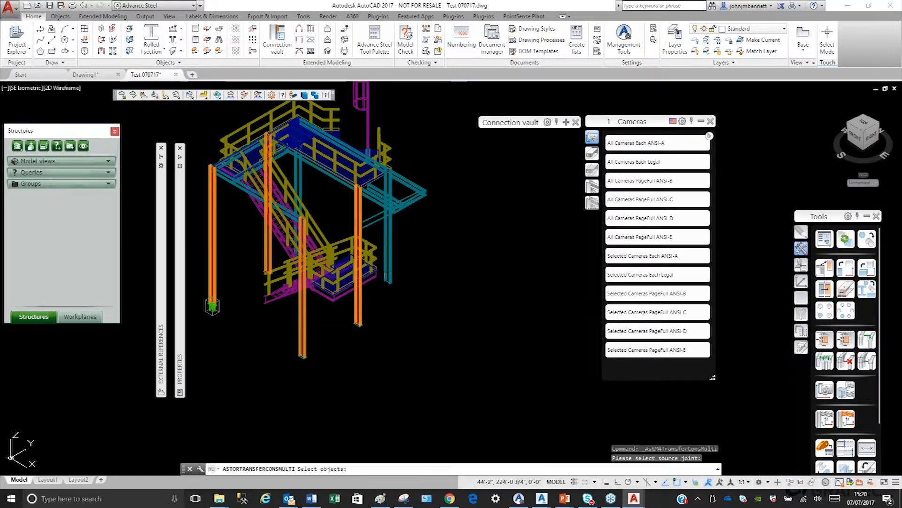
scroll(214, 311, up, 8)
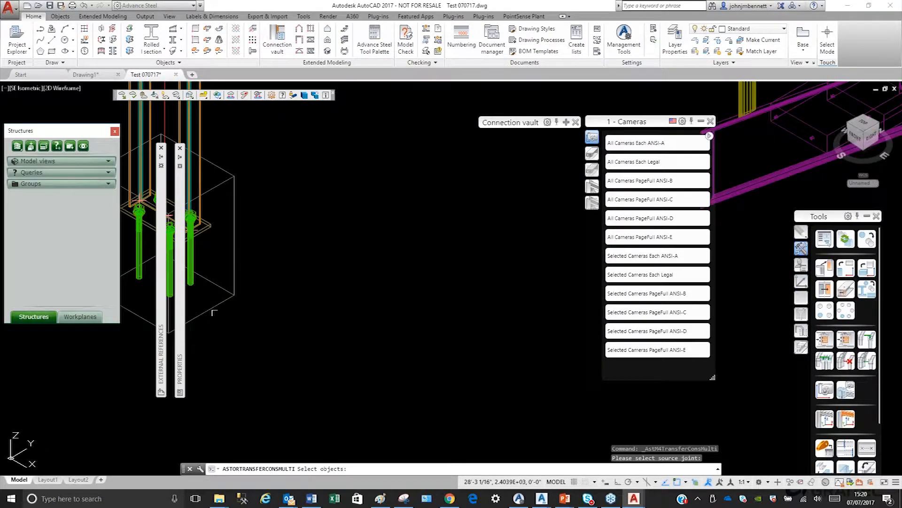
click(214, 312)
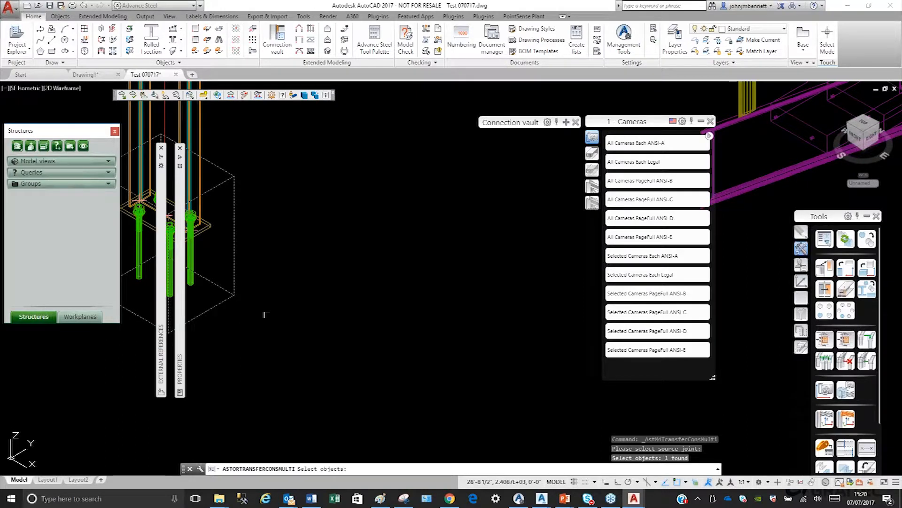
key(Return)
scroll(333, 310, down, 6)
scroll(353, 296, up, 6)
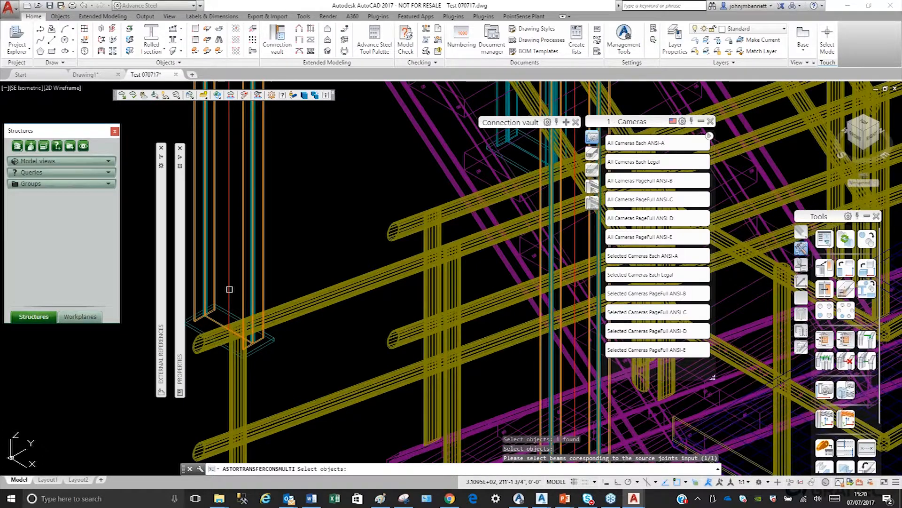
click(229, 289)
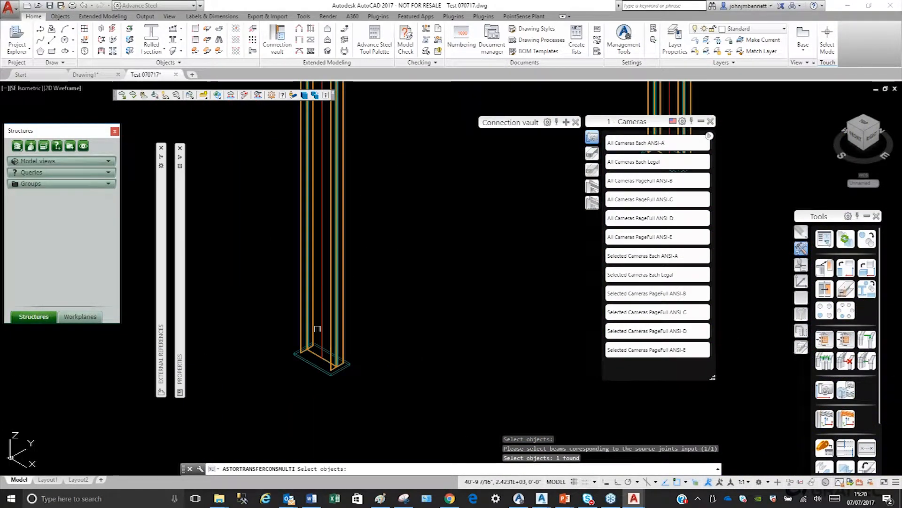
click(317, 328)
scroll(415, 298, down, 5)
scroll(442, 265, up, 6)
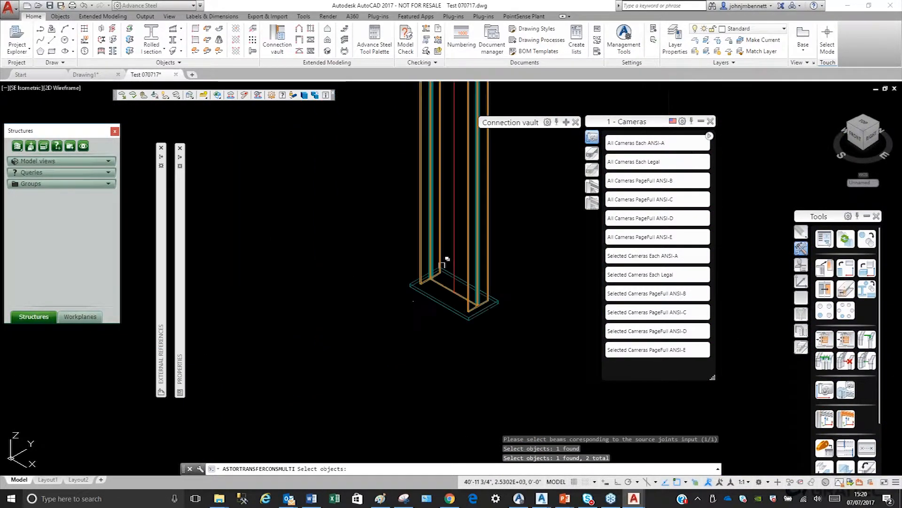
click(444, 263)
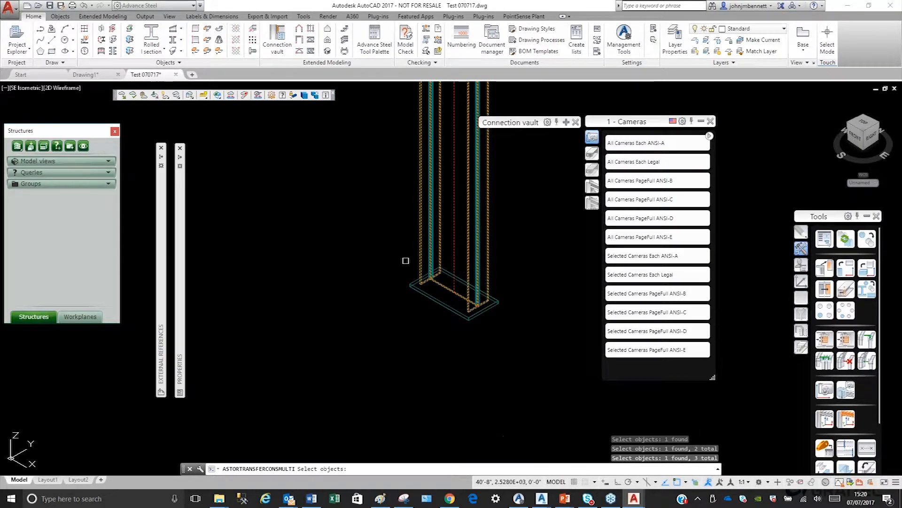
key(Return)
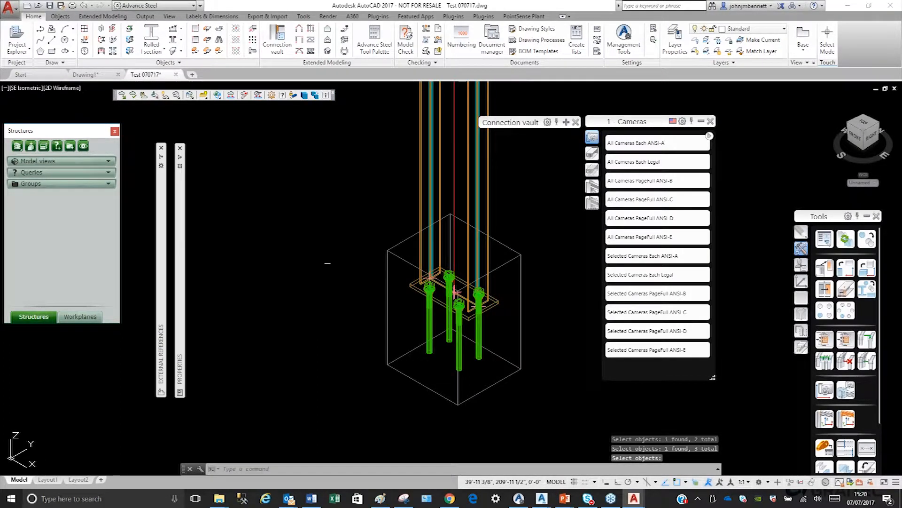
- Draw a beam from the top centre of the first column to the top centre of the column behind it along the upper platform
scroll(327, 263, down, 8)
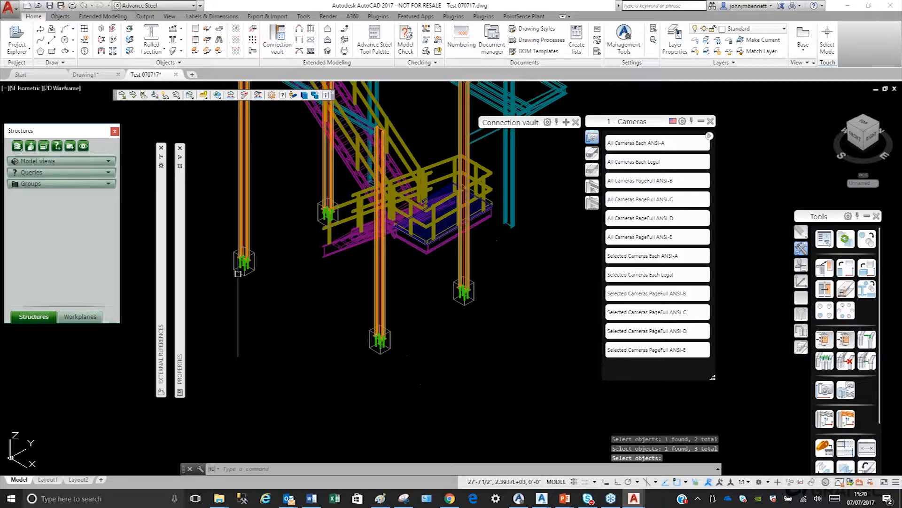
scroll(238, 273, down, 3)
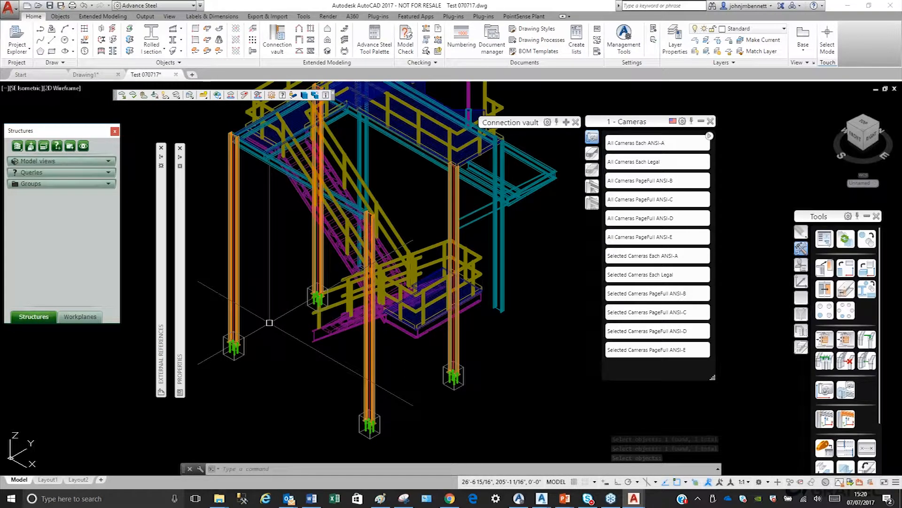
middle_drag(294, 324, 297, 327)
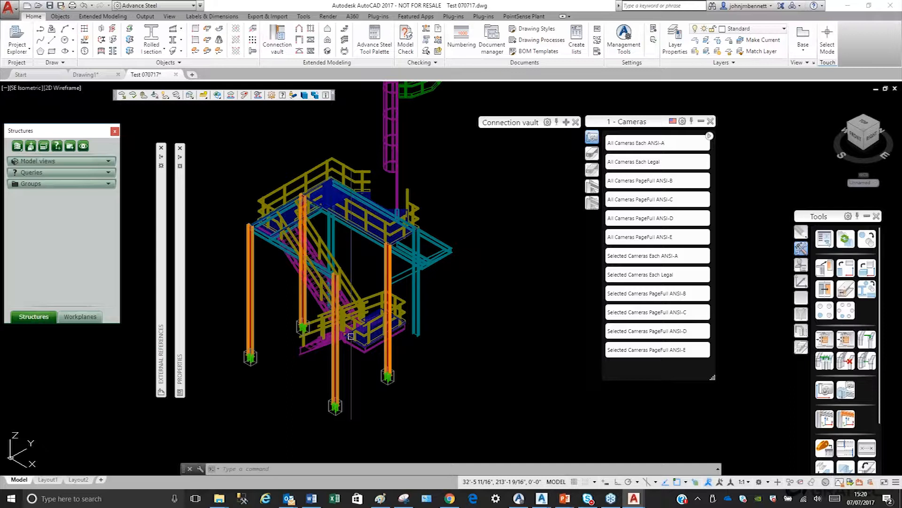
scroll(351, 336, up, 2)
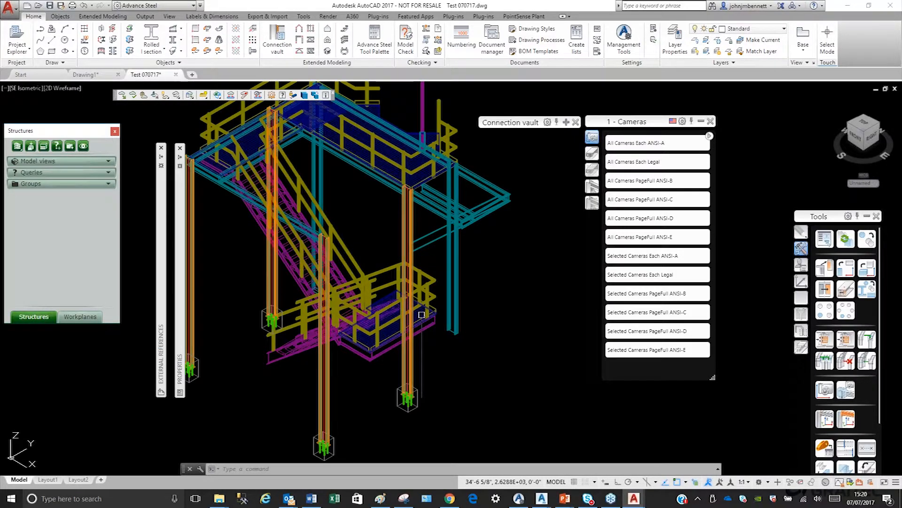
middle_drag(422, 314, 465, 340)
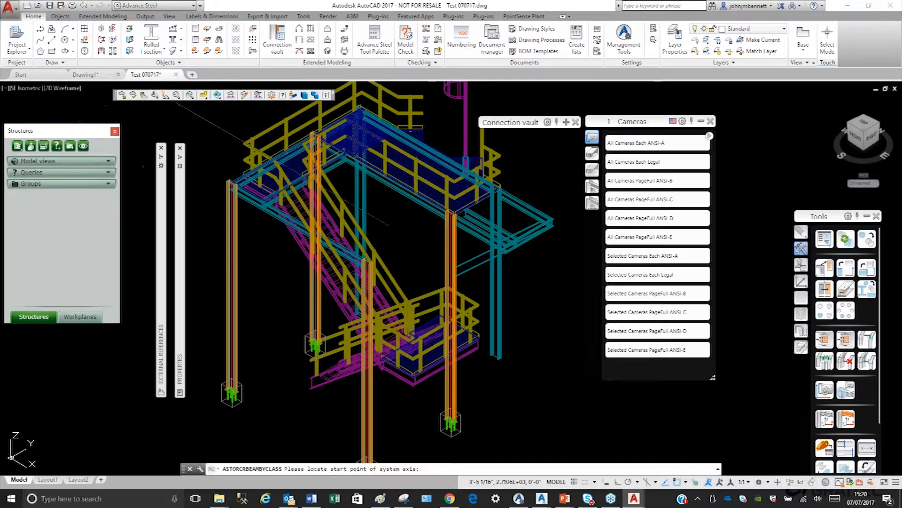
scroll(234, 188, up, 8)
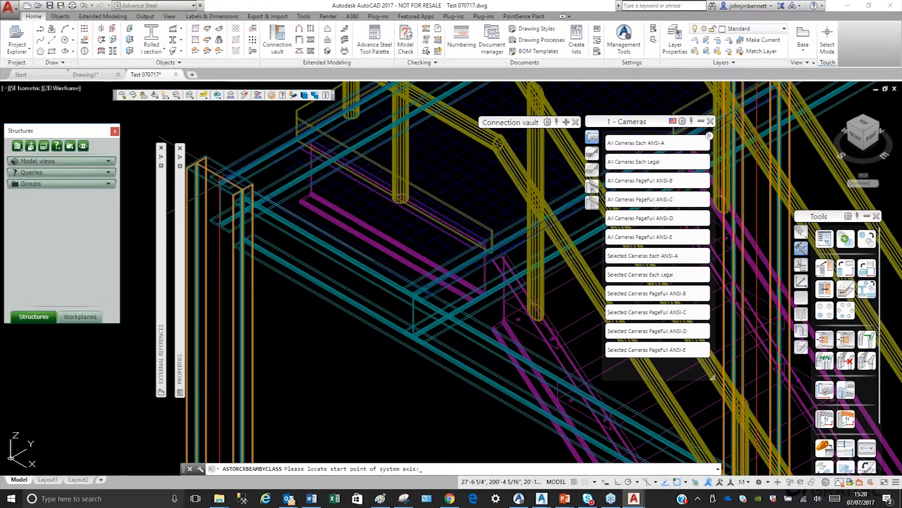
scroll(306, 190, up, 5)
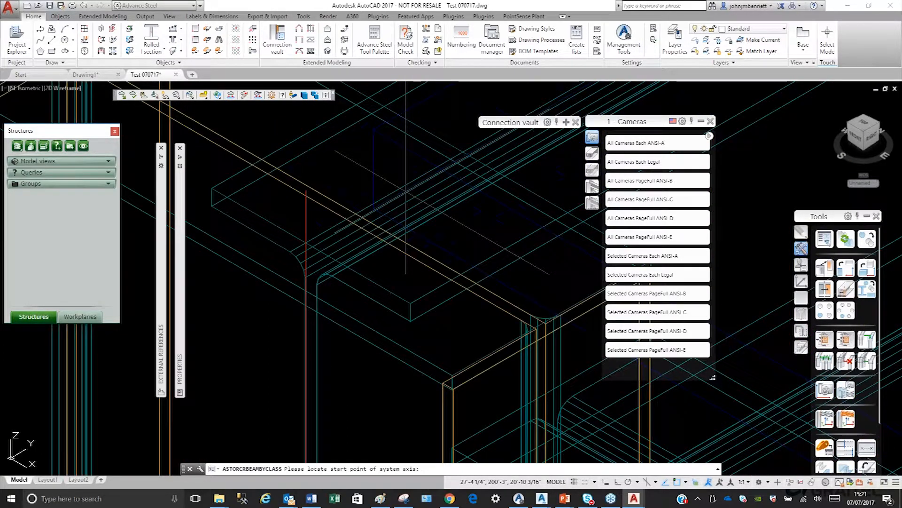
scroll(358, 178, down, 5)
click(359, 178)
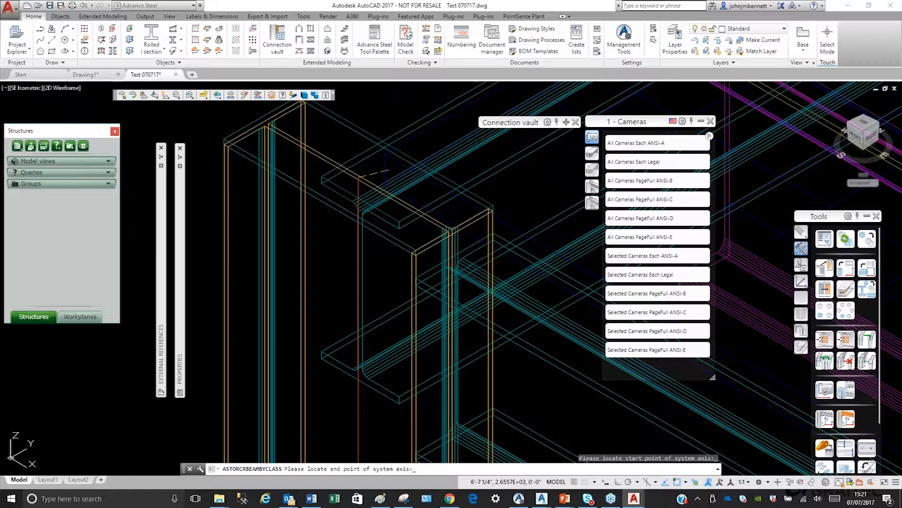
scroll(390, 170, down, 8)
scroll(390, 170, up, 8)
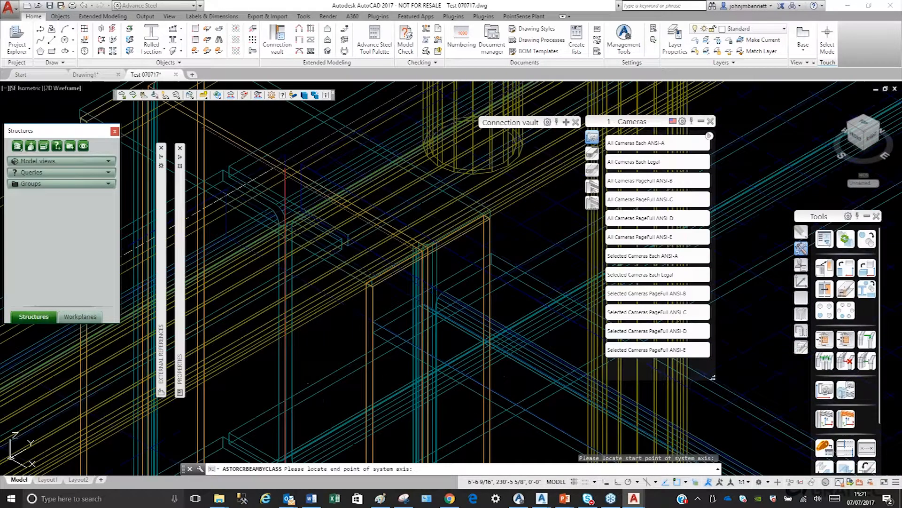
click(285, 168)
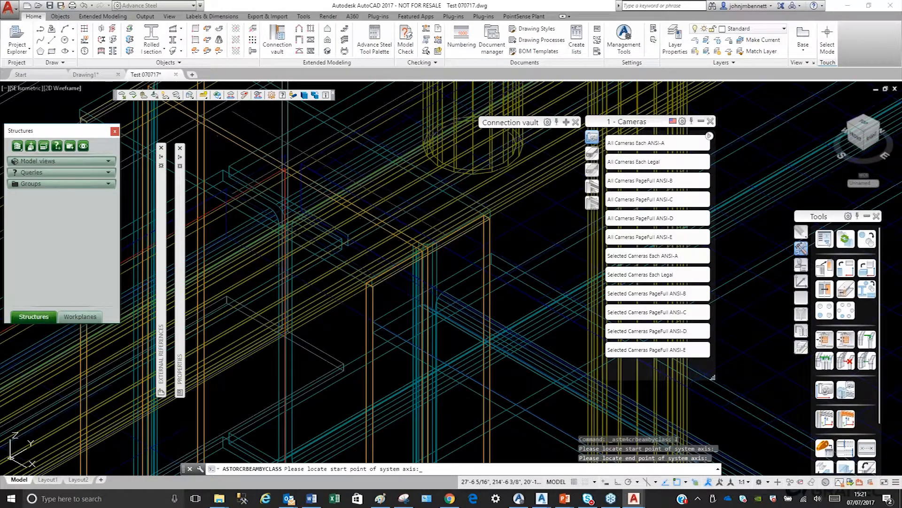
- Set the new beam's positioning offset to the top centre point of its section and close its properties
key(Return)
click(154, 263)
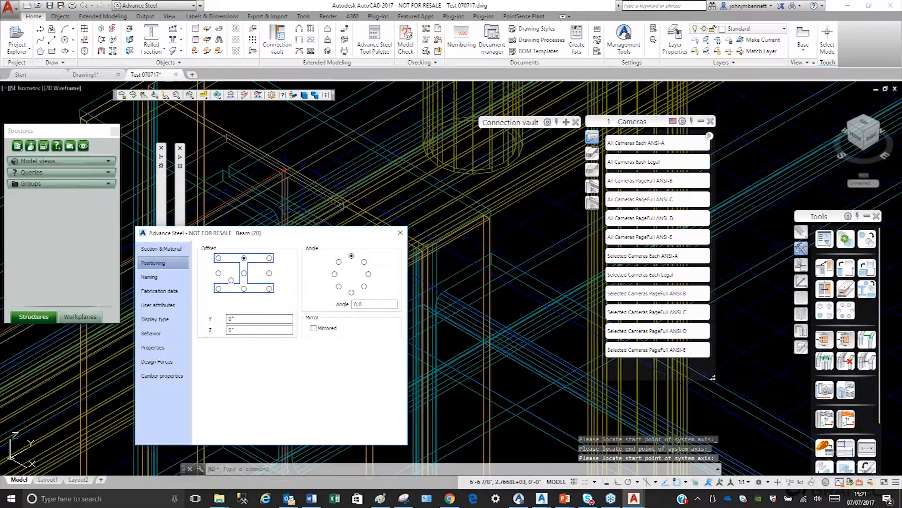
key(Escape)
scroll(299, 208, down, 2)
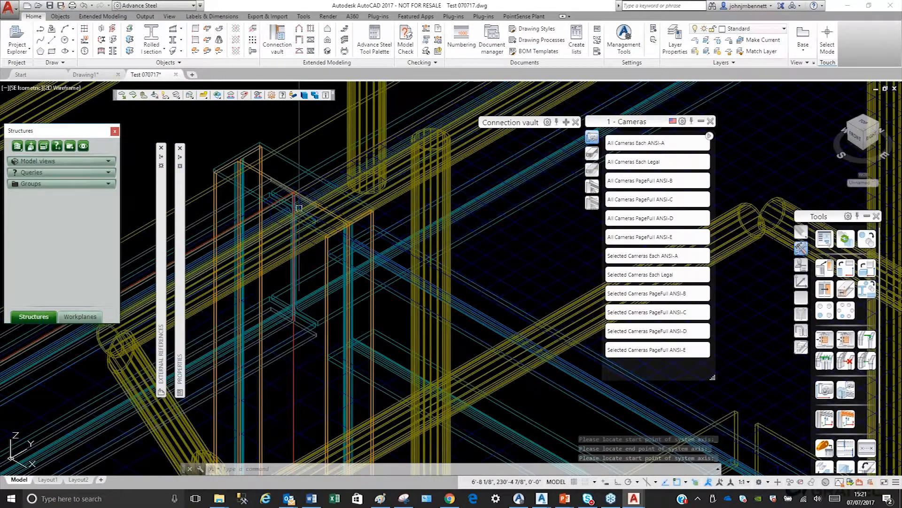
scroll(345, 208, up, 2)
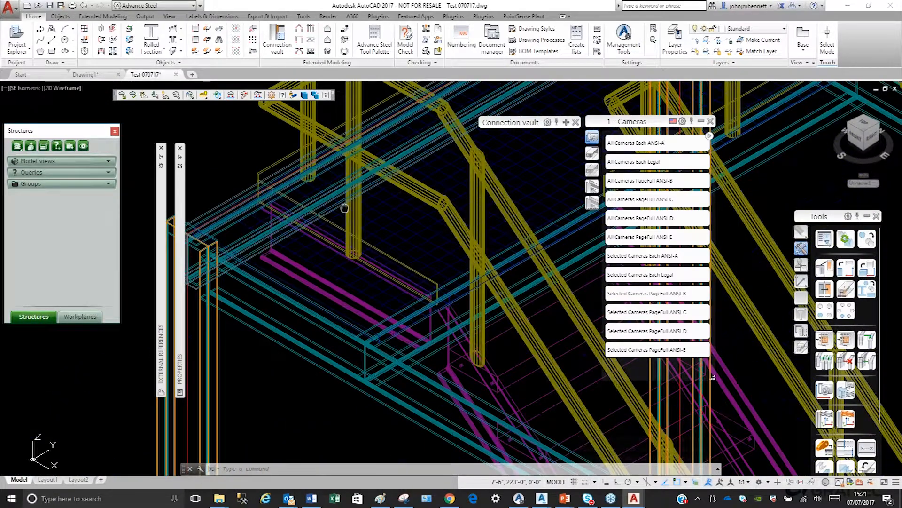
- Move the new upper platform beam down so that it sits below the top of the first column
scroll(273, 208, up, 2)
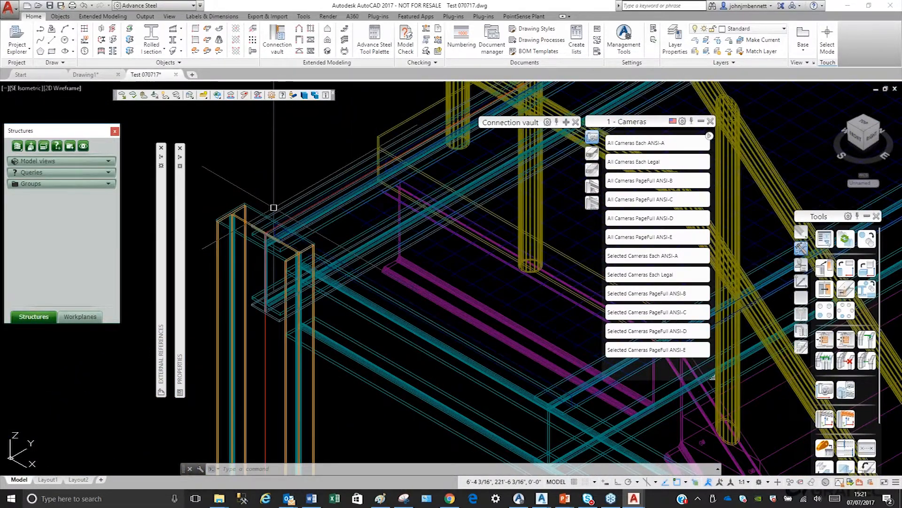
scroll(274, 208, up, 1)
middle_drag(274, 207, 332, 171)
scroll(386, 148, down, 2)
click(385, 149)
right_click(240, 156)
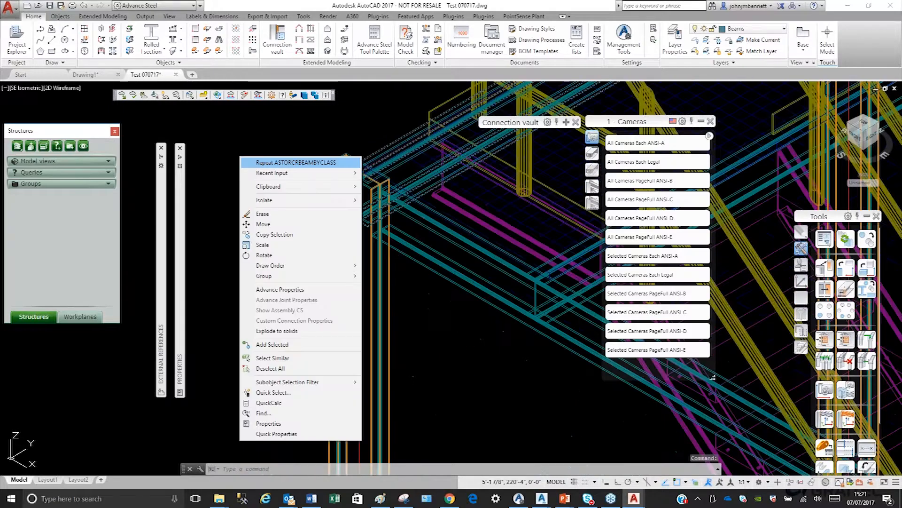
click(262, 223)
click(291, 185)
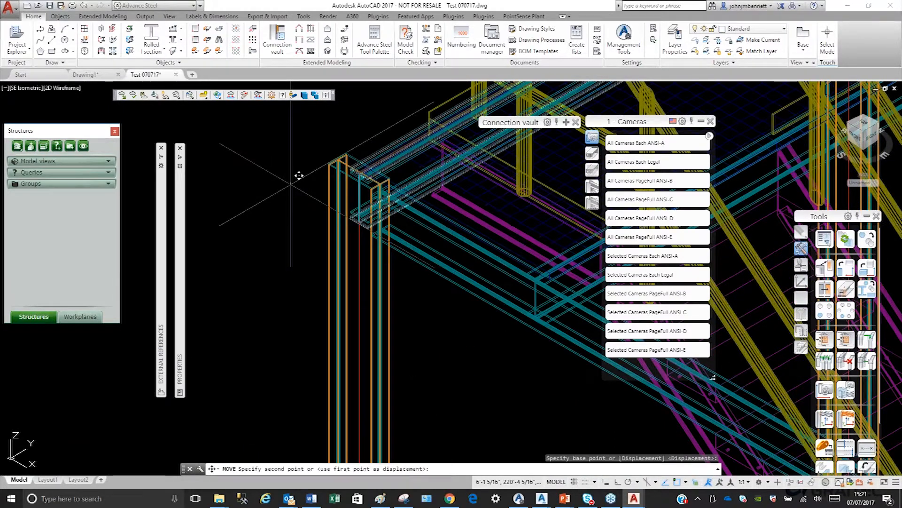
click(292, 244)
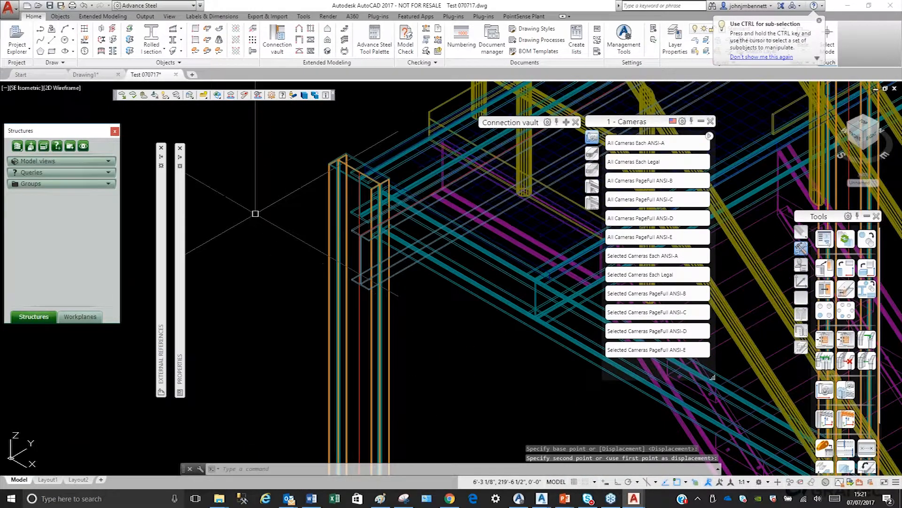
middle_drag(375, 160, 362, 137)
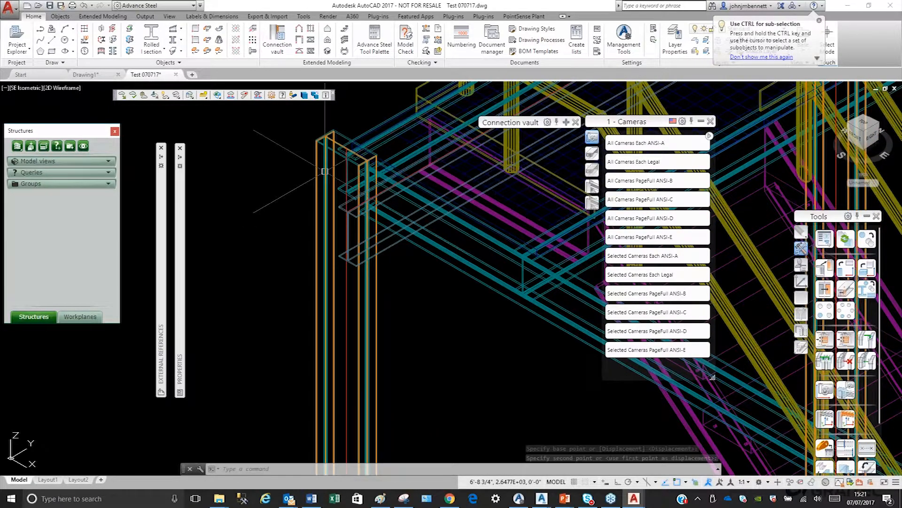
scroll(289, 189, down, 5)
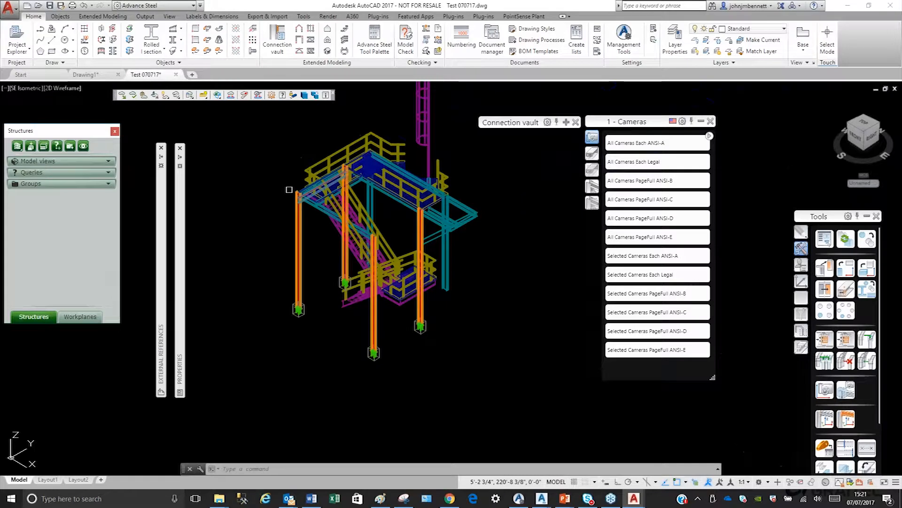
- Check the file details of the attached STEEL_STAIR_VESSEL_1 drawing in the external references
mouse_move(161, 174)
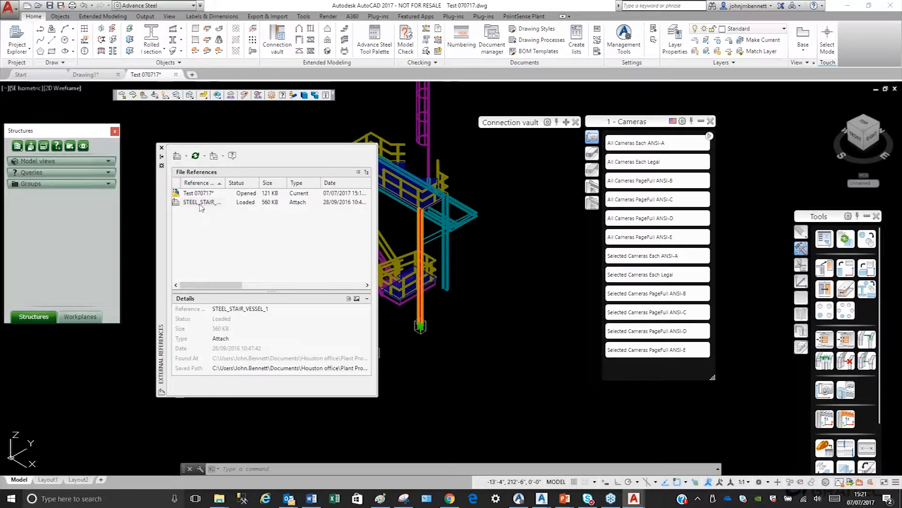
mouse_move(200, 207)
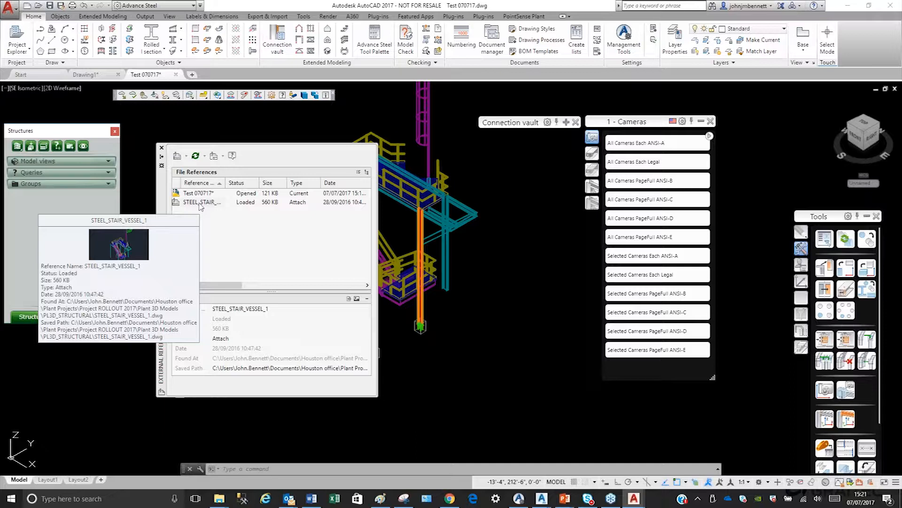
click(162, 157)
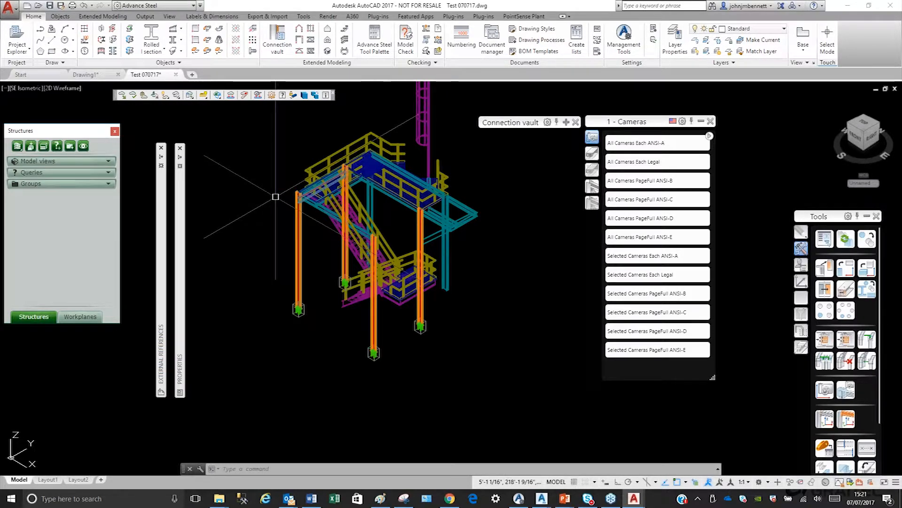
- Save the Test 070717 drawing and close it
key(Escape)
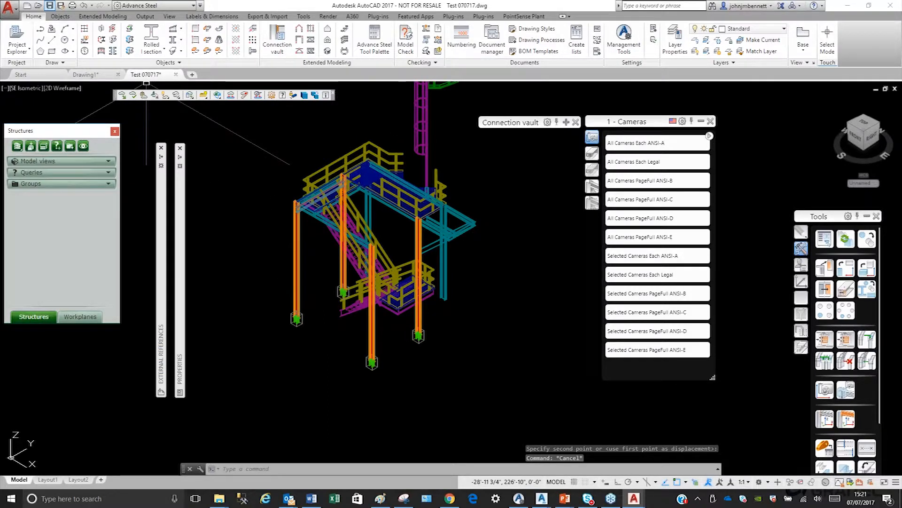
key(ctrl+s)
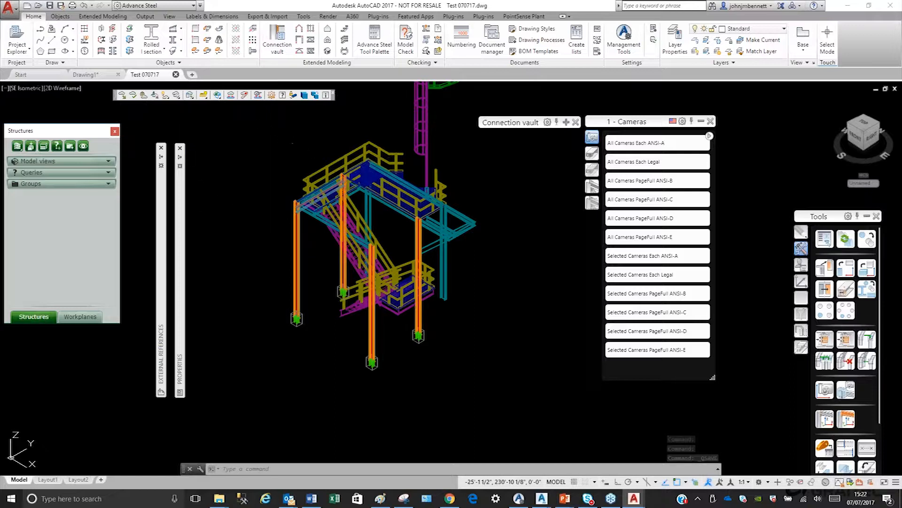
click(176, 75)
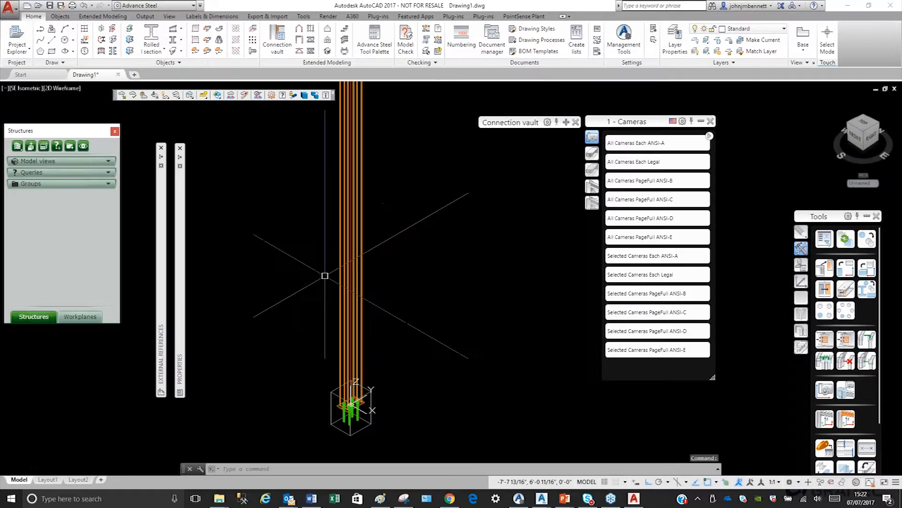
- Switch to AutoCAD Plant 3D and open the Test 070717 drawing from the Project ROLLOUT 2017 project
mouse_move(542, 498)
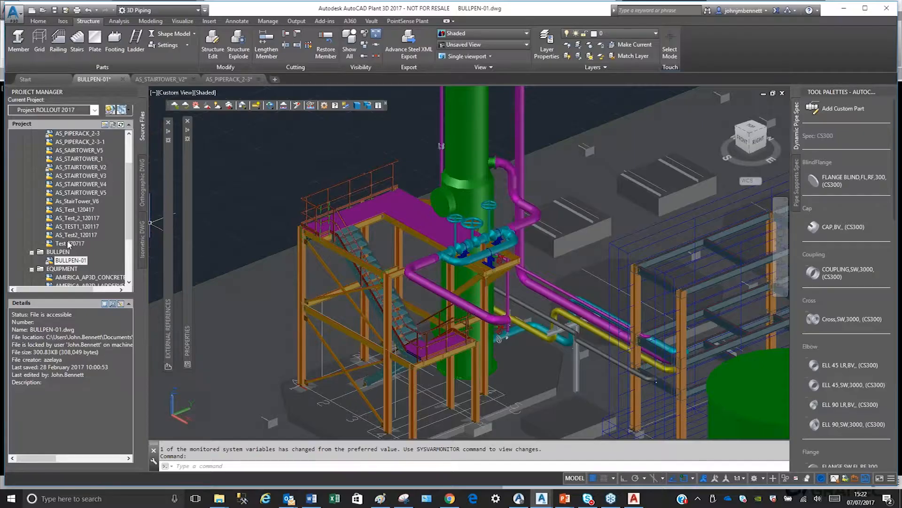
click(66, 243)
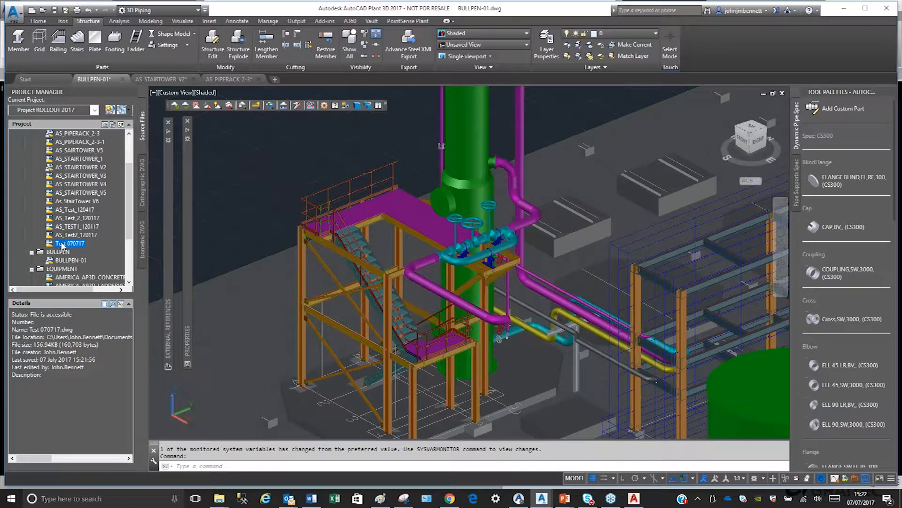
double_click(62, 244)
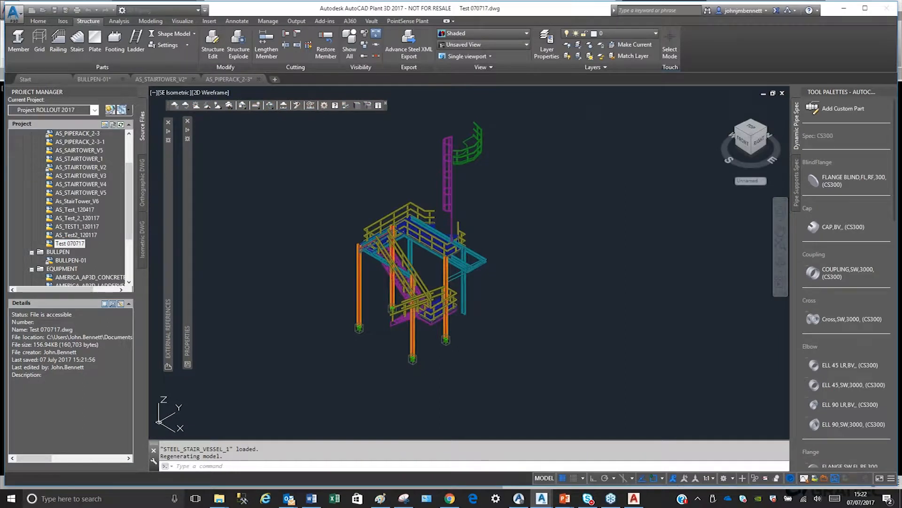
- Select the first steel column at the stair structure's corner and review its section, geometry and user attribute properties
scroll(310, 236, up, 5)
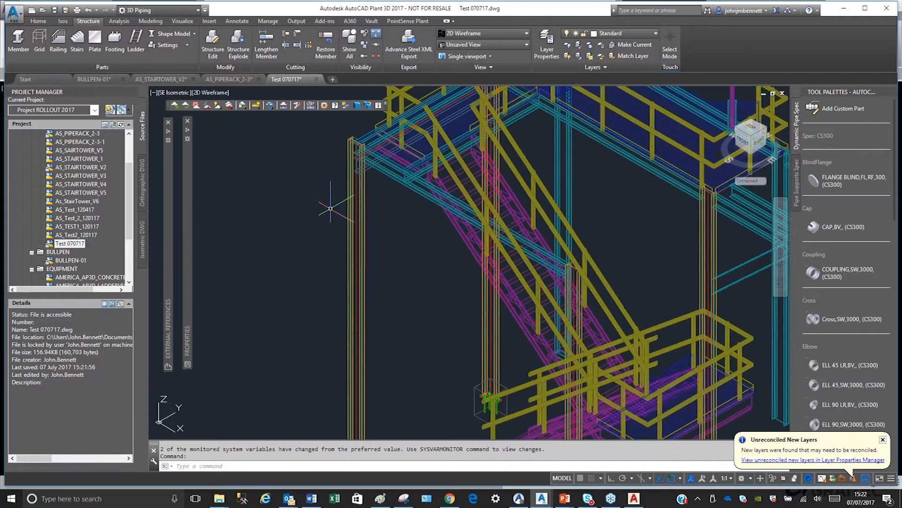
scroll(331, 209, up, 3)
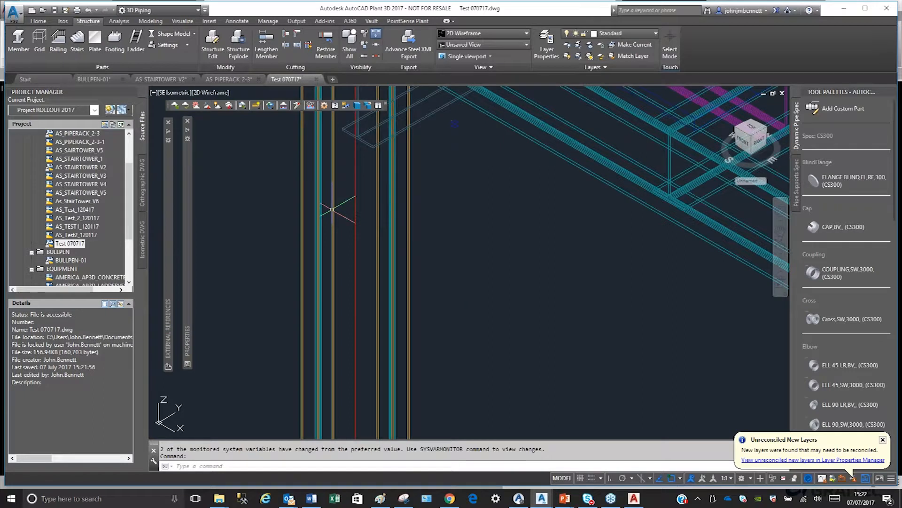
scroll(333, 209, up, 3)
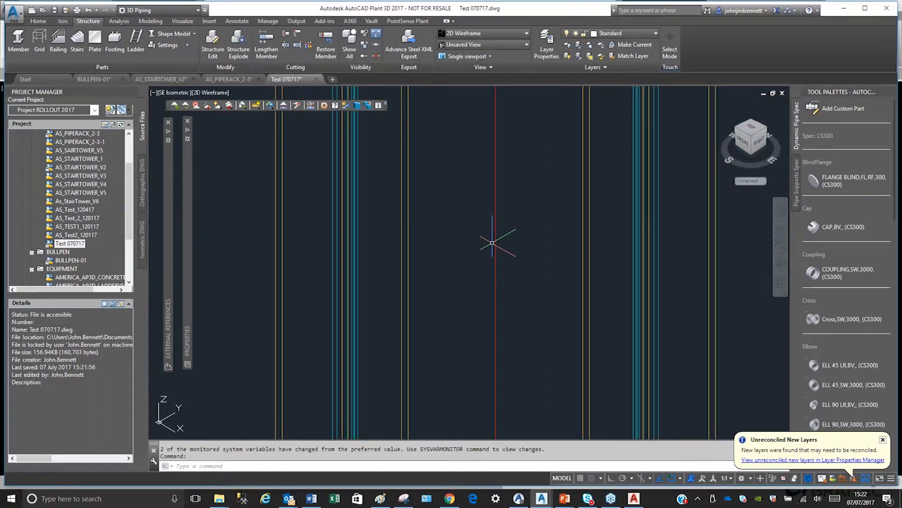
click(494, 245)
scroll(495, 245, down, 8)
middle_drag(469, 245, 328, 197)
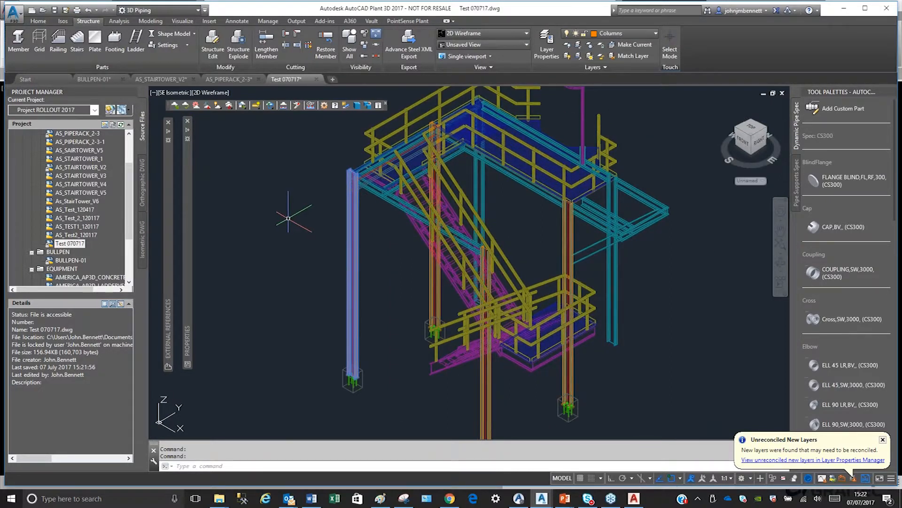
right_click(288, 218)
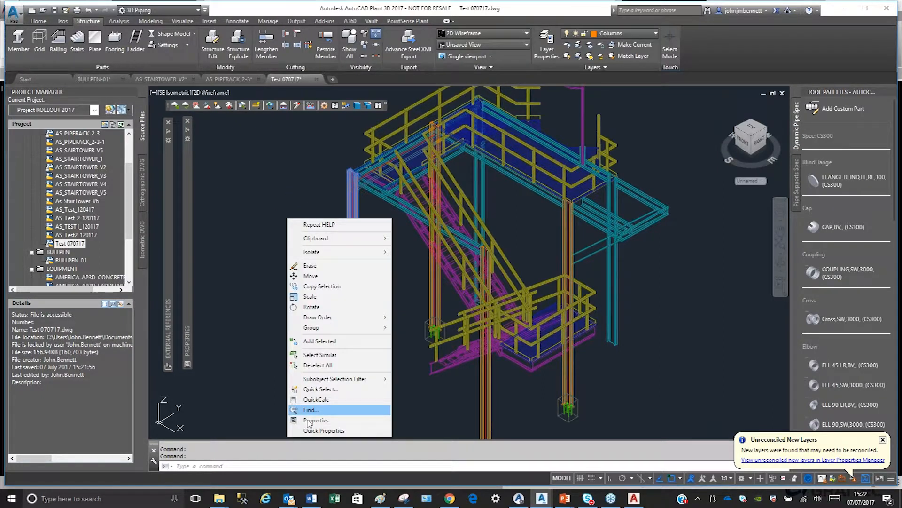
click(308, 421)
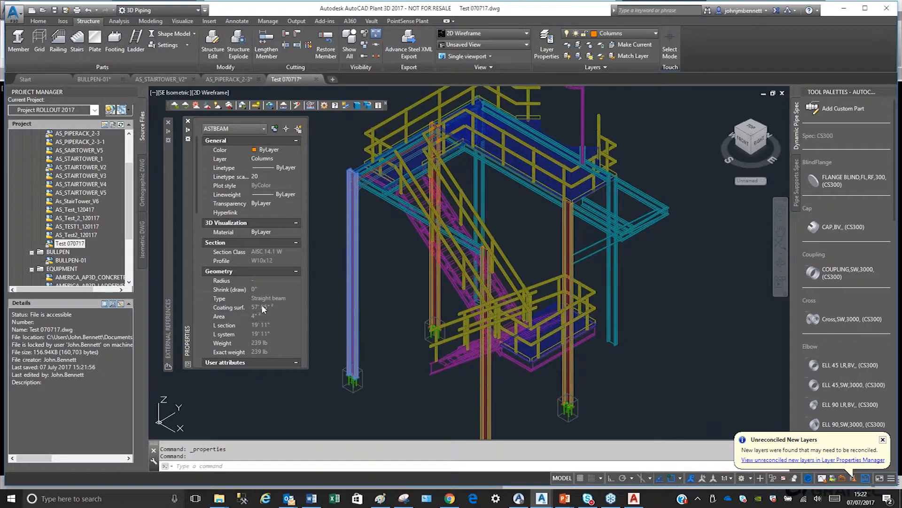
scroll(263, 308, down, 3)
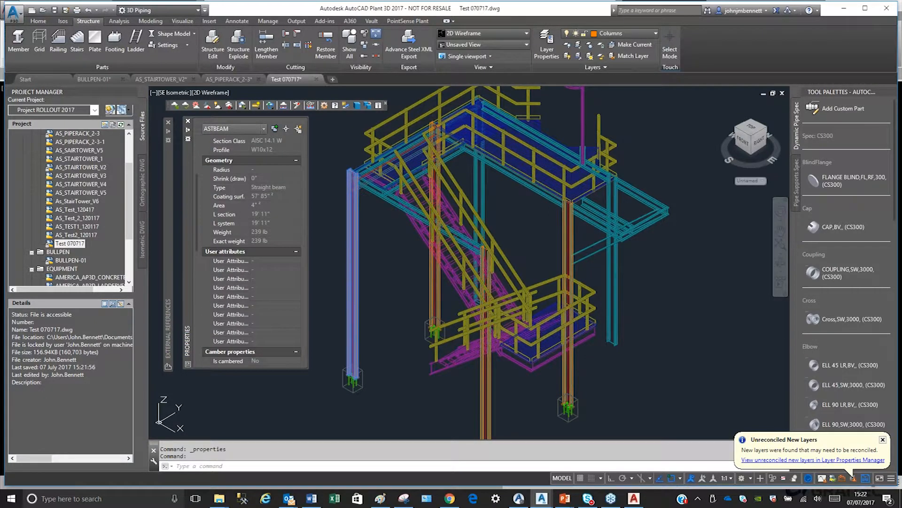
scroll(338, 262, up, 1)
scroll(338, 261, up, 1)
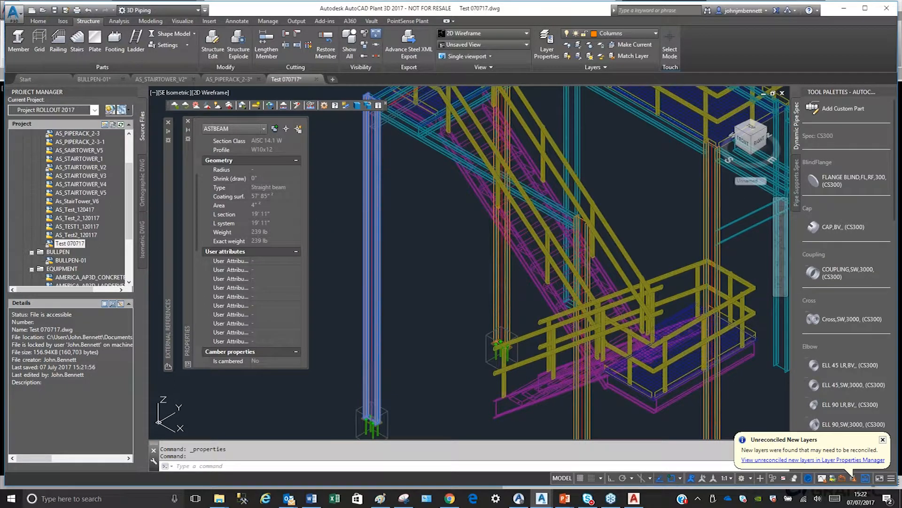
scroll(276, 195, down, 3)
scroll(150, 239, down, 2)
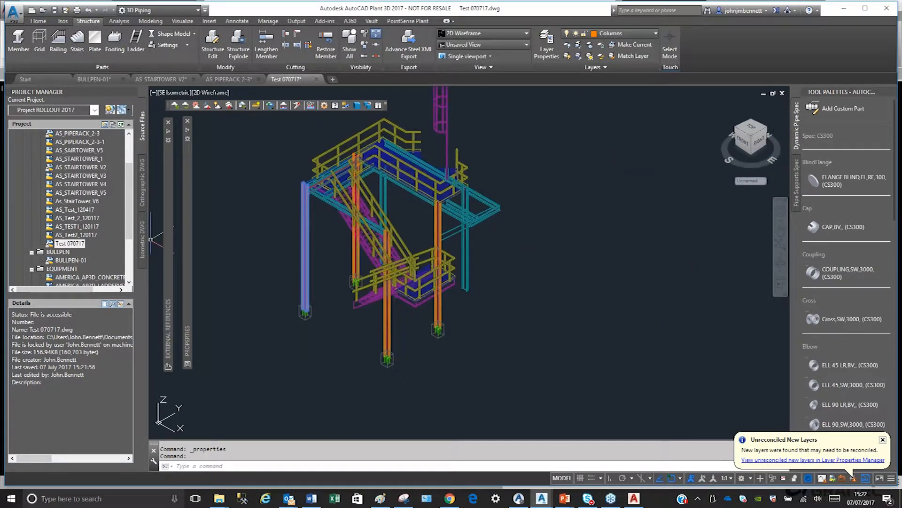
- Return to the BULLPEN-01 drawing and view the whole plant layout with its referenced structures
click(67, 262)
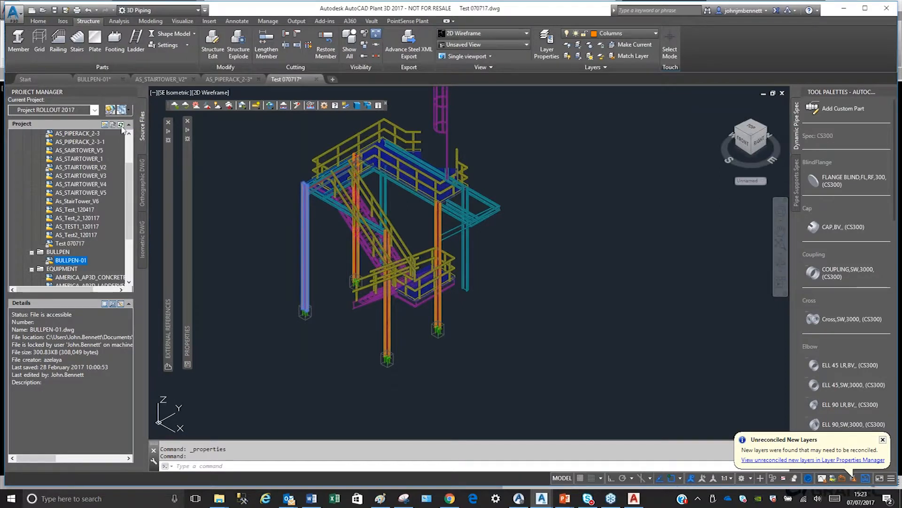
click(108, 79)
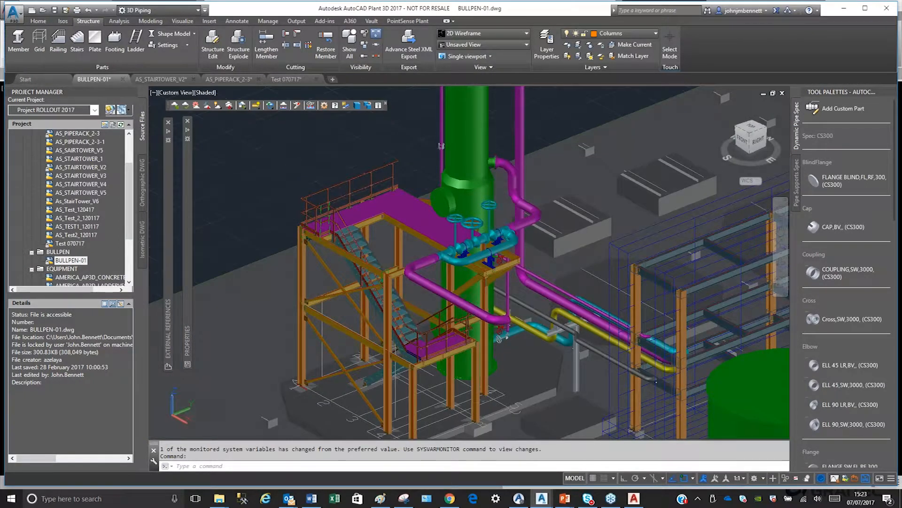
scroll(313, 239, down, 3)
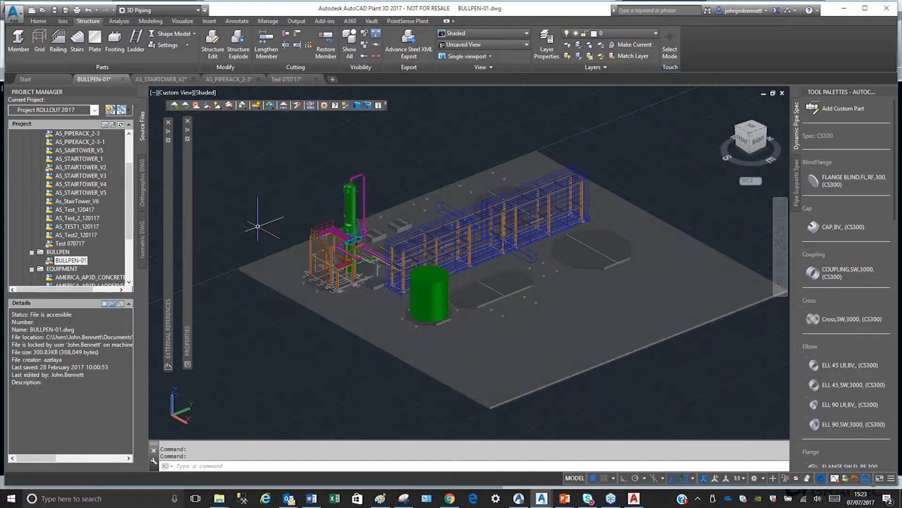
- Bring up the AS_STAIRTOWER_V2 drawing and examine the stair tower's connections, bracing, platforms and footings from several sides
click(162, 81)
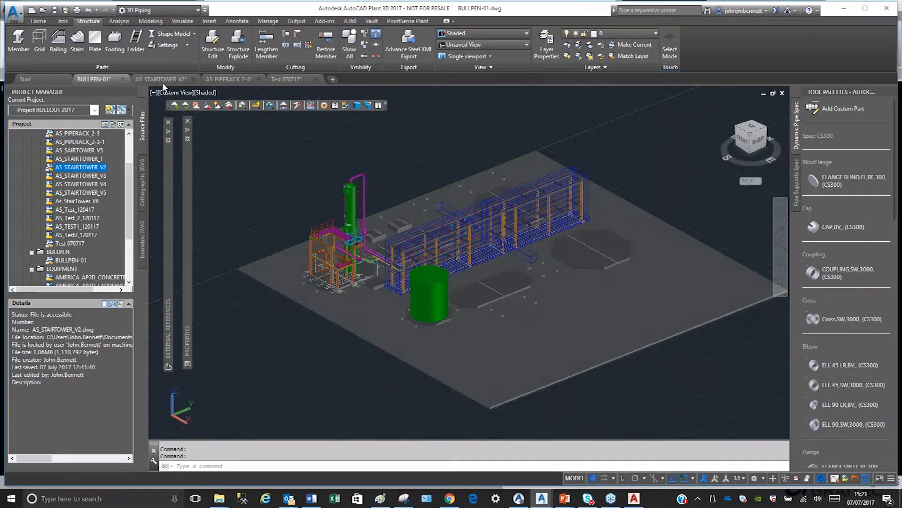
mouse_move(162, 83)
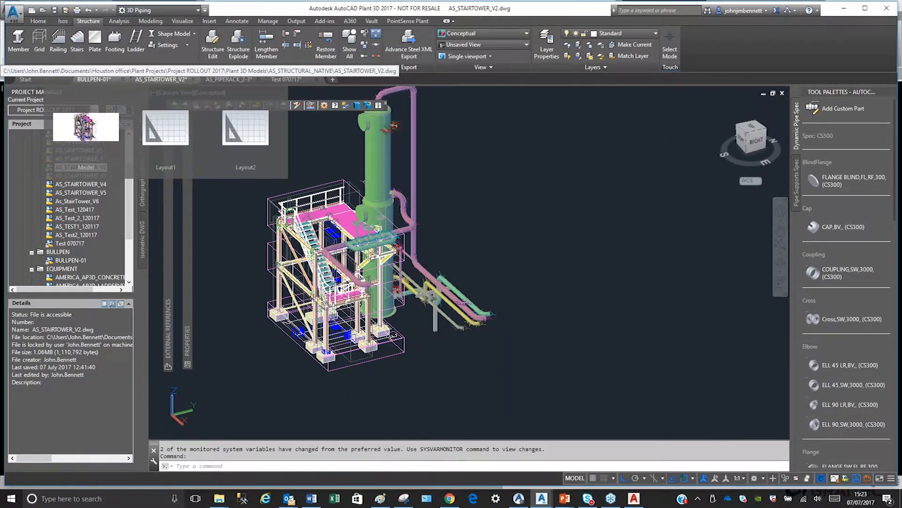
scroll(255, 237, up, 3)
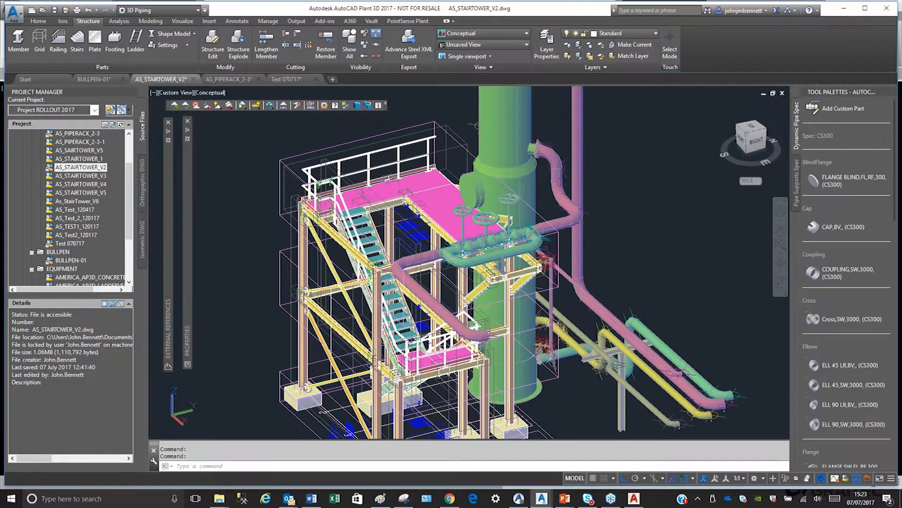
scroll(303, 210, up, 5)
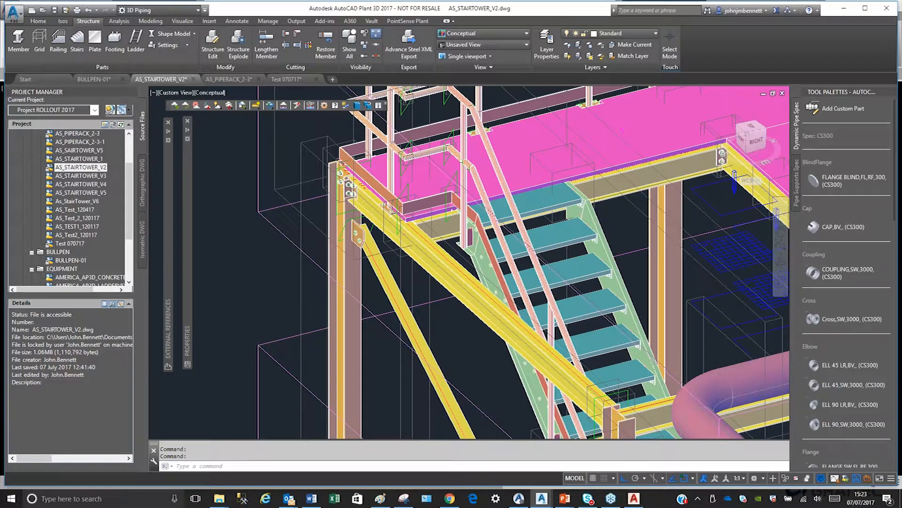
scroll(417, 255, down, 5)
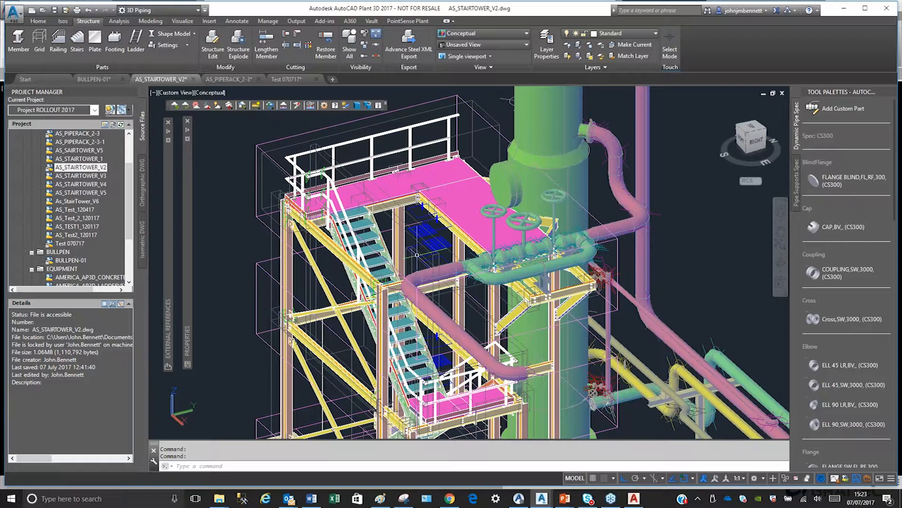
shift+middle_drag(417, 254, 320, 98)
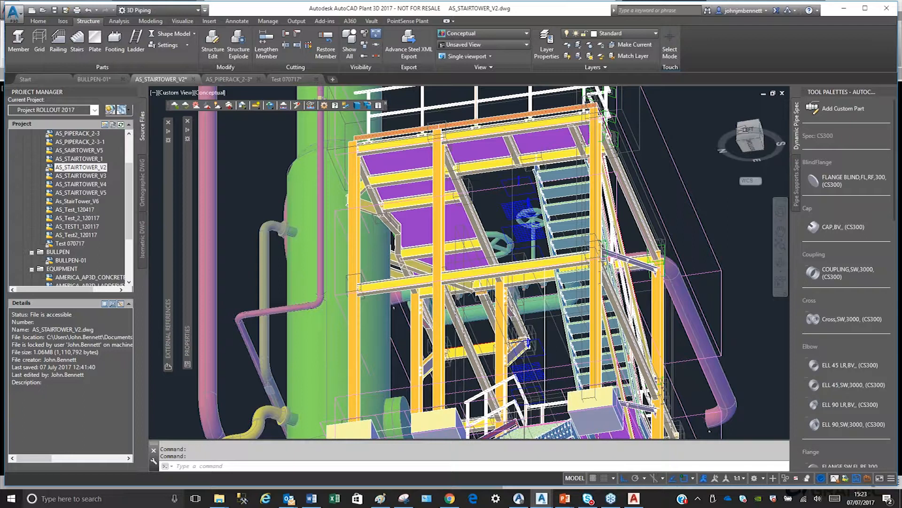
shift+middle_drag(667, 221, 531, 321)
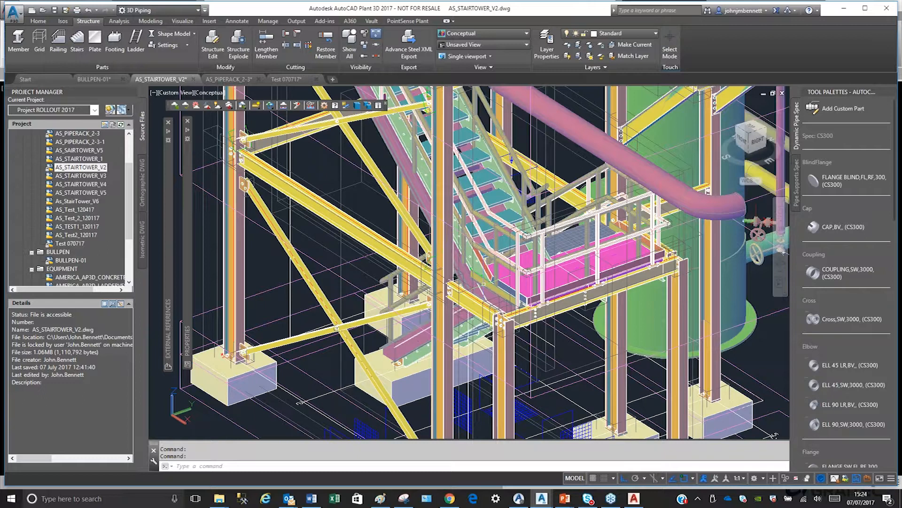
scroll(483, 284, down, 1)
middle_drag(435, 205, 423, 285)
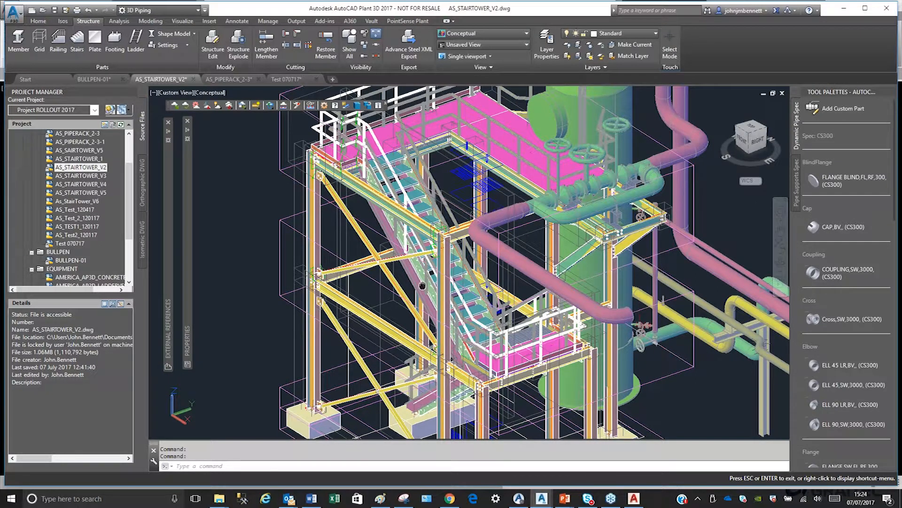
- Unload the STEEL_STAIR_VESSEL_1 and AMERICA_AP3D_LADDERVESSEL01-2 external references from the stair tower drawing
scroll(324, 155, up, 4)
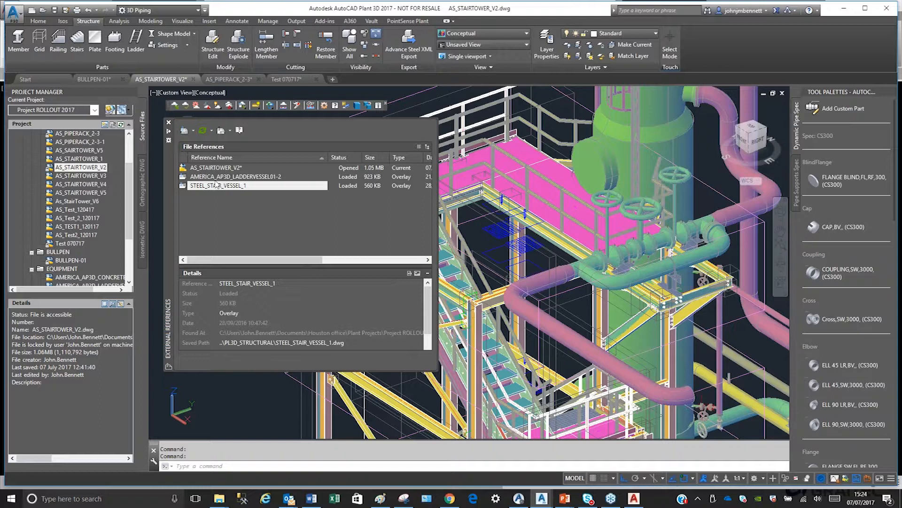
right_click(216, 185)
click(240, 214)
right_click(215, 178)
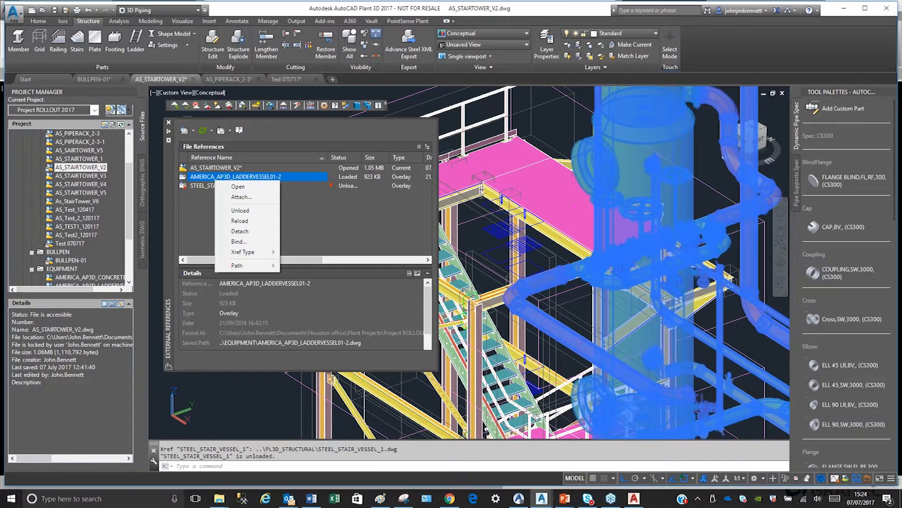
click(240, 210)
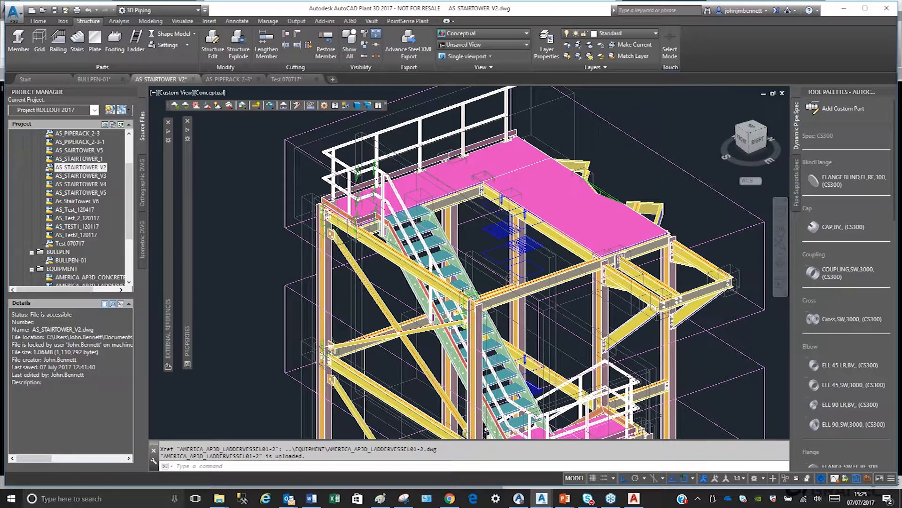
scroll(288, 145, down, 3)
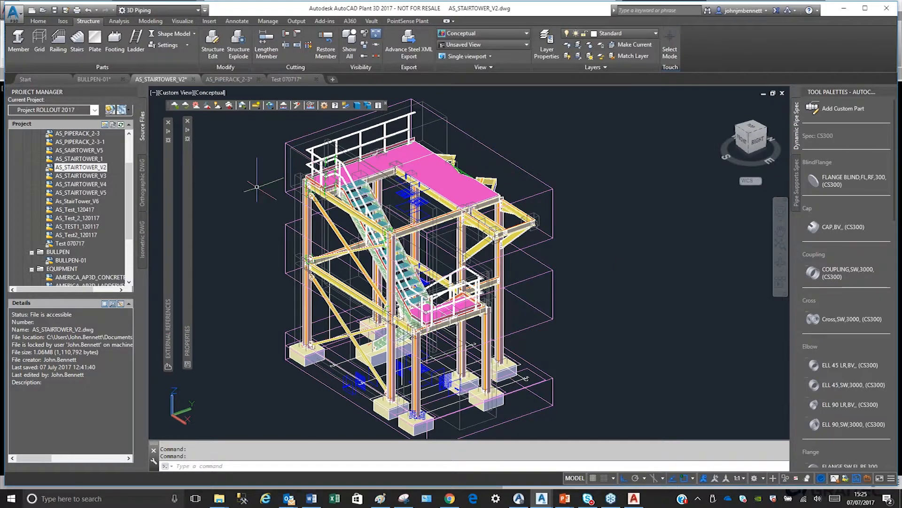
- Open the AS_Stair_Test_070717 orthographic drawing and review its two stair tower views and title block
click(142, 183)
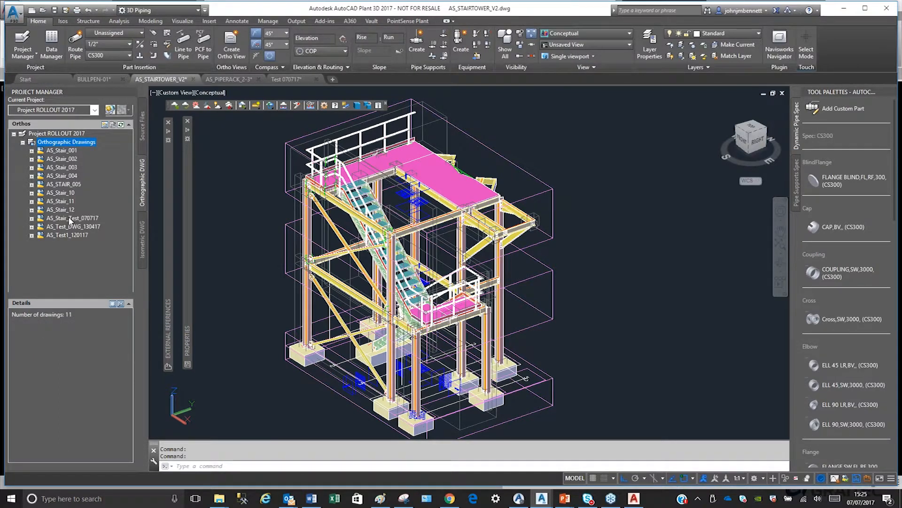
double_click(66, 234)
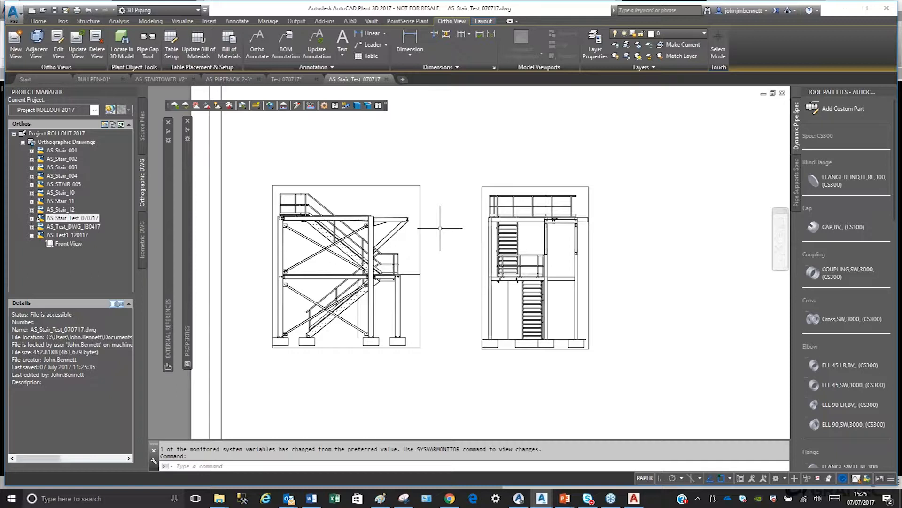
scroll(426, 289, down, 1)
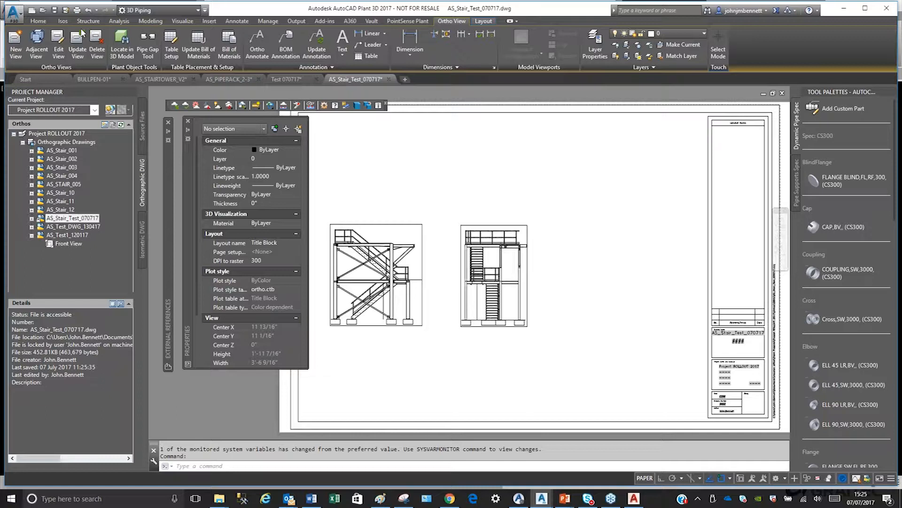
- Return to AS_STAIRTOWER_V2 and start an ortho view in a new orthographic drawing named New File 070717
click(161, 79)
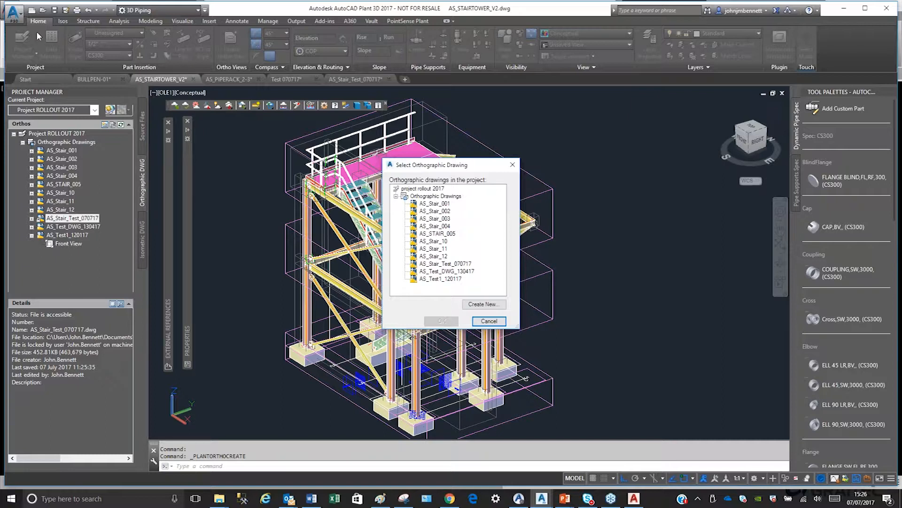
click(483, 303)
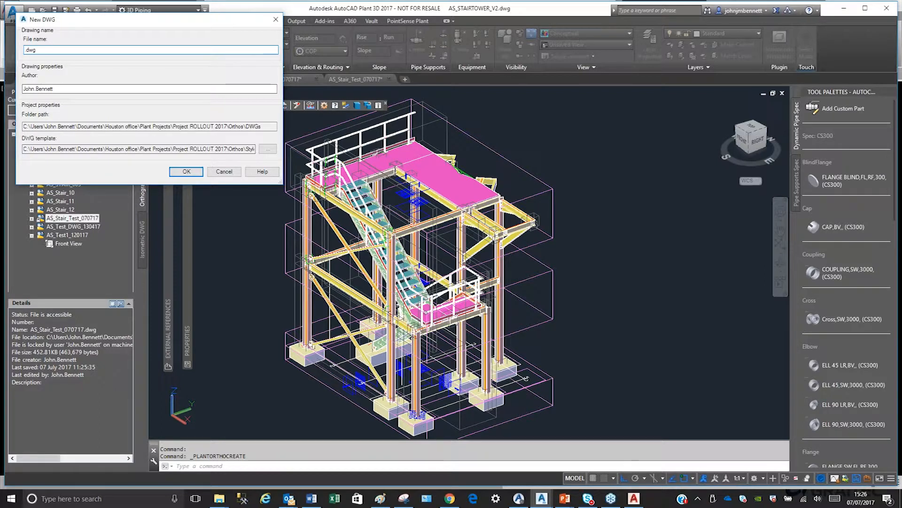
text(New File )
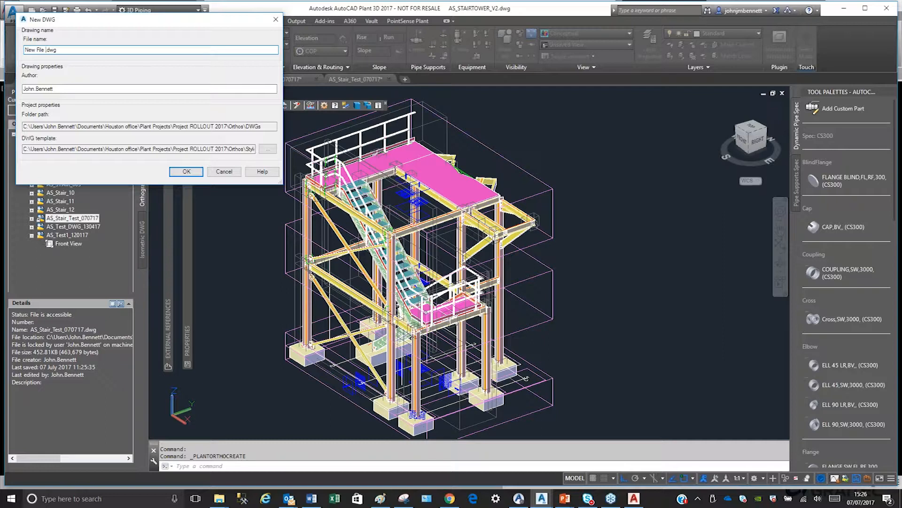
text(070717)
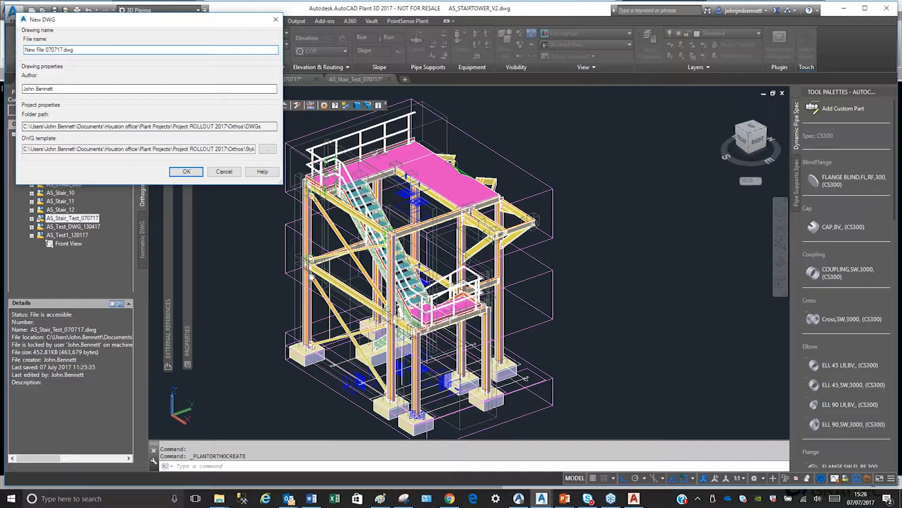
key(Return)
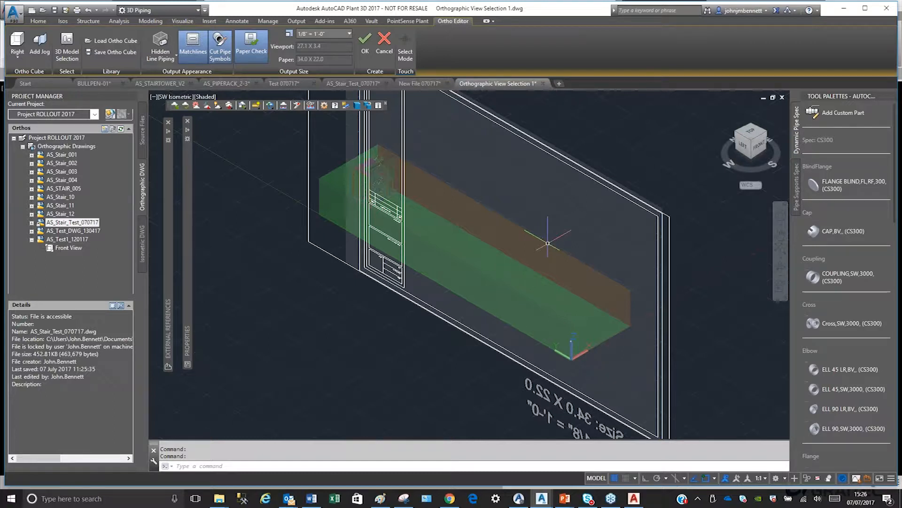
- Set the ortho cube around the stair tower to the front direction at 1/4" = 1'-0" and place the view on the sheet
click(545, 239)
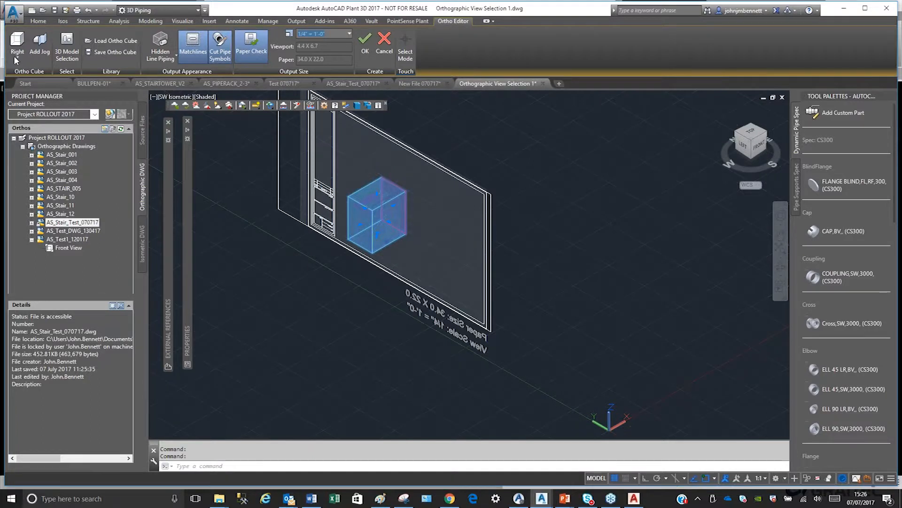
click(17, 59)
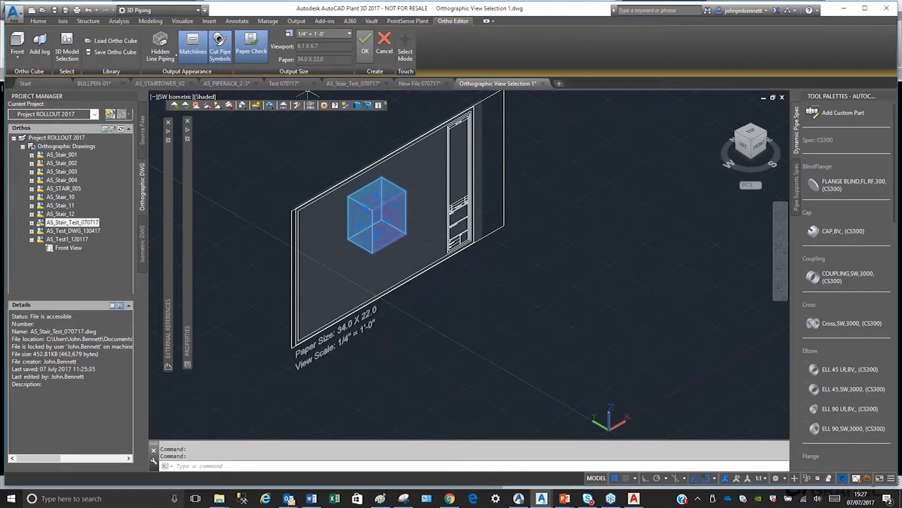
click(366, 43)
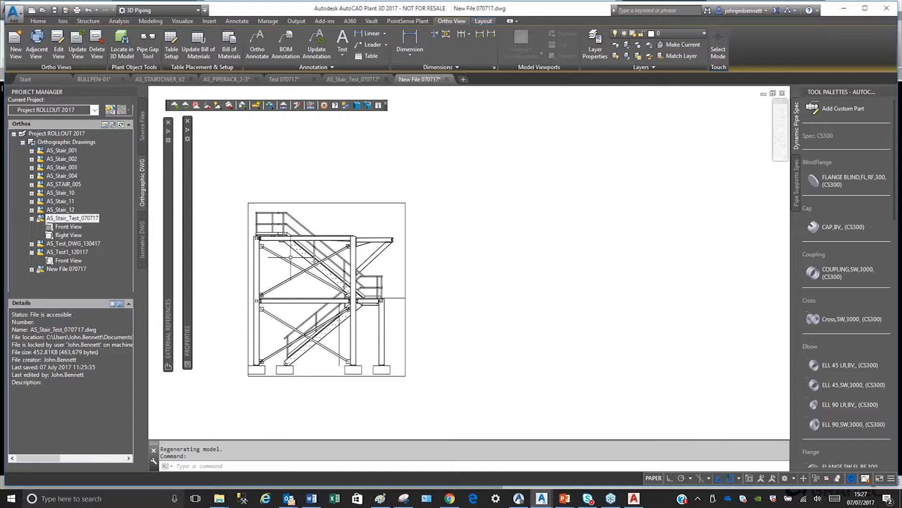
- Edit the front view to include the AMERICA_AP3D_LADDERVESSEL01-2 model and stretch the ortho cube upward over the vessel piping
middle_drag(290, 257, 294, 245)
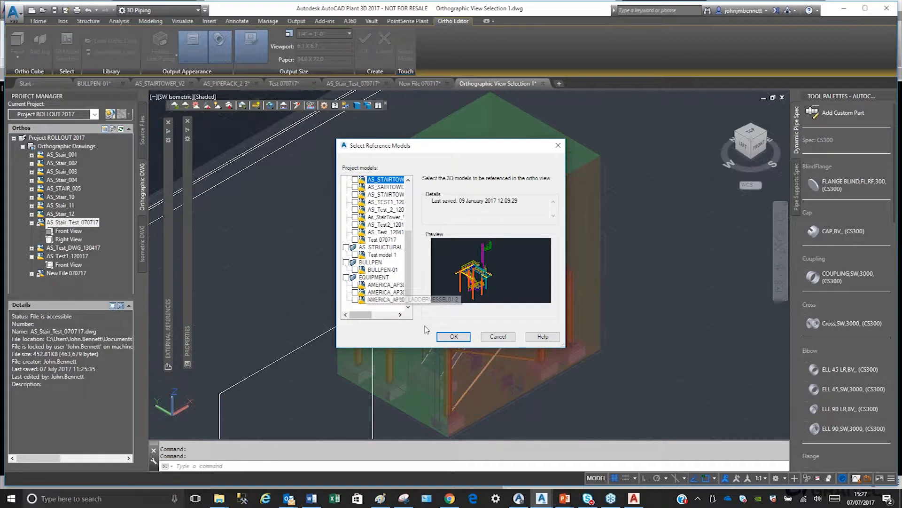
click(454, 336)
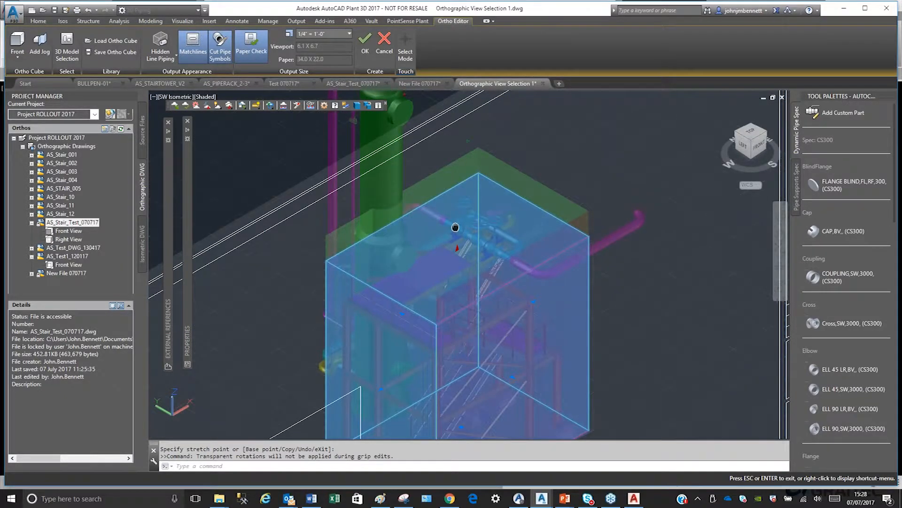
key(Escape)
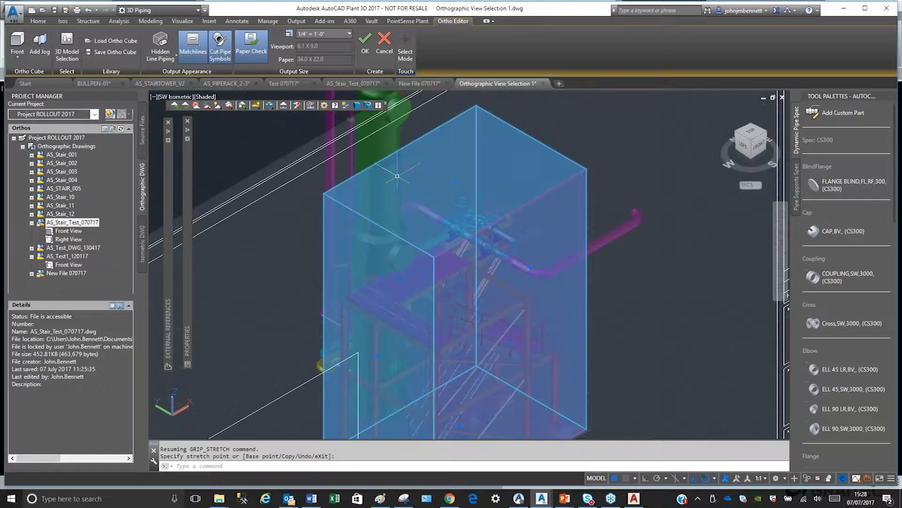
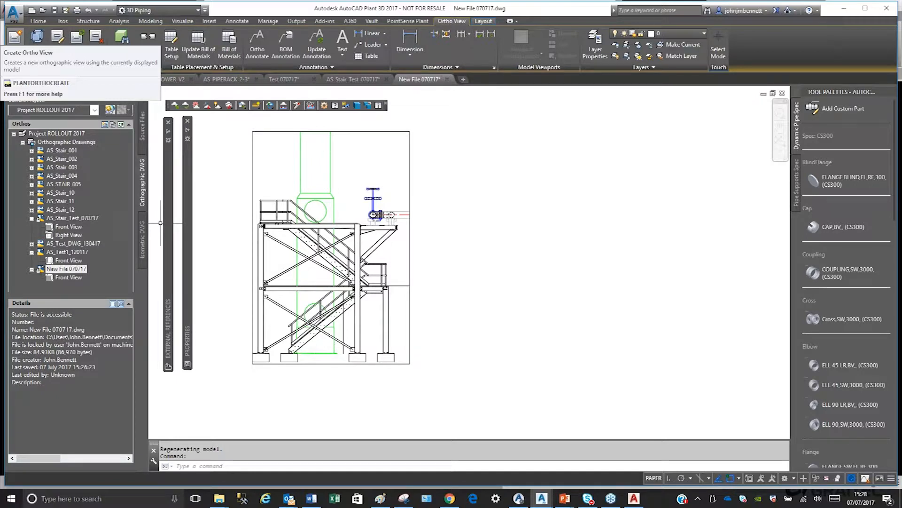
- Create an adjacent right view from the front view and place it at the front viewport's lower-right endpoint
click(36, 37)
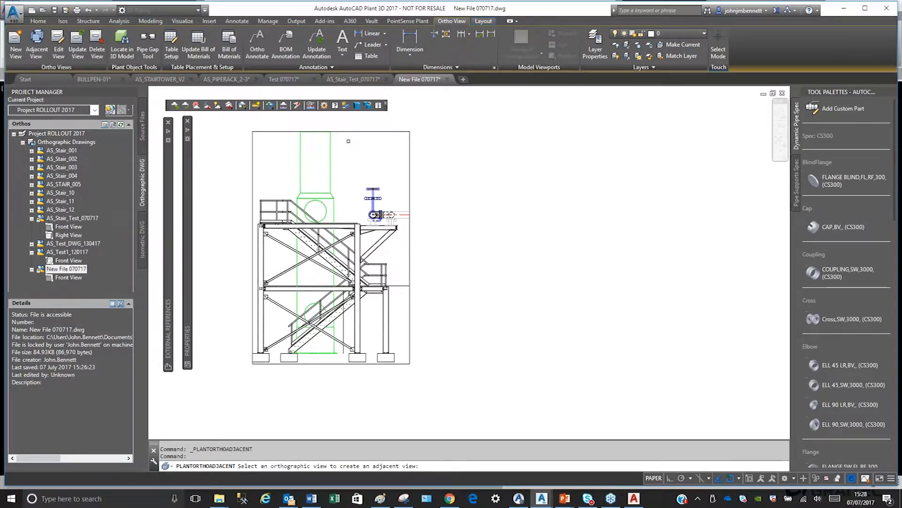
click(348, 141)
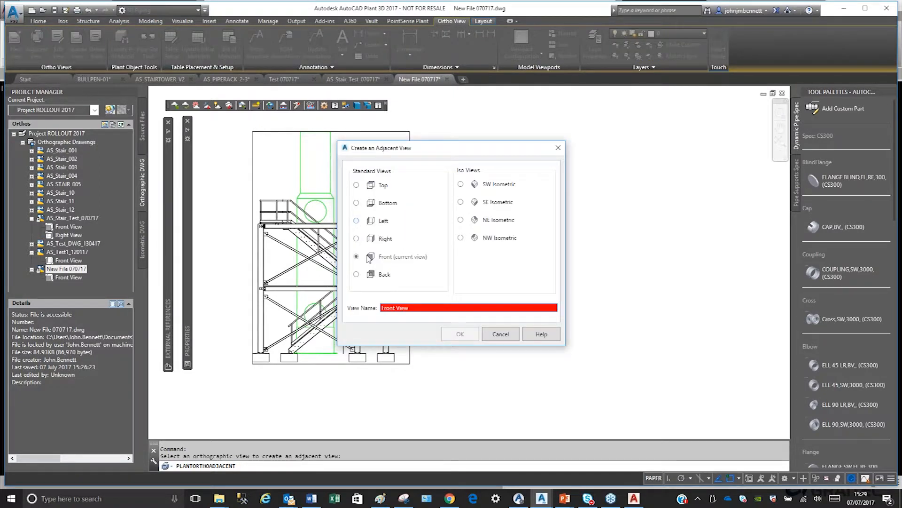
click(356, 221)
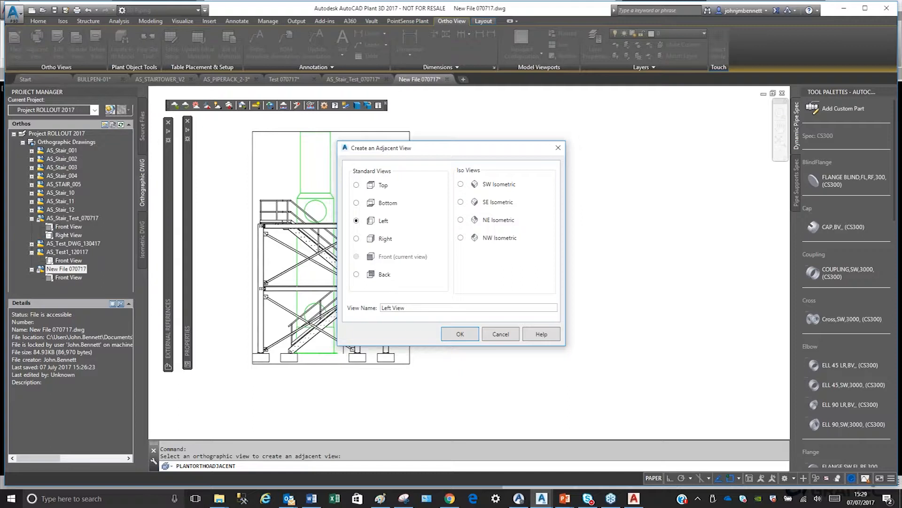
click(460, 334)
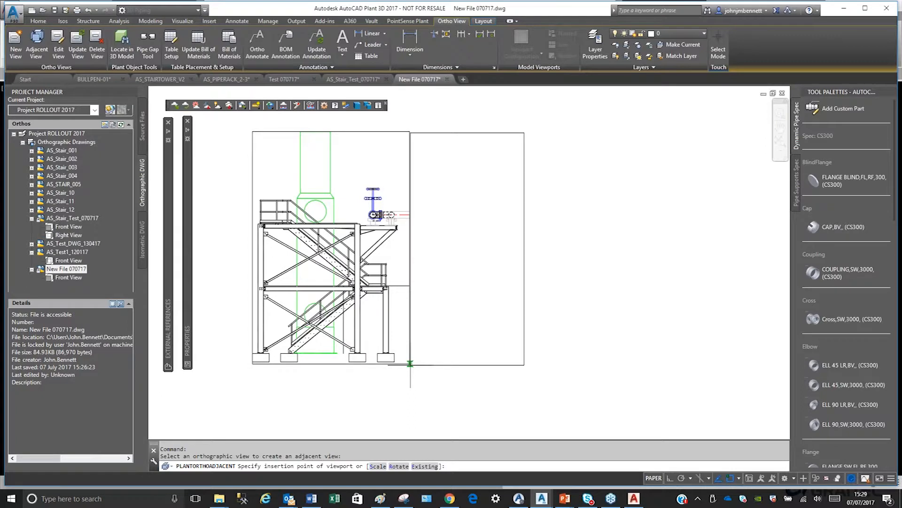
shift+right_click(469, 331)
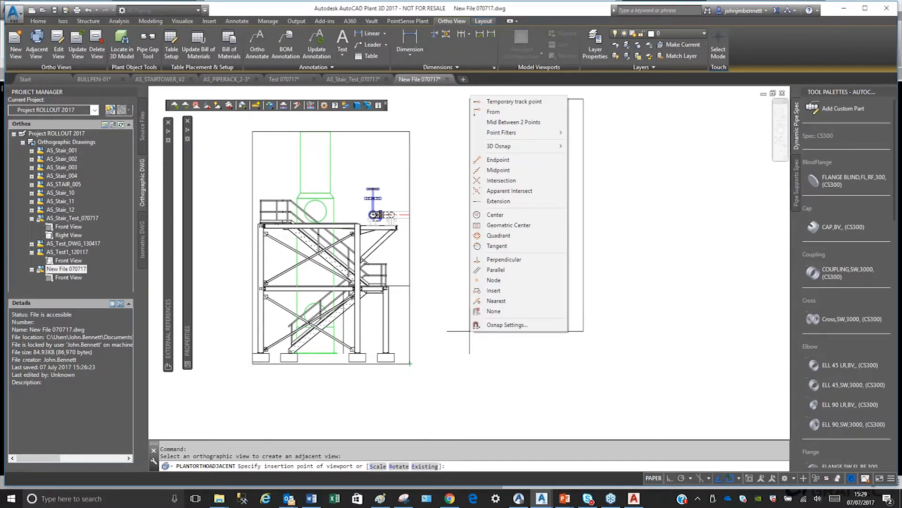
click(498, 159)
click(410, 363)
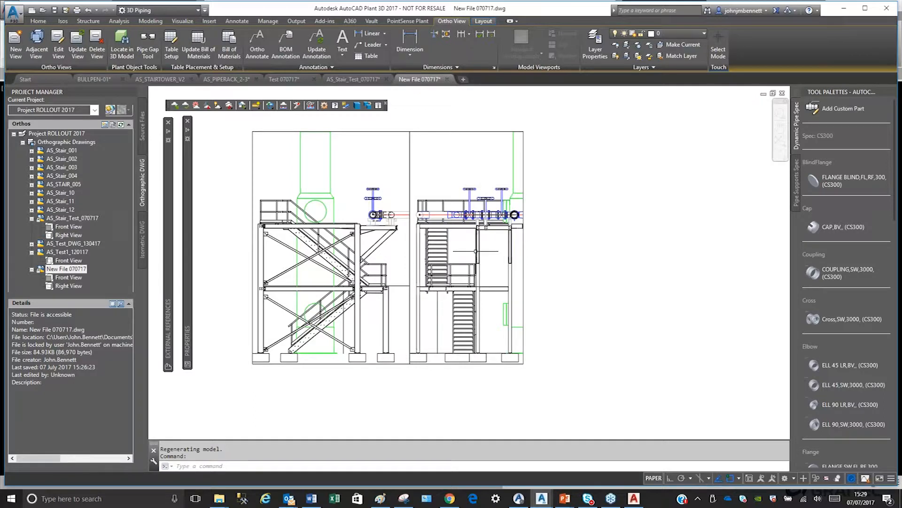
scroll(307, 268, down, 2)
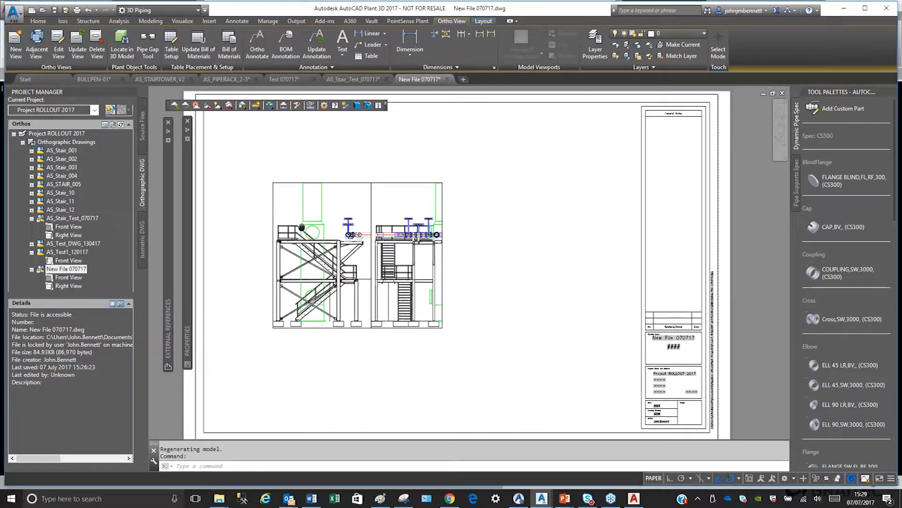
- Check the project's Plant 3D Models folder in File Explorer and return to the orthographic drawing
click(218, 499)
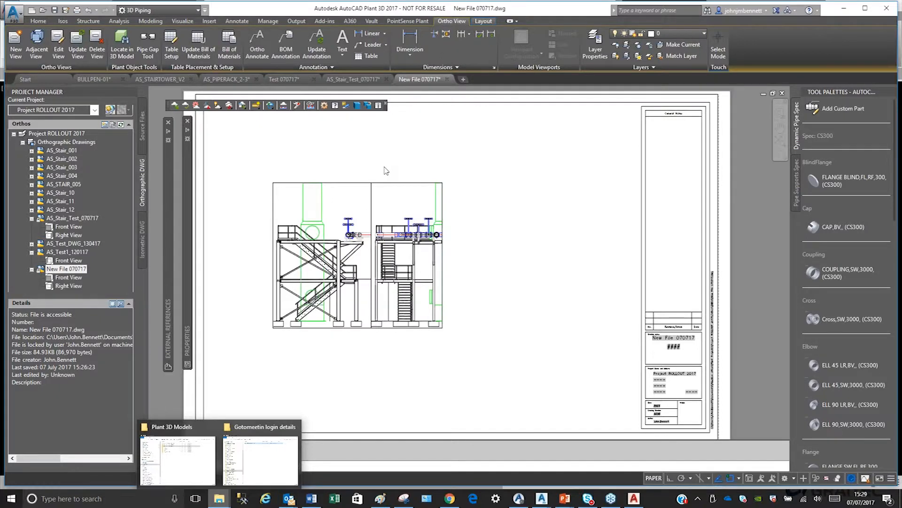
click(178, 458)
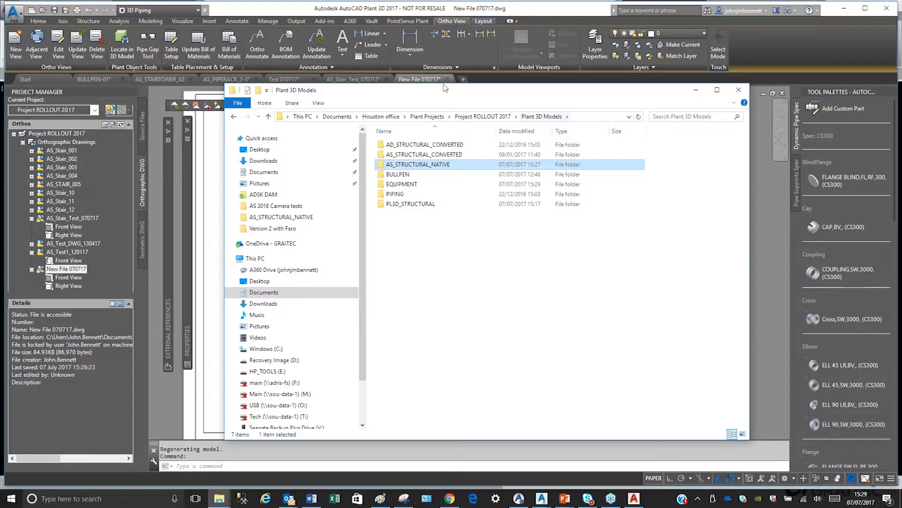
click(190, 80)
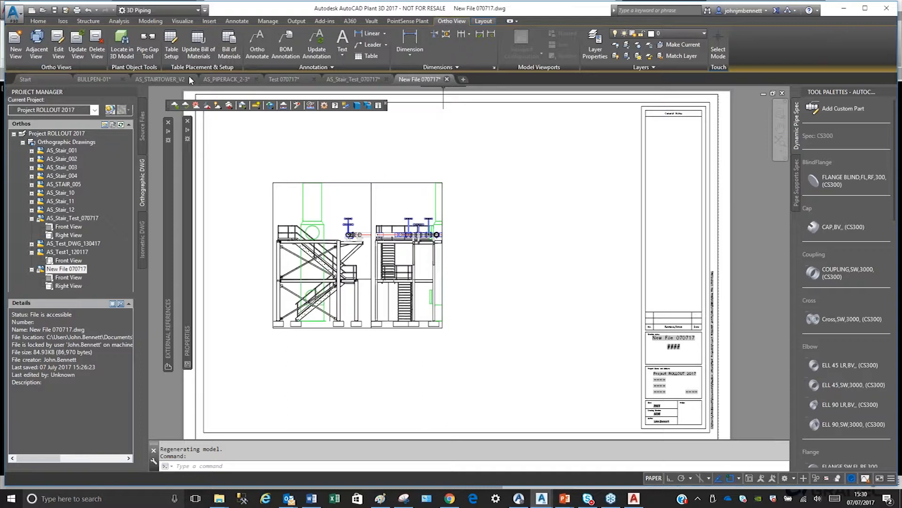
- Close the AS_STAIRTOWER_V2, AS_PIPERACK_2-3 and Test 070717 drawings
click(188, 78)
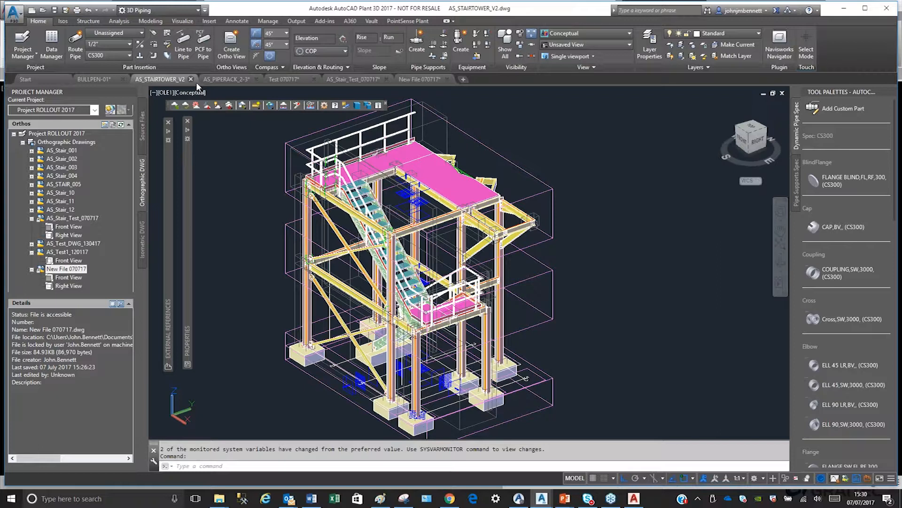
click(191, 79)
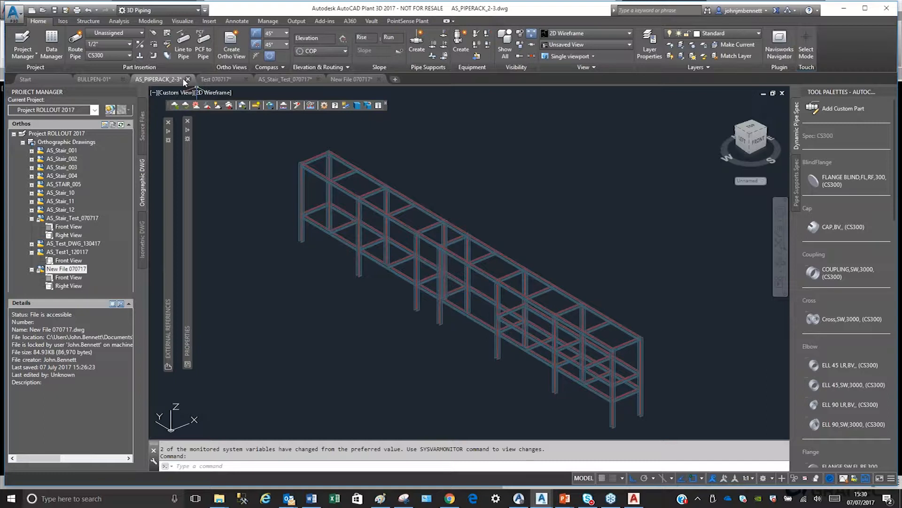
click(188, 79)
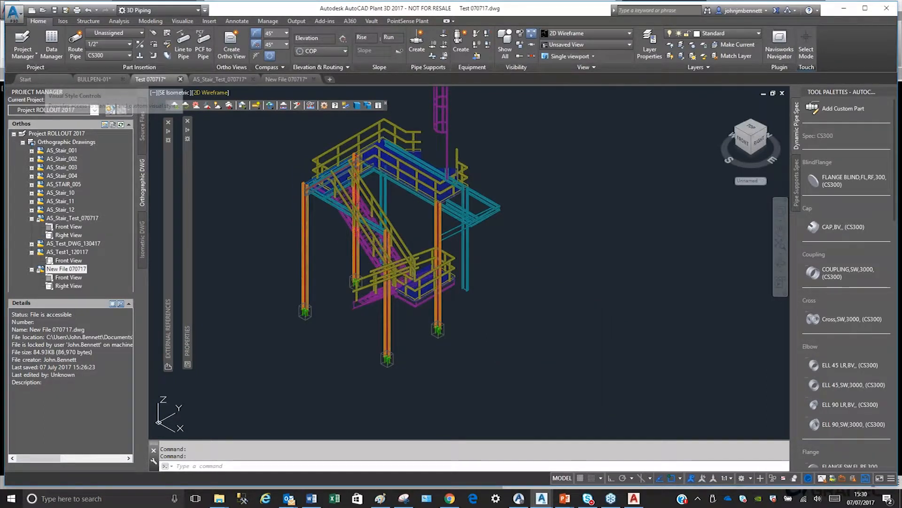
click(180, 79)
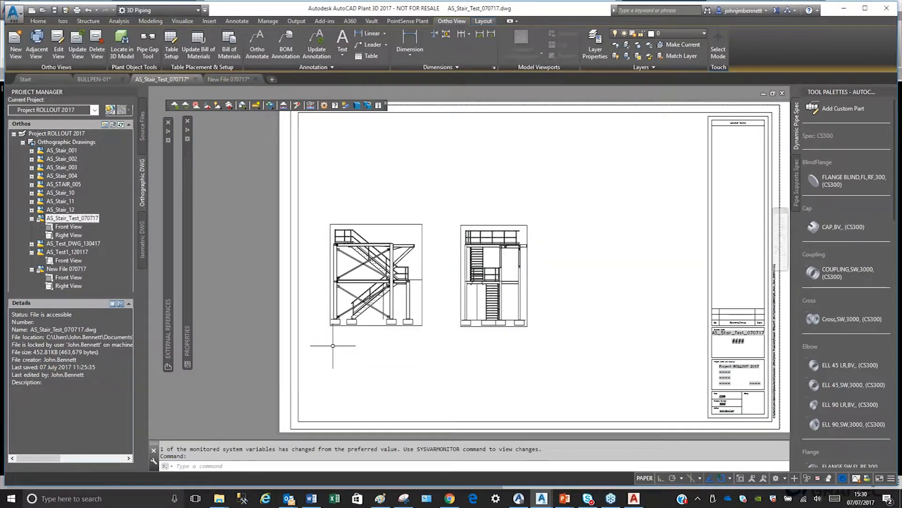
- Bring up the BULLPEN-01 plant layout, and switch to Drawing1 in Advance Steel
click(94, 79)
mouse_move(634, 498)
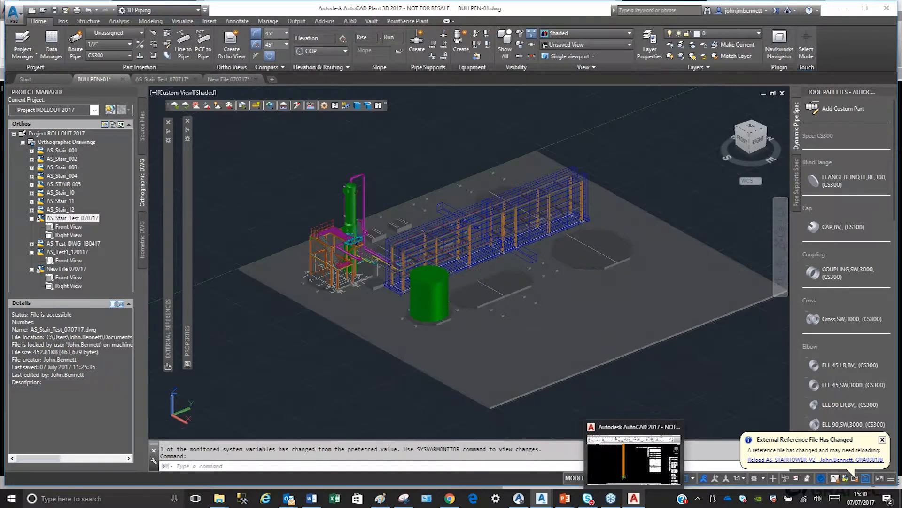
click(634, 459)
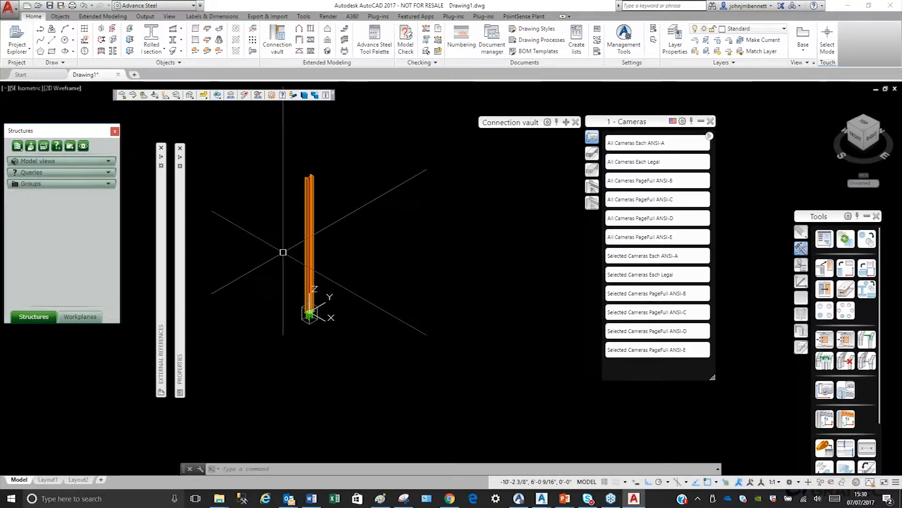
- Reopen the recent drawing AS_STAIRTOWER_V2 and bring the whole stair tower into view
click(8, 8)
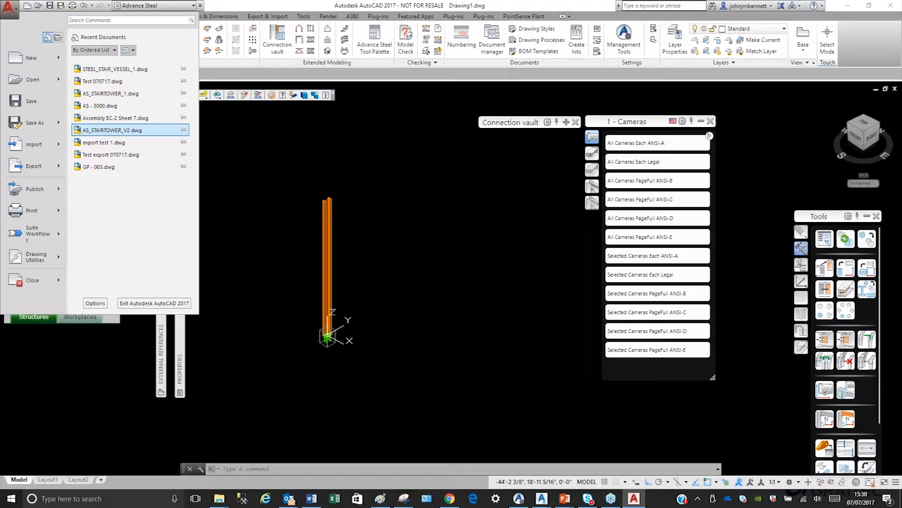
click(112, 130)
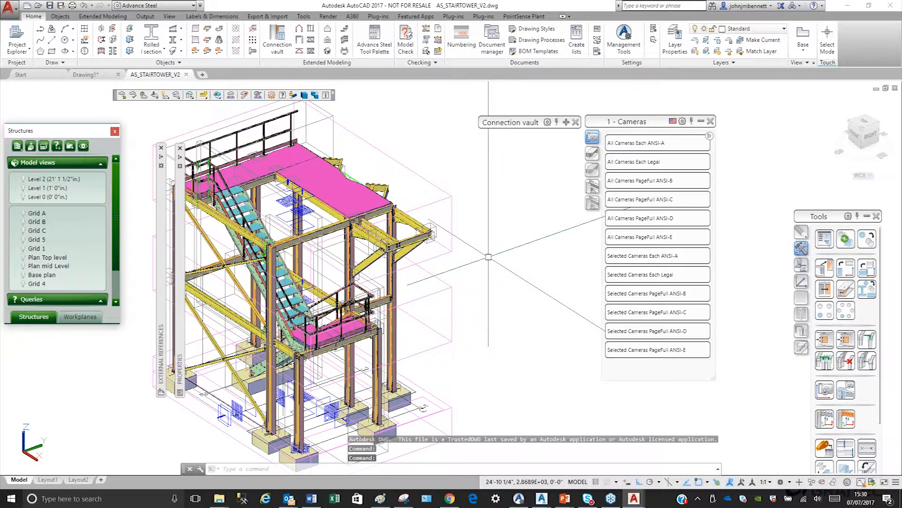
scroll(251, 245, down, 3)
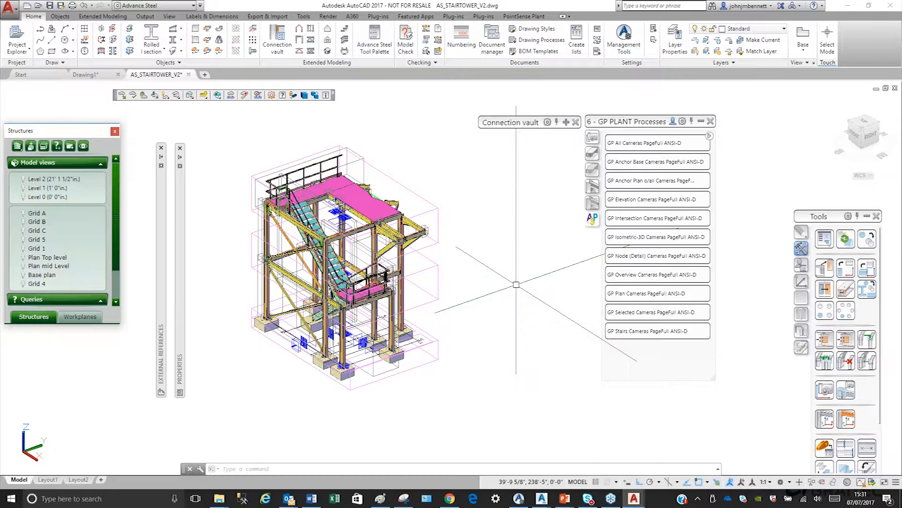
- Show the camera detail drawing for the Grid A elevation camera at the base of the stair tower
scroll(293, 347, up, 5)
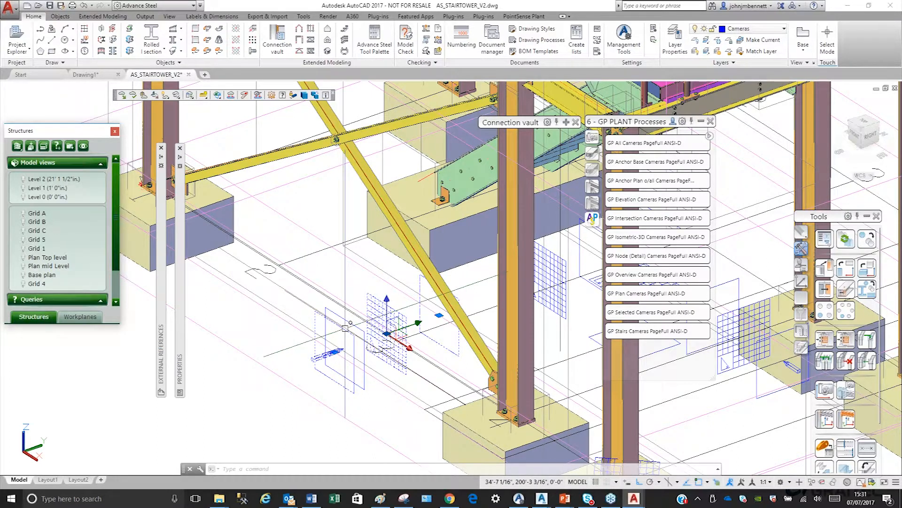
key(Escape)
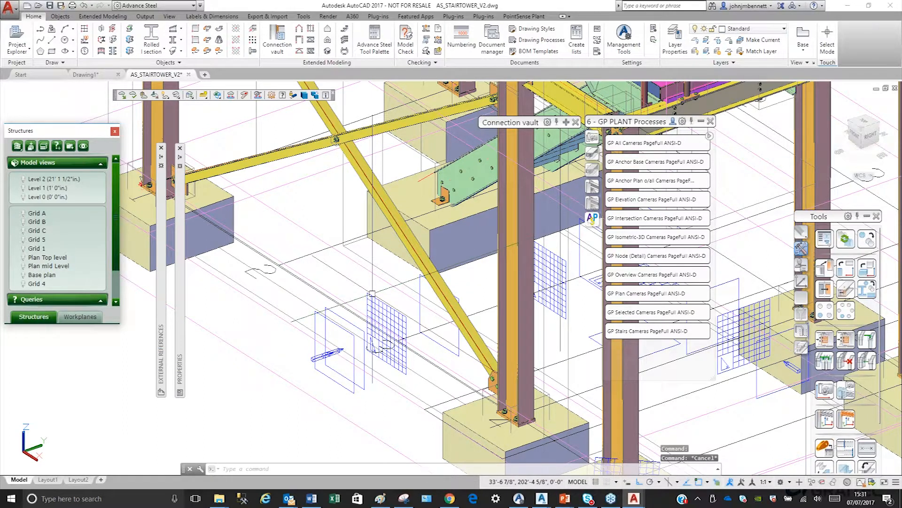
click(331, 352)
right_click(342, 379)
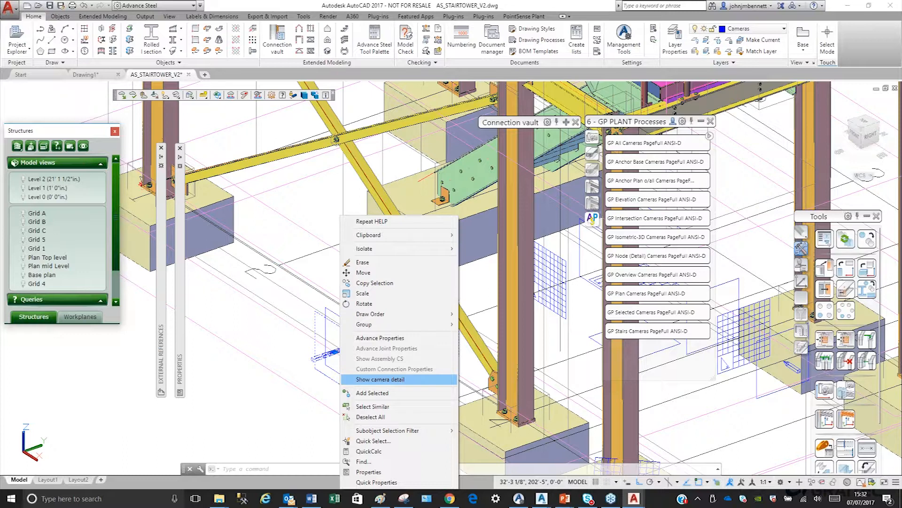
click(380, 379)
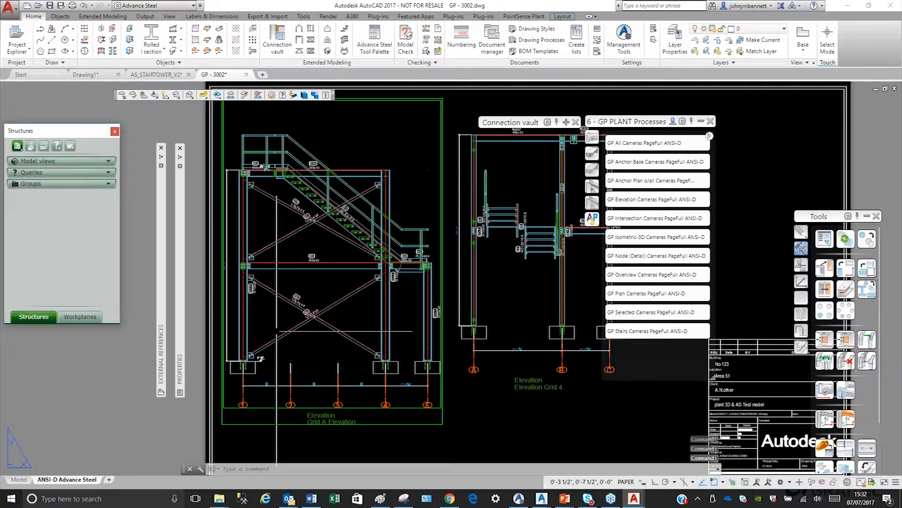
- Examine the Grid A Elevation in drawing GP - 3002, including its column bases, bracing labels and upper beam connections
scroll(263, 440, up, 4)
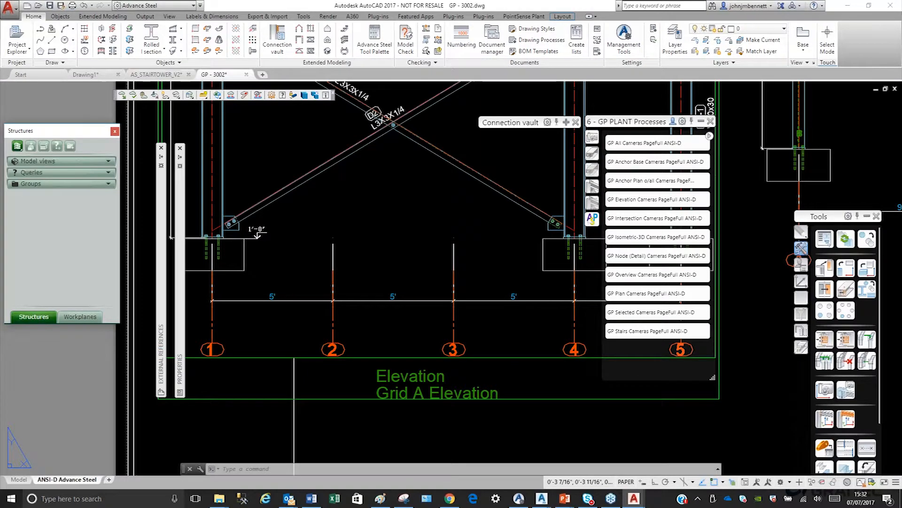
scroll(293, 370, down, 1)
middle_drag(293, 186, 353, 276)
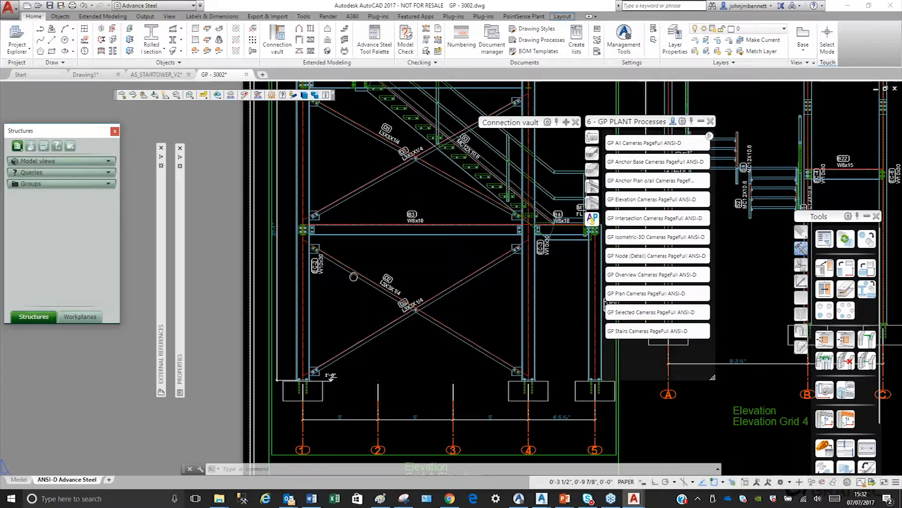
middle_drag(354, 277, 323, 406)
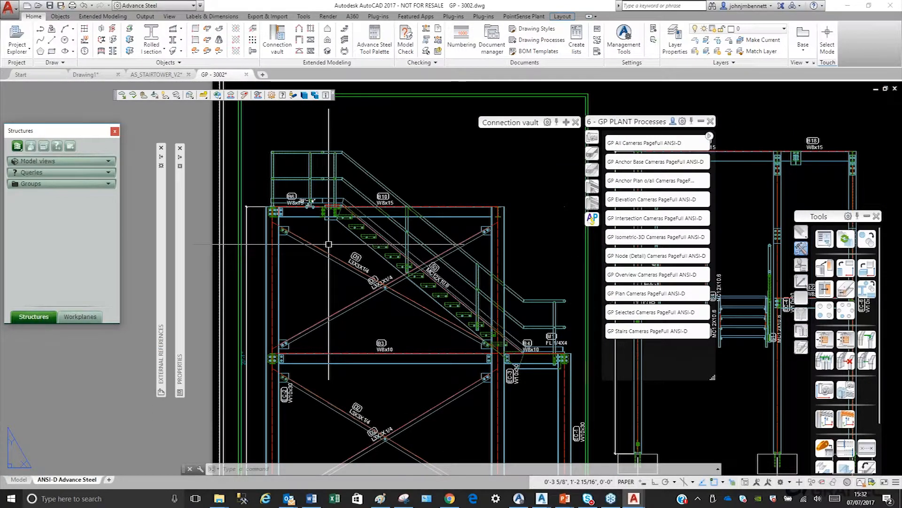
scroll(328, 243, up, 4)
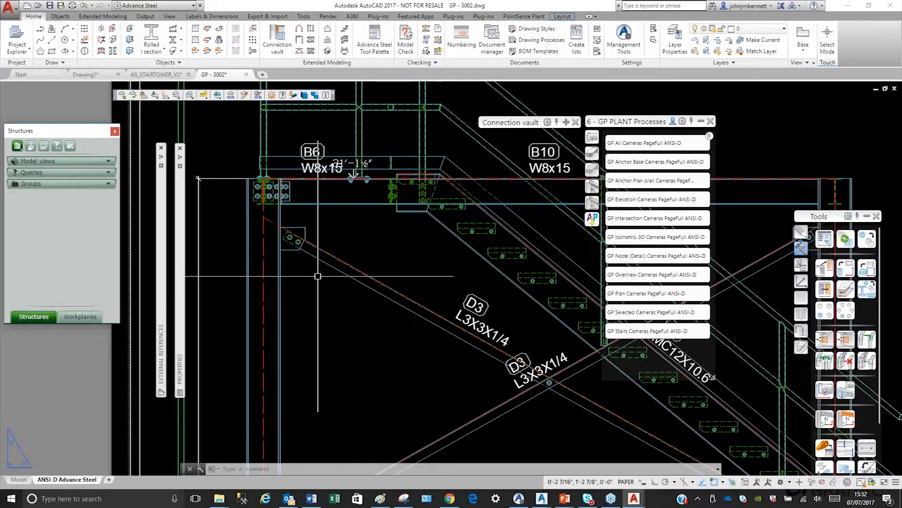
scroll(318, 276, down, 3)
middle_drag(332, 282, 322, 227)
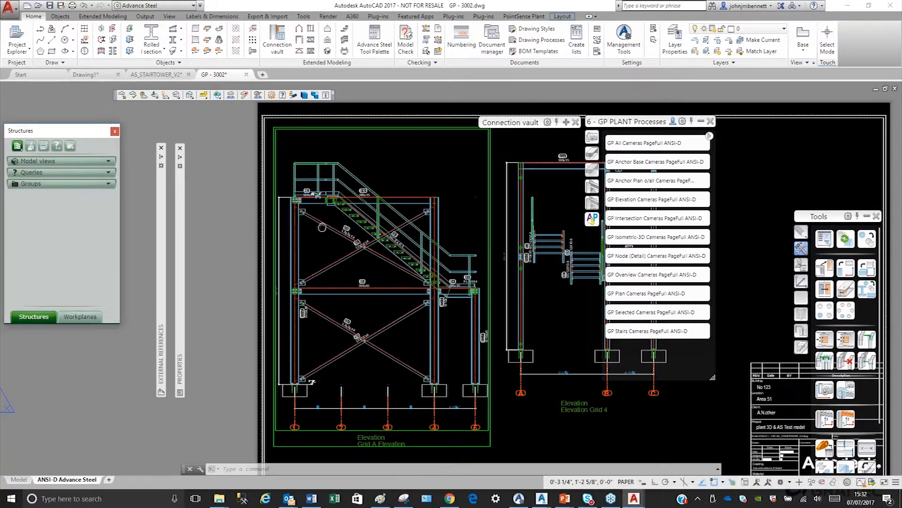
- Return to the AS_STAIRTOWER_V2 model and preview drawings GP - 3002, GP - 3004 and GP - 3005 in the Document Manager
click(156, 74)
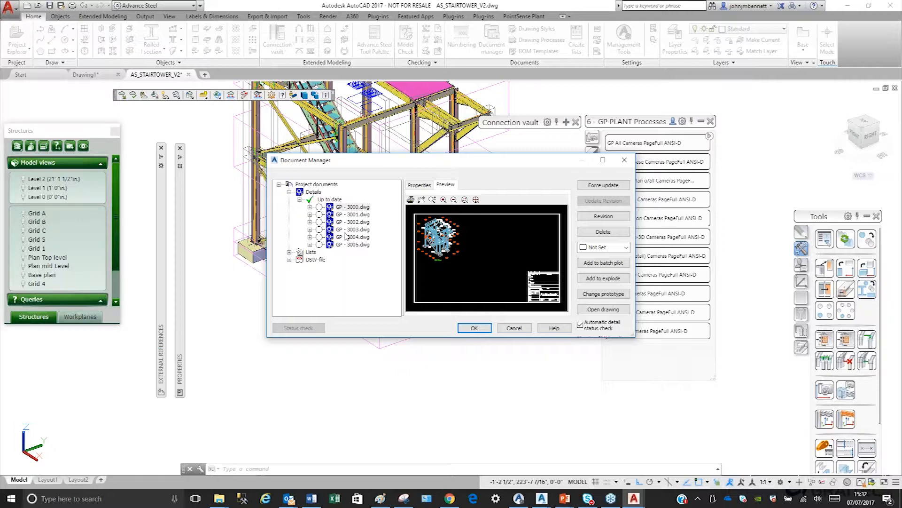
click(346, 222)
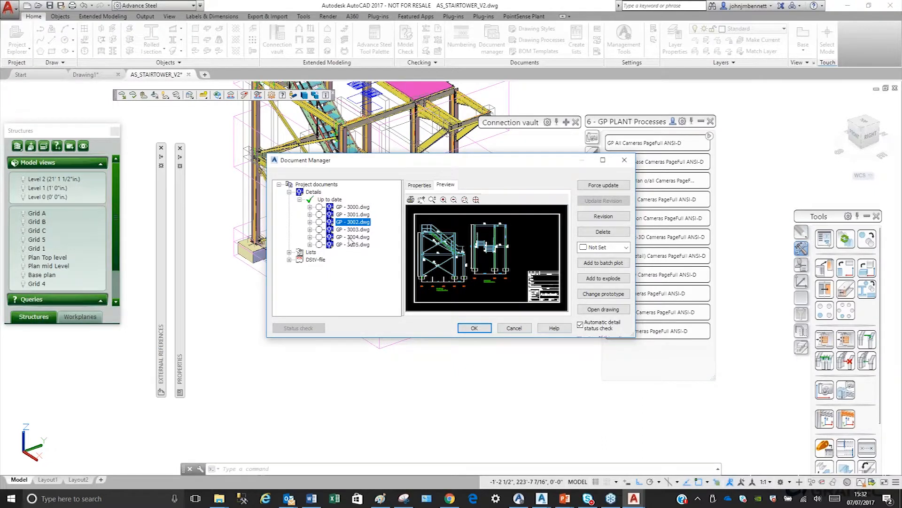
click(350, 237)
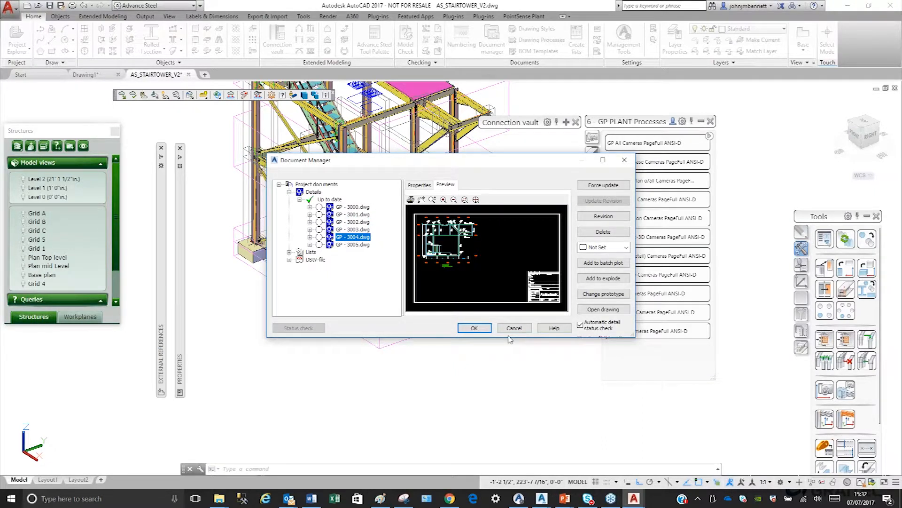
key(Down)
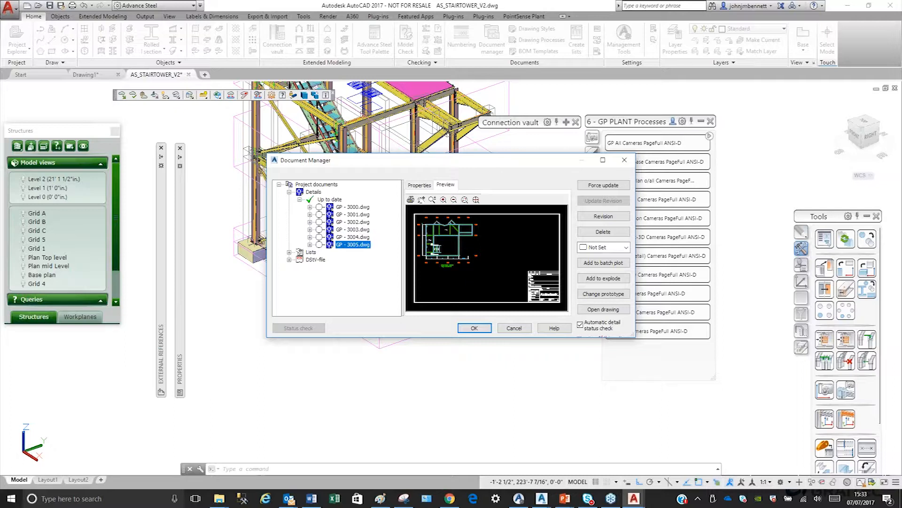
key(Return)
- Run the GP Plant process suite on the stair tower model to generate its camera drawings
middle_drag(239, 222, 259, 296)
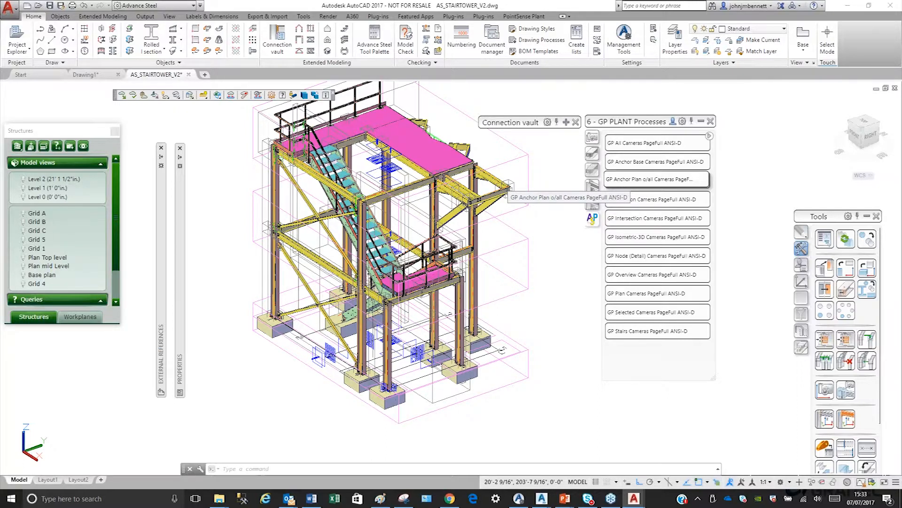
click(657, 179)
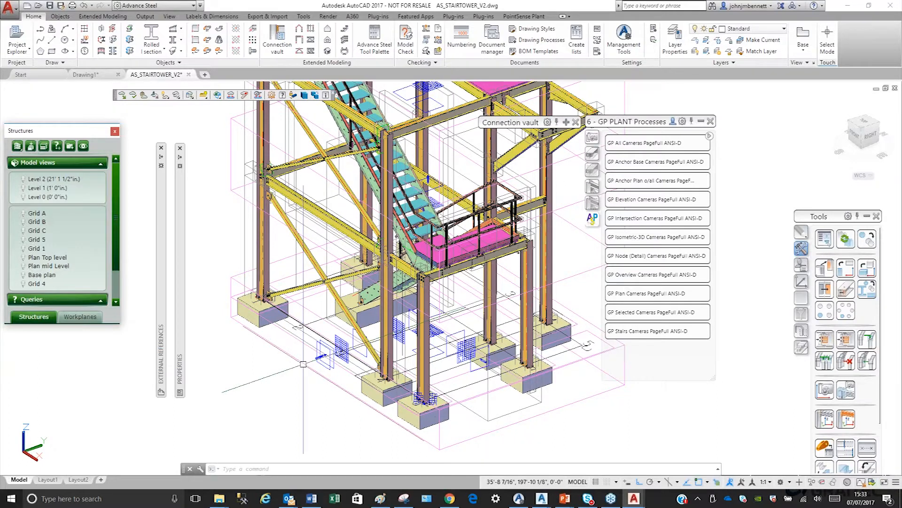
click(144, 16)
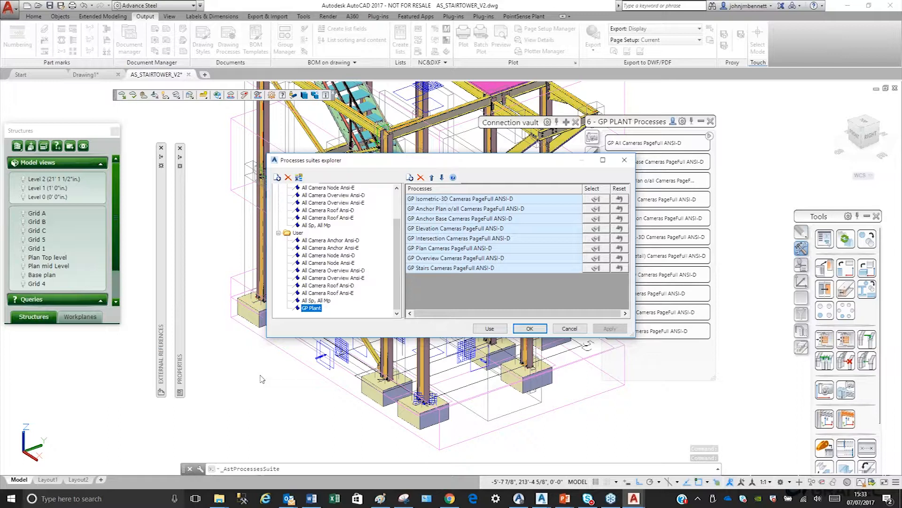
key(Return)
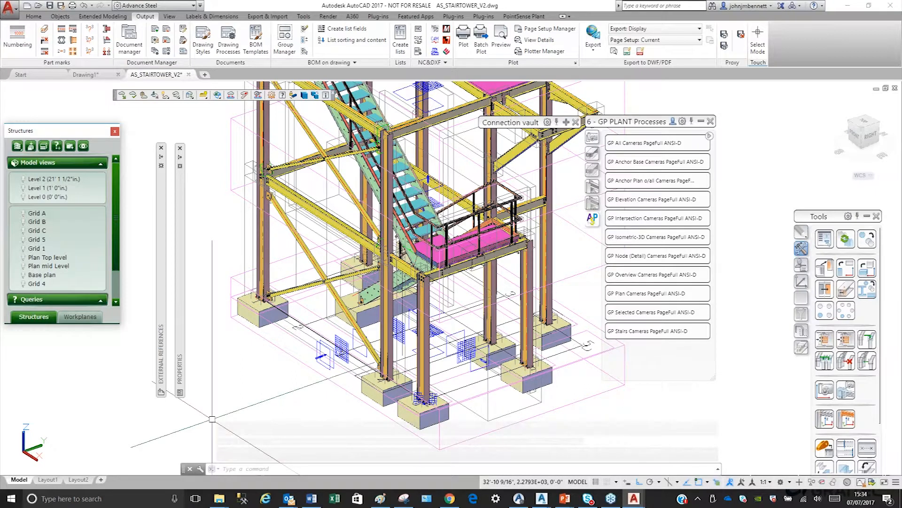
- Preview drawings GP - 3006 to GP - 3009 in the Document Manager and open GP - 3010
key(F2)
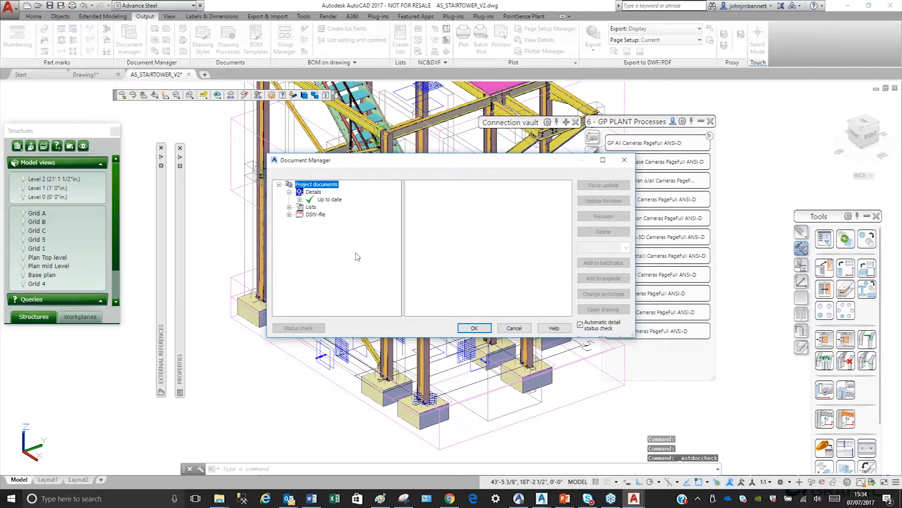
click(352, 252)
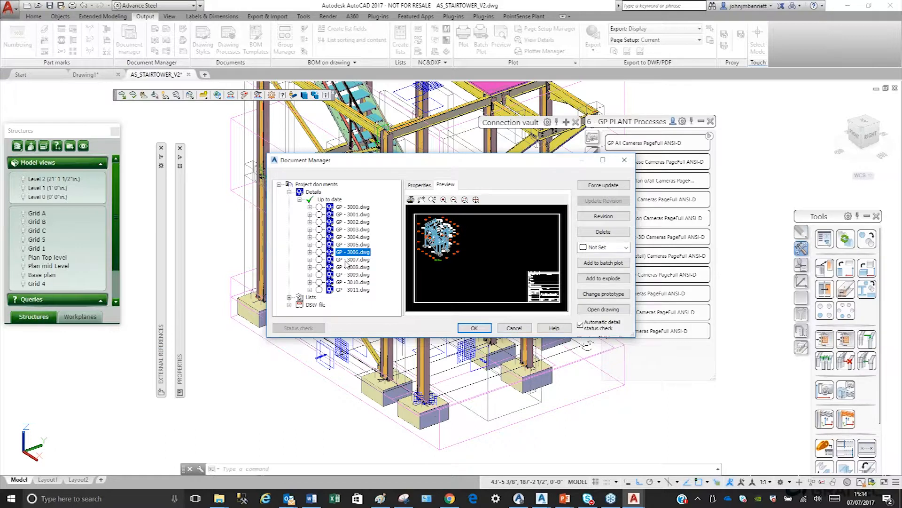
click(346, 261)
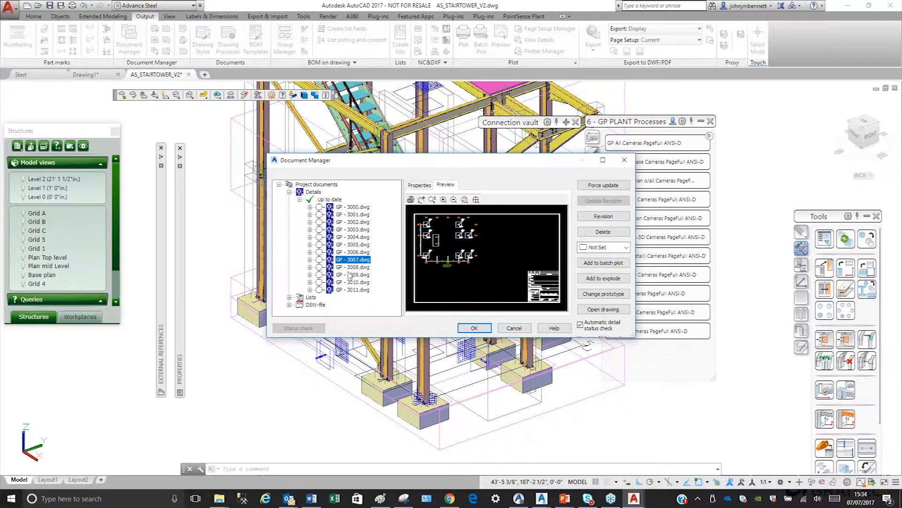
key(Down)
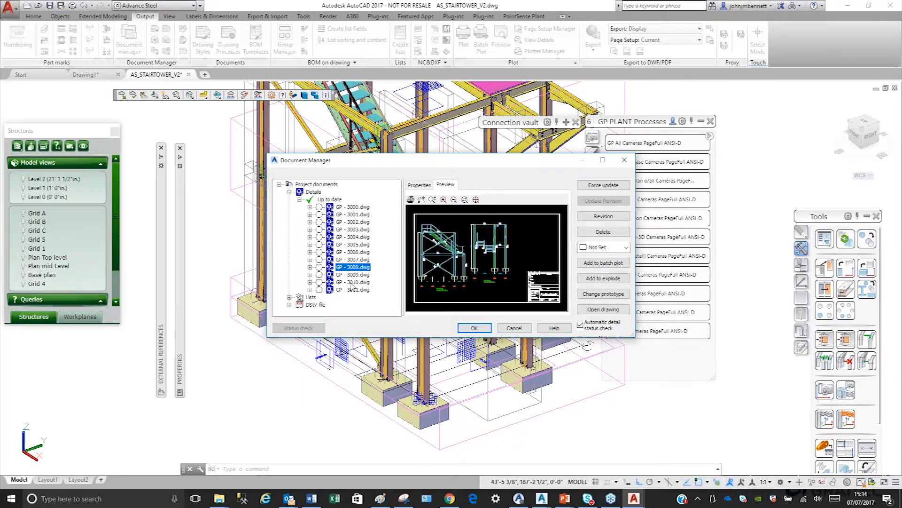
click(337, 277)
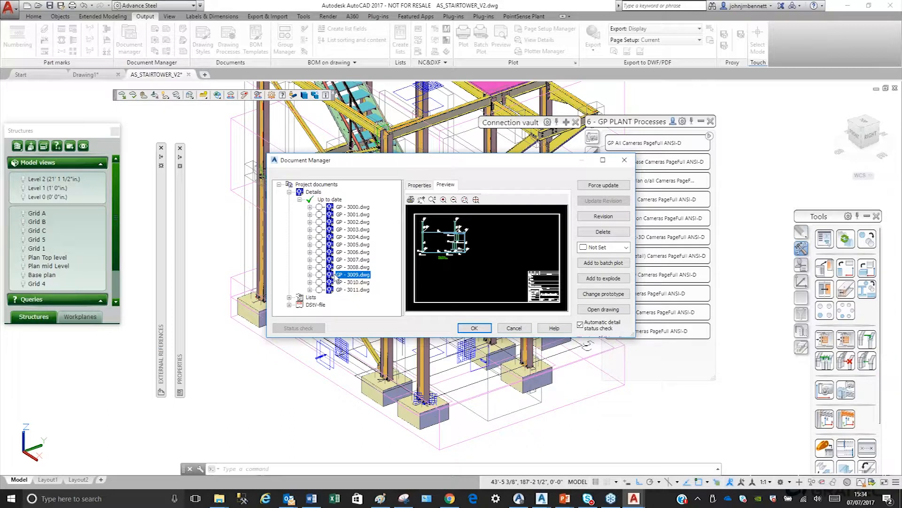
click(336, 283)
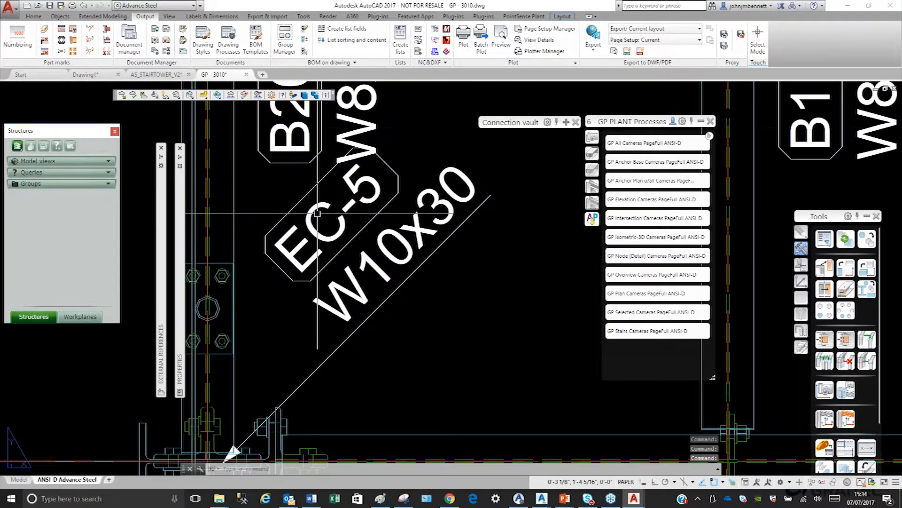
- Examine the bolted connections around column EC-5 on grid B in the GP - 3010 plan
scroll(318, 213, down, 3)
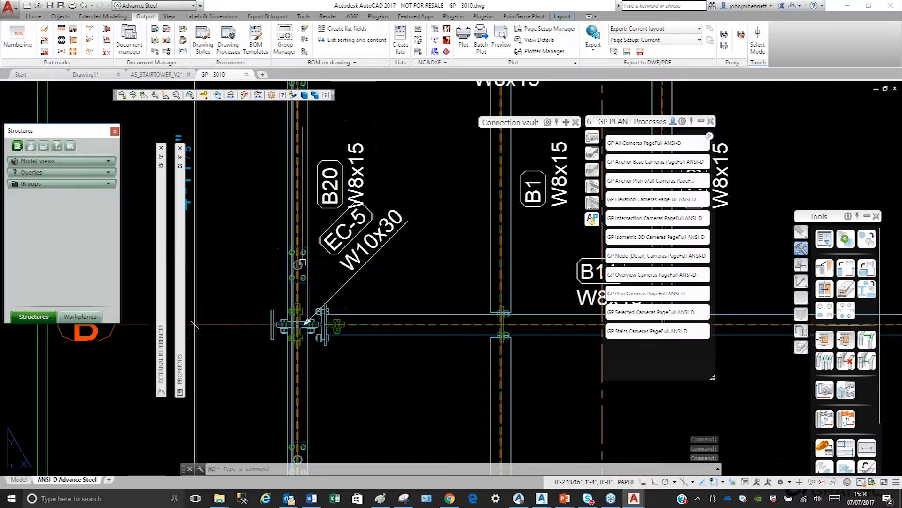
scroll(326, 324, up, 5)
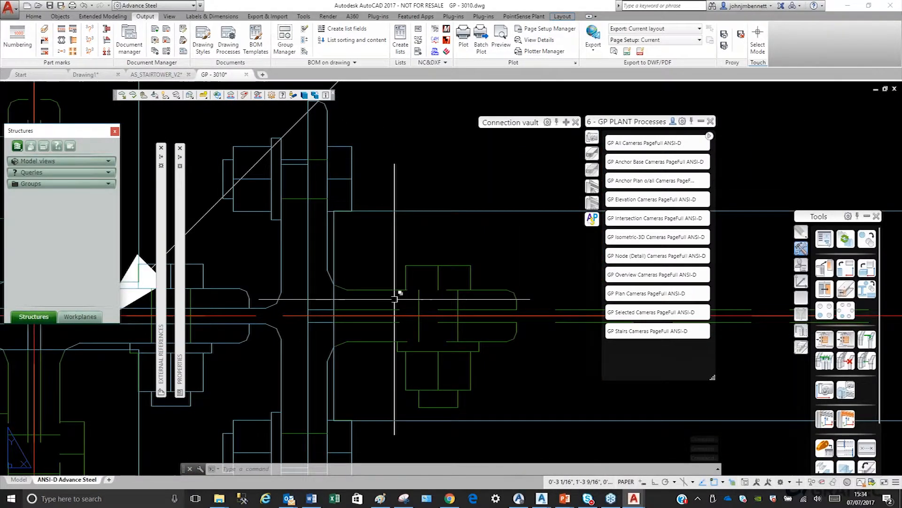
scroll(394, 297, down, 1)
scroll(326, 329, down, 4)
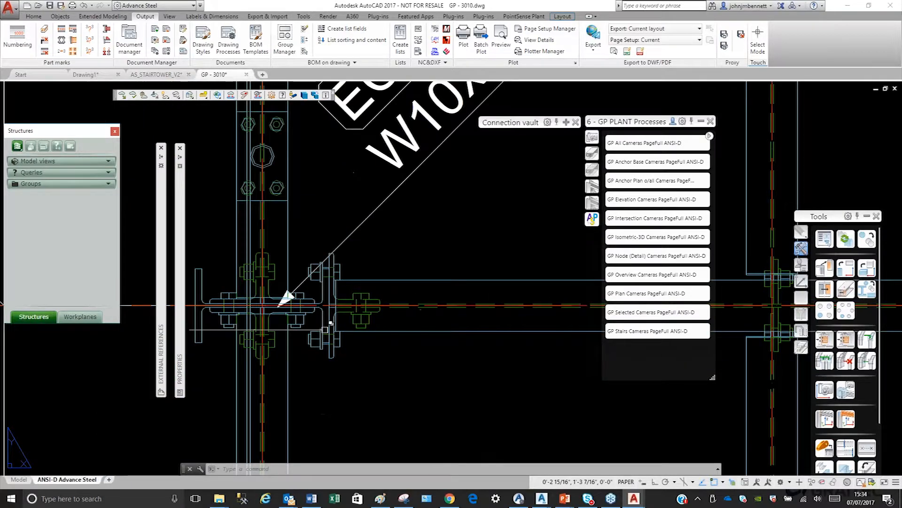
scroll(331, 323, down, 1)
middle_drag(350, 355, 282, 285)
scroll(320, 270, down, 4)
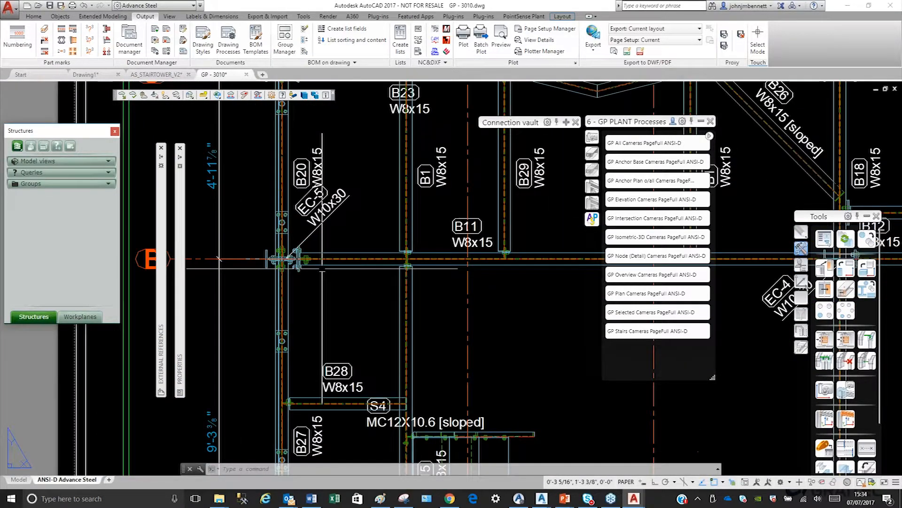
- Open the Advance properties of the B11 W8x15 beam label, examine its part mark and name tokens, and close them
middle_drag(464, 236, 415, 236)
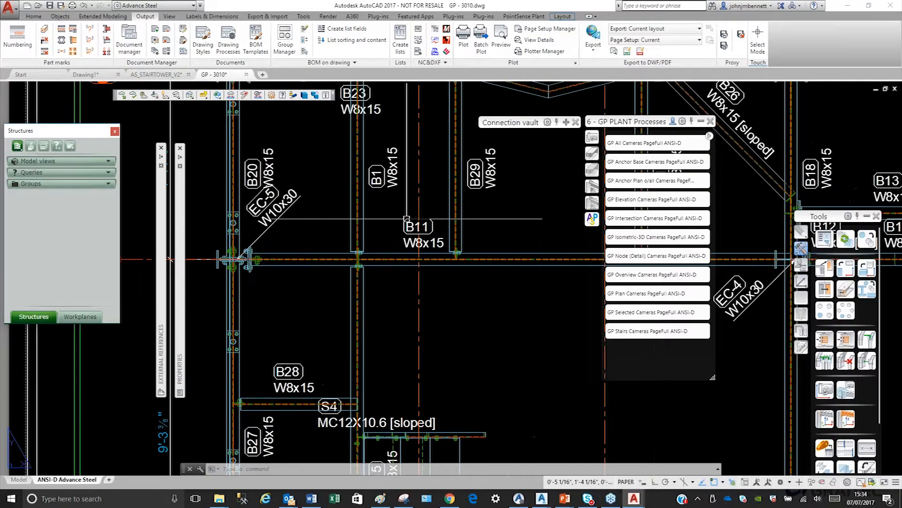
right_click(387, 215)
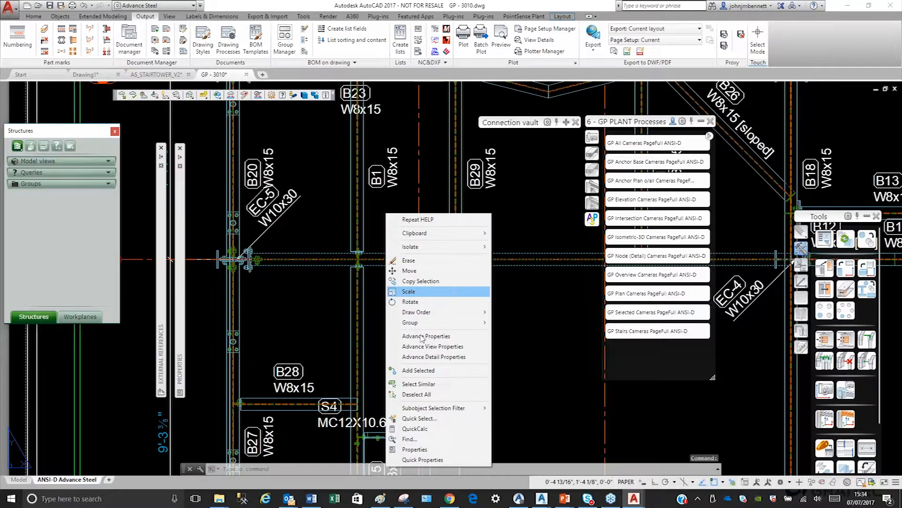
click(422, 335)
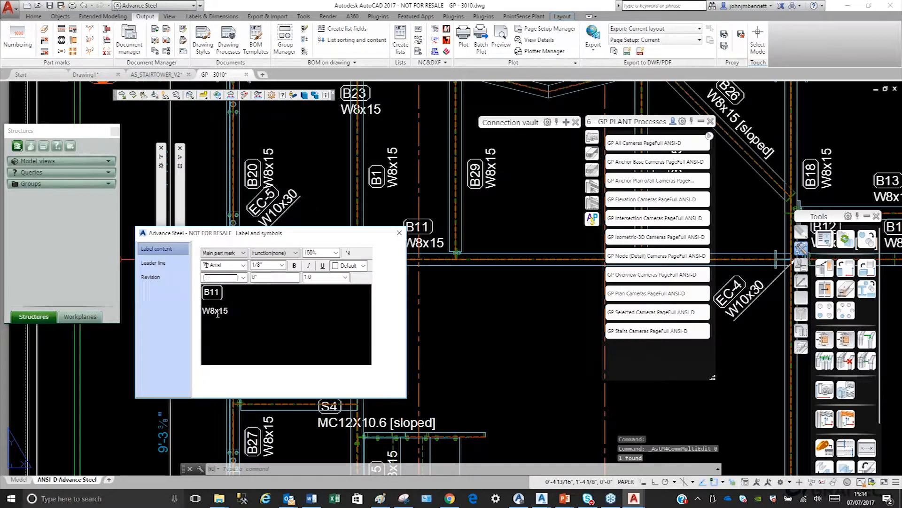
click(216, 311)
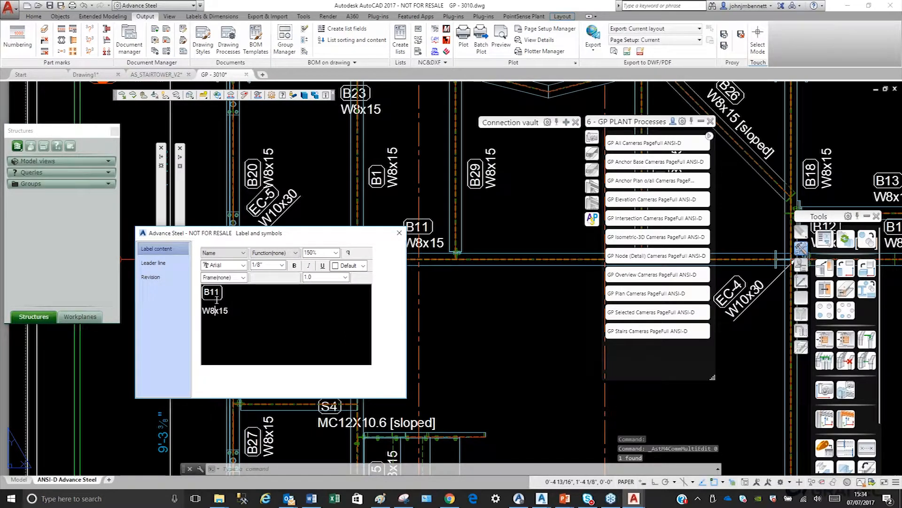
click(243, 296)
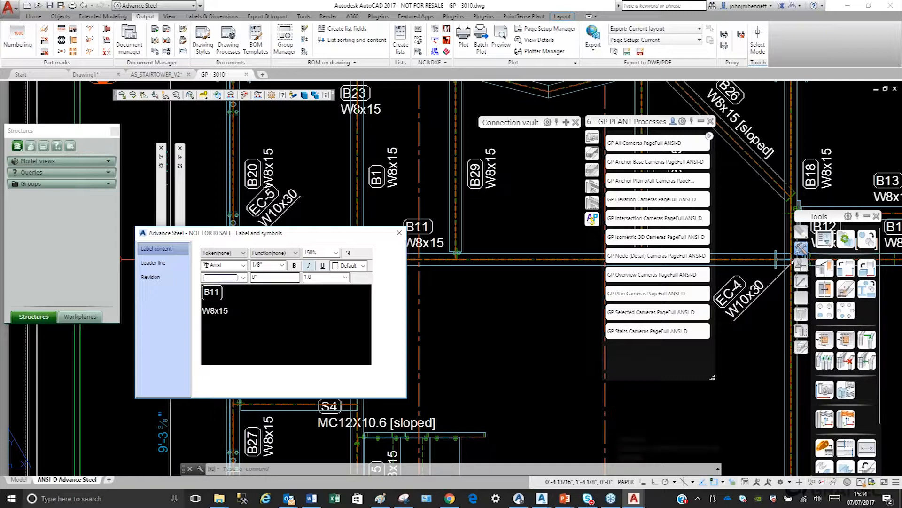
click(399, 232)
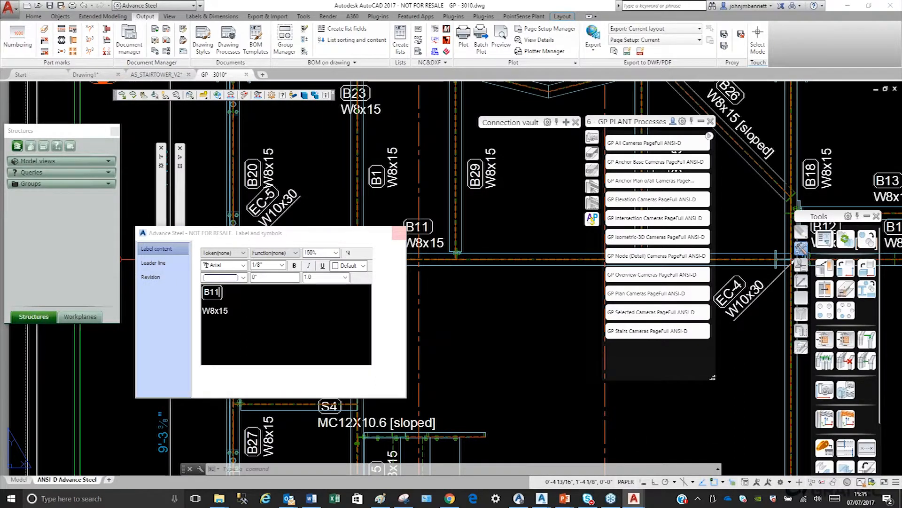
scroll(317, 266, down, 2)
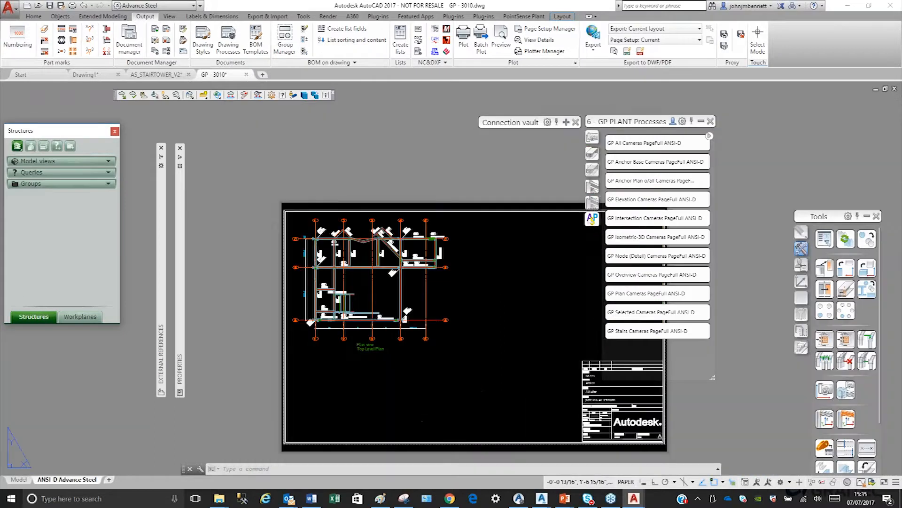
- Return to the AS_STAIRTOWER_V2 model and add a rolled I section test beam running outward from the top of the corner column
click(156, 74)
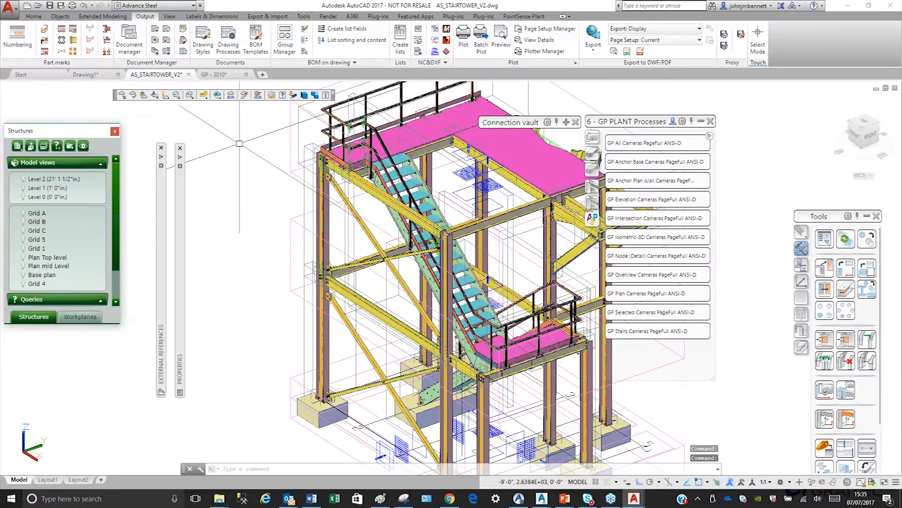
scroll(151, 38, up, 3)
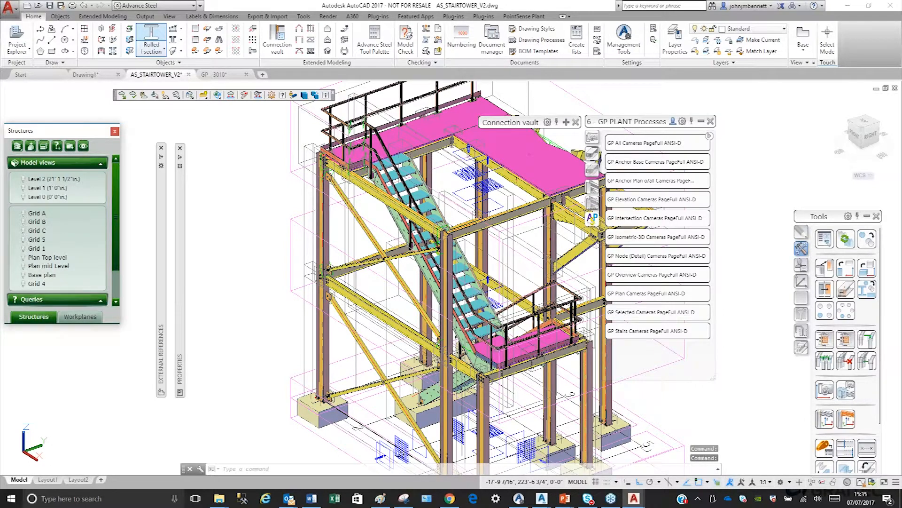
click(151, 40)
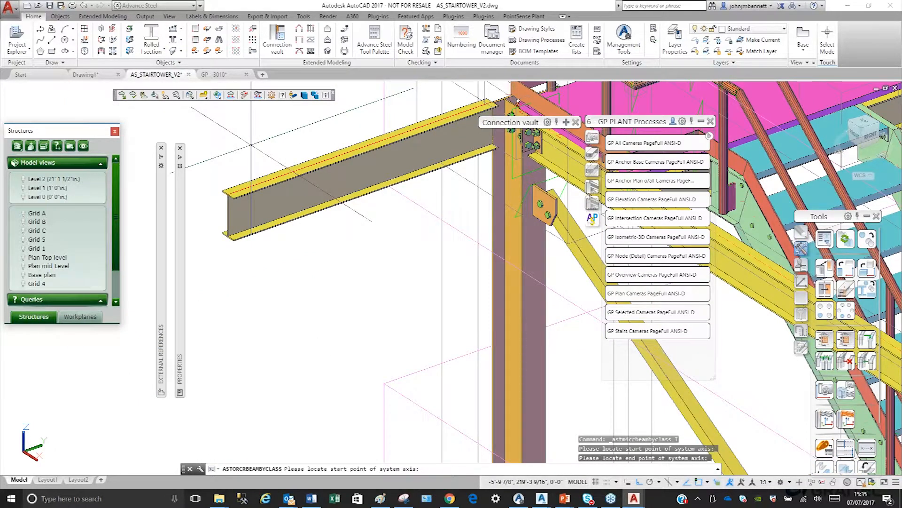
scroll(251, 144, down, 5)
middle_drag(260, 183, 271, 227)
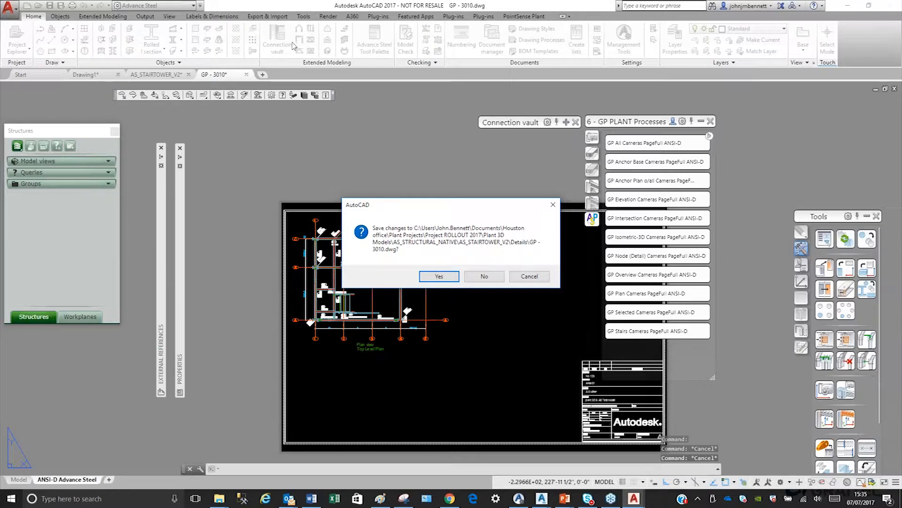
- Close drawing GP - 3010 without saving its changes and select the camera near the grid 2 line in the model
key(n)
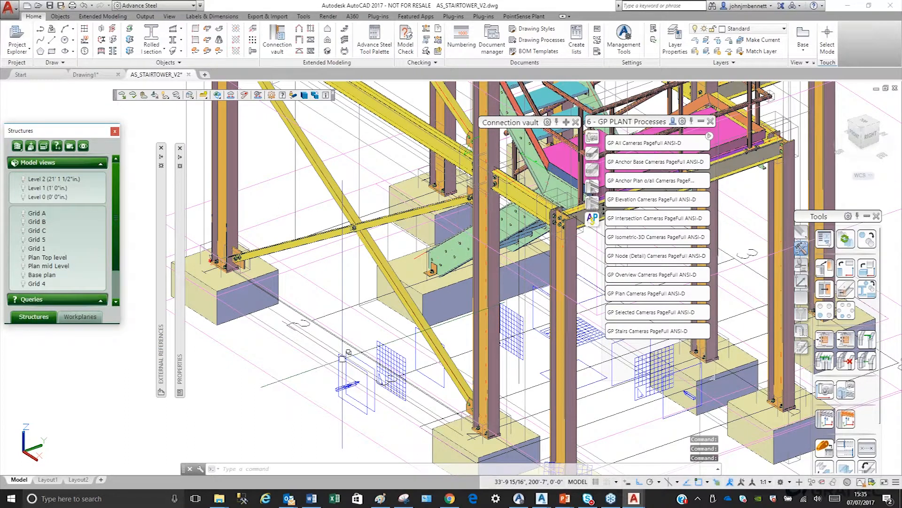
click(342, 359)
right_click(342, 358)
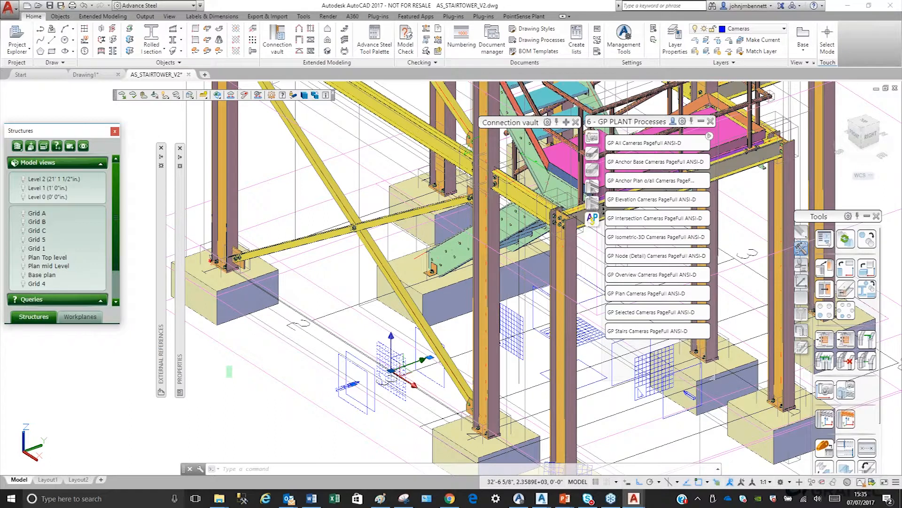
key(Escape)
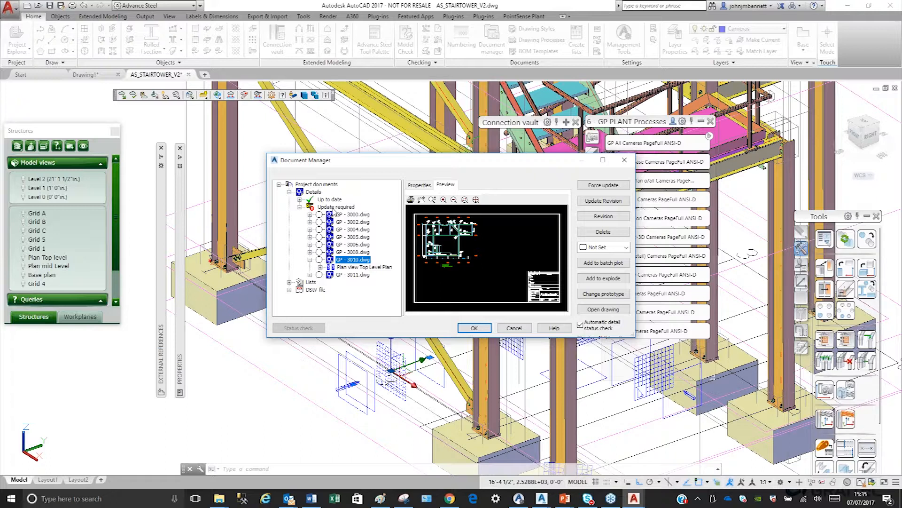
- Update all drawings requiring an update with the next available revision index and the description "test beam added"
click(593, 202)
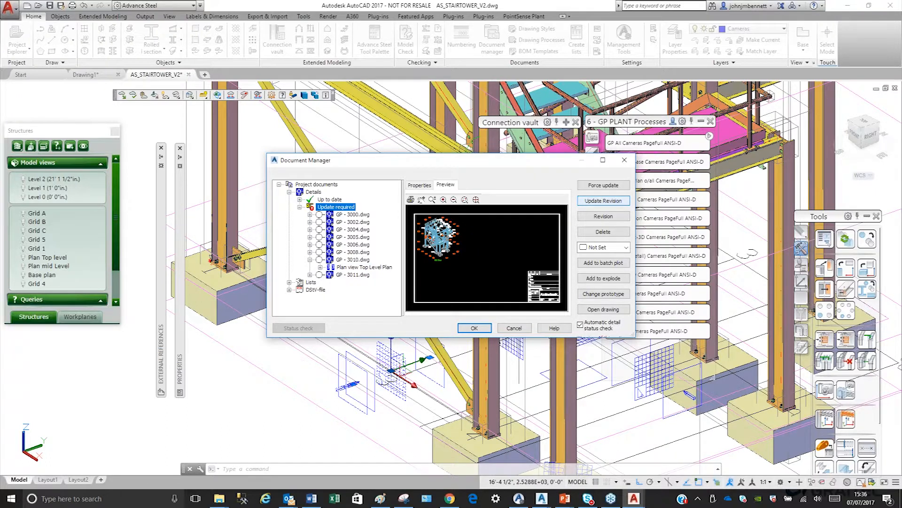
click(603, 200)
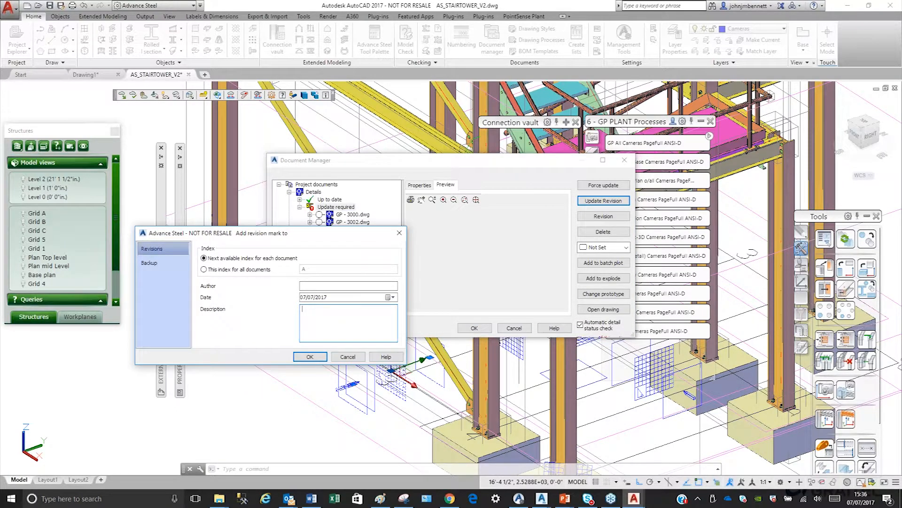
text(test beam added)
key(Return)
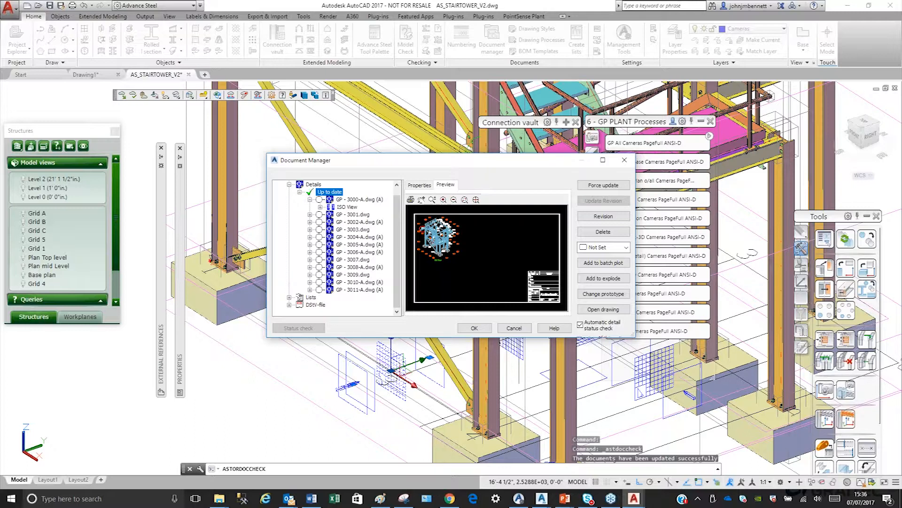
- Open the revised drawing GP - 3002-A and examine the revision cloud on the Grid A elevation
click(359, 222)
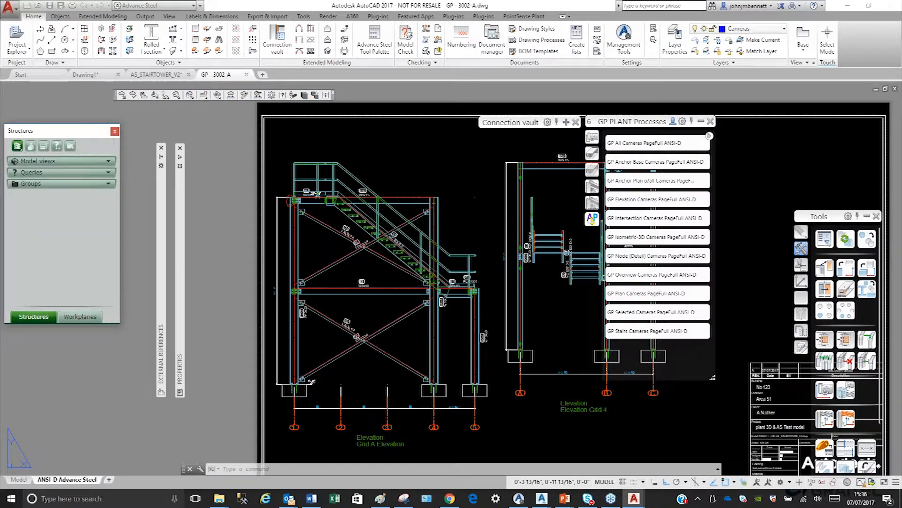
scroll(288, 201, up, 8)
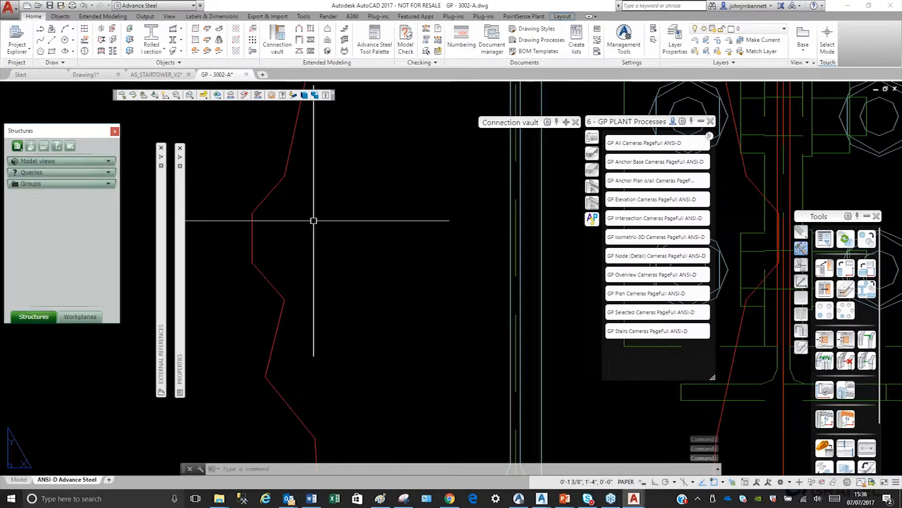
scroll(381, 278, down, 10)
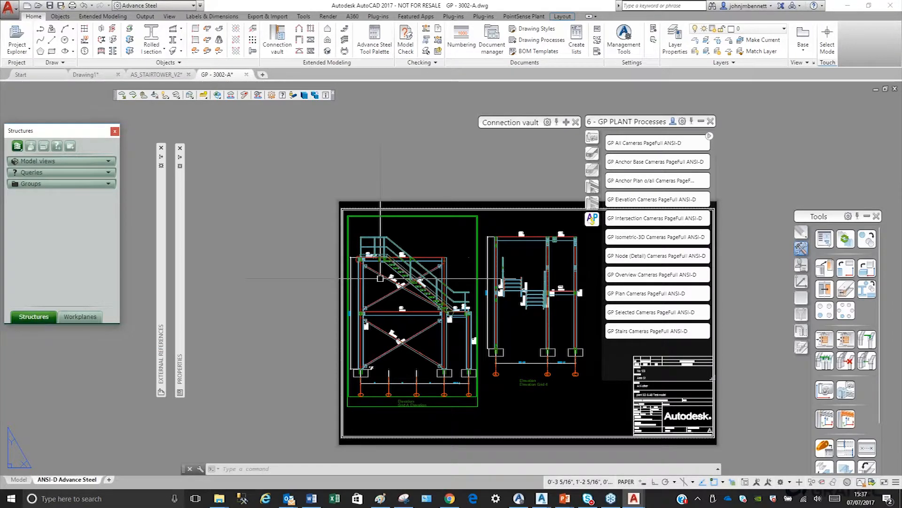
- Examine the revision table and drawing number revision mark in the GP - 3002-A title block, and close the drawing
scroll(652, 380, up, 10)
middle_drag(652, 380, 378, 267)
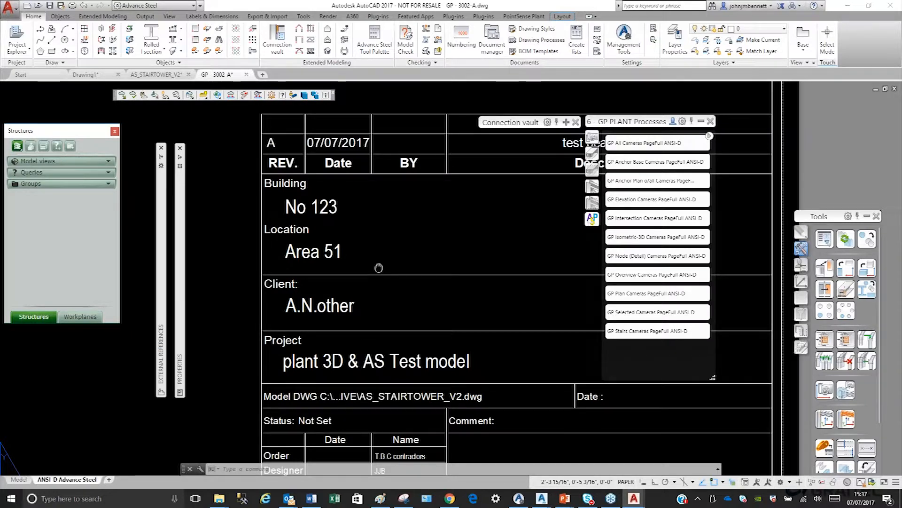
middle_drag(379, 267, 398, 378)
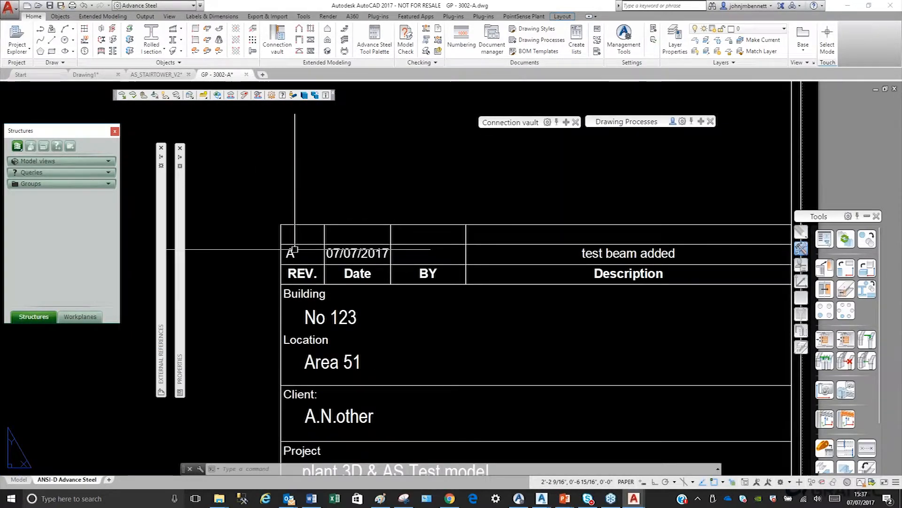
scroll(295, 249, down, 1)
middle_drag(295, 249, 275, 54)
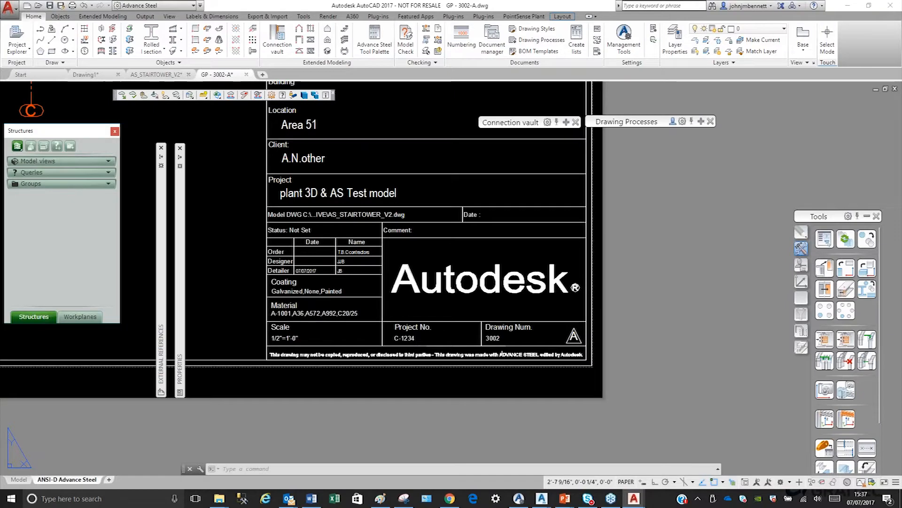
scroll(501, 353, up, 5)
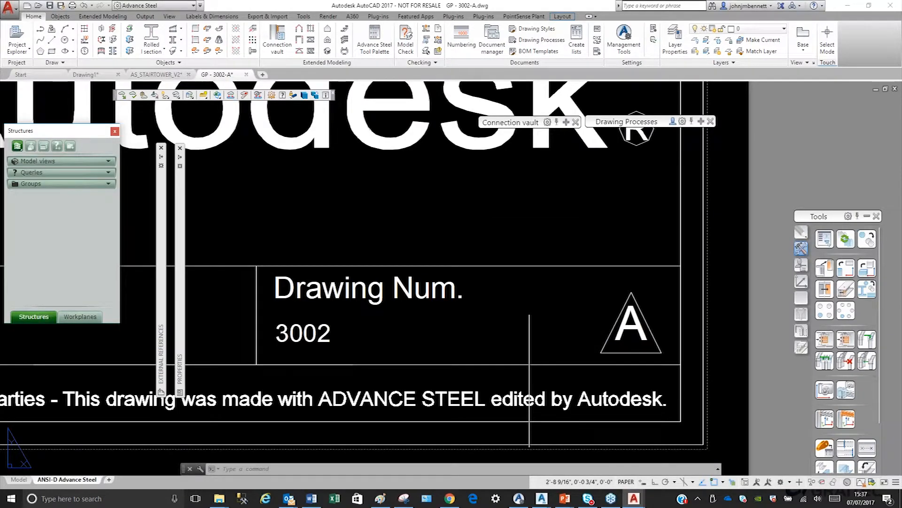
scroll(517, 365, down, 5)
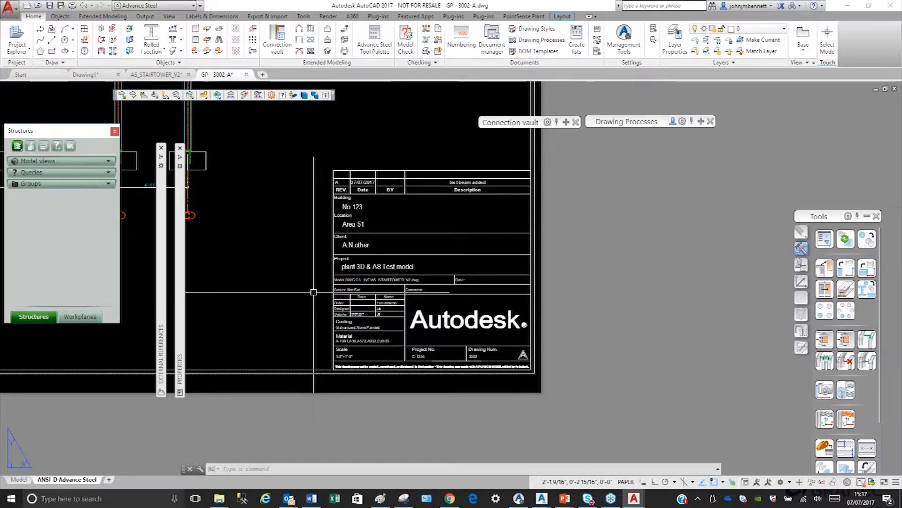
middle_drag(313, 292, 664, 358)
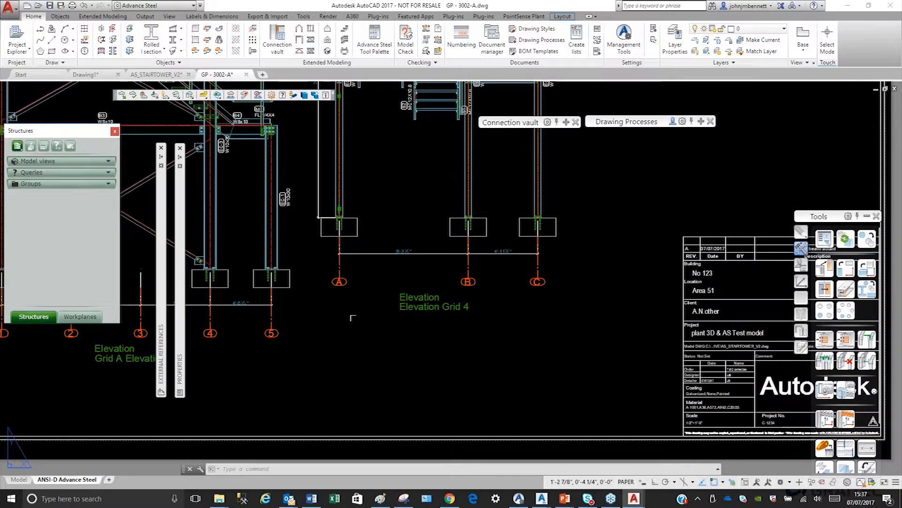
scroll(600, 401, down, 2)
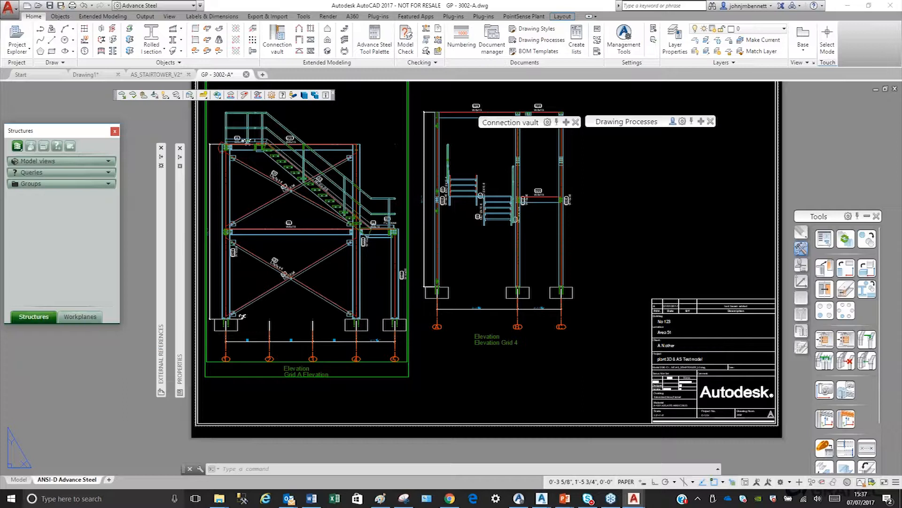
click(246, 75)
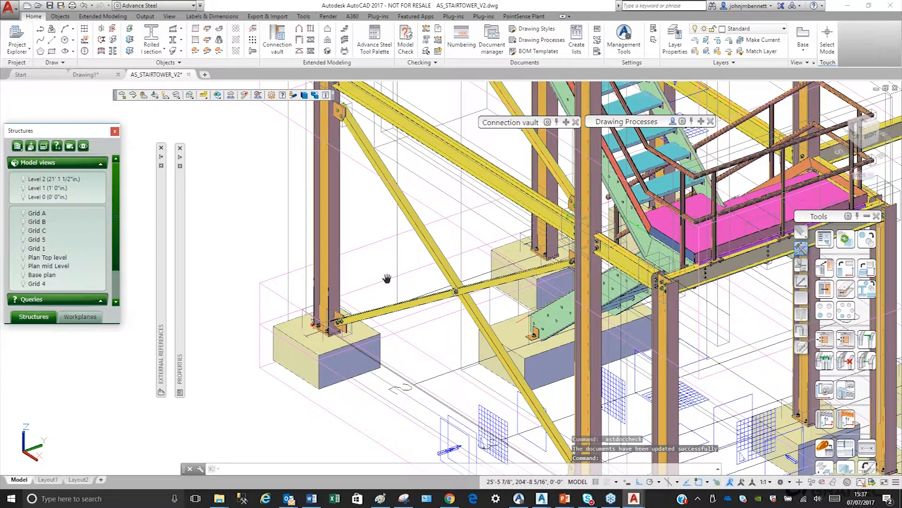
- Run a selected assemblies drawing process on the corner column, using drawing number 1, increment 1 and ascending arrangement by position
click(592, 191)
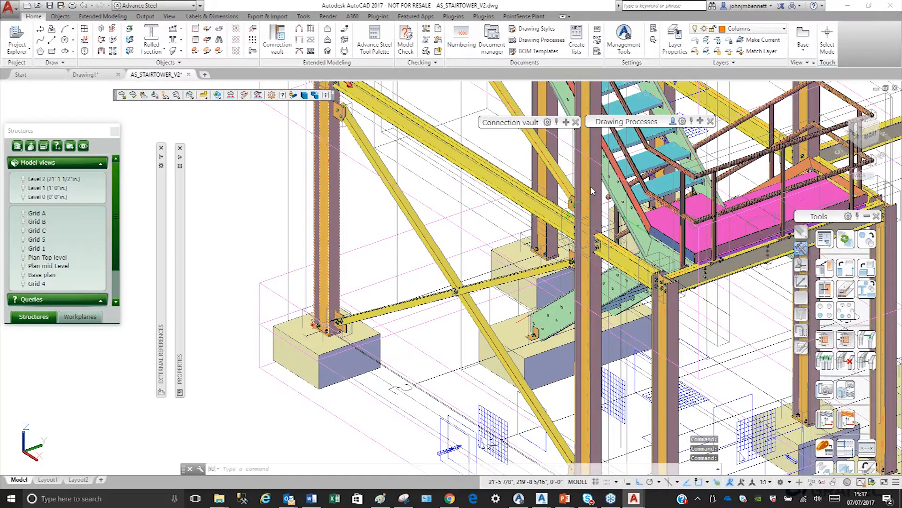
mouse_move(592, 191)
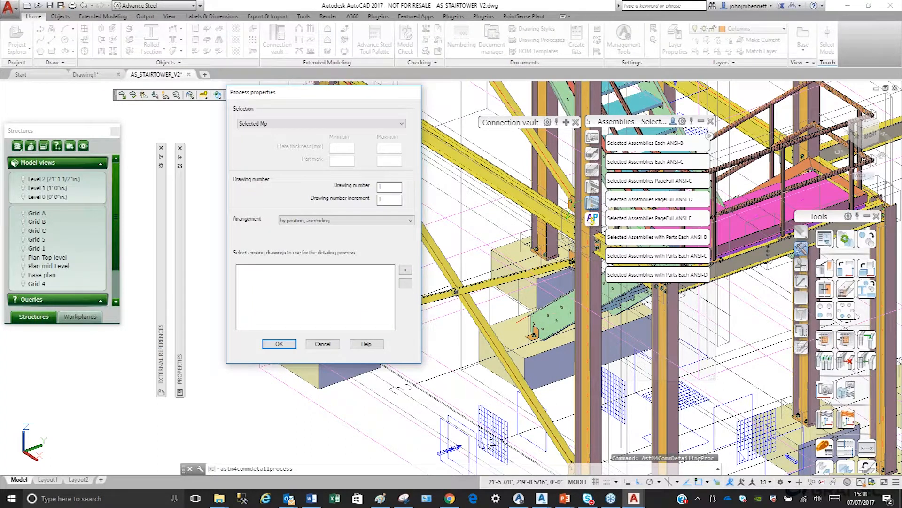
key(Return)
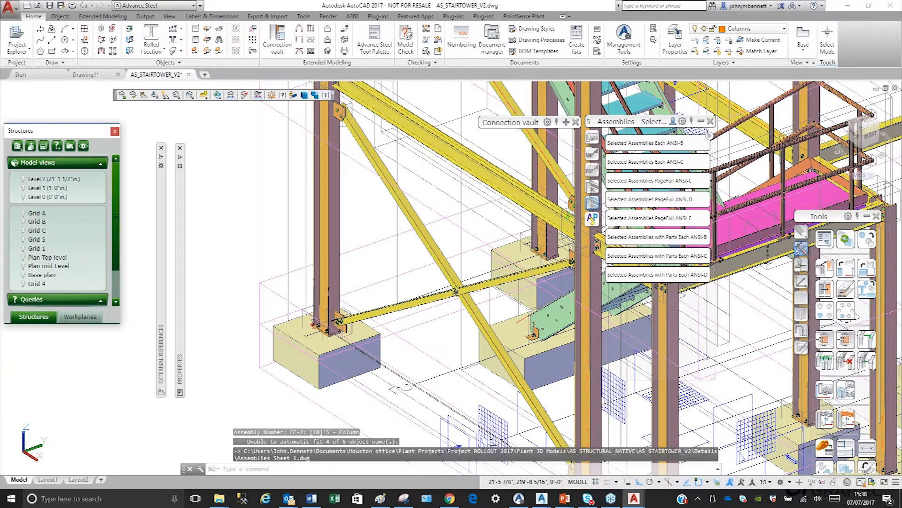
- Show the column's assembly detail, review the views on Assemblies Sheet 1 and return to the stair tower model
right_click(269, 305)
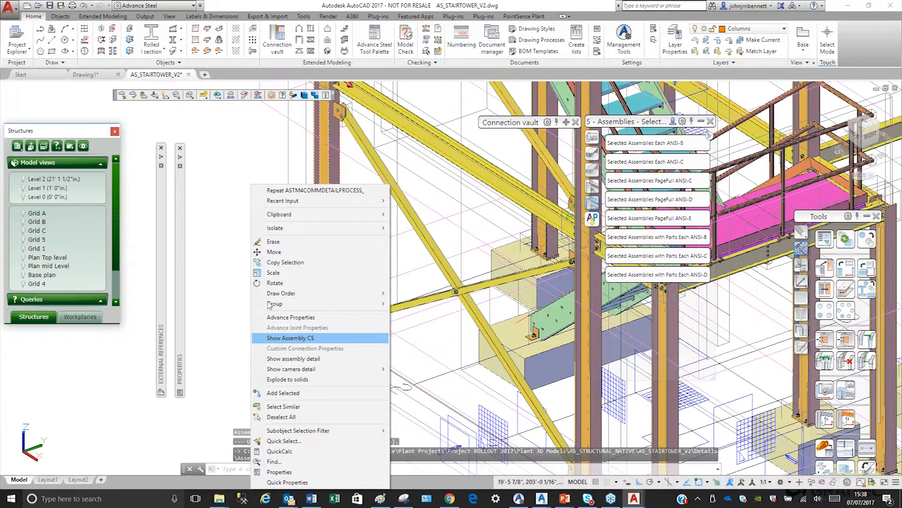
click(293, 358)
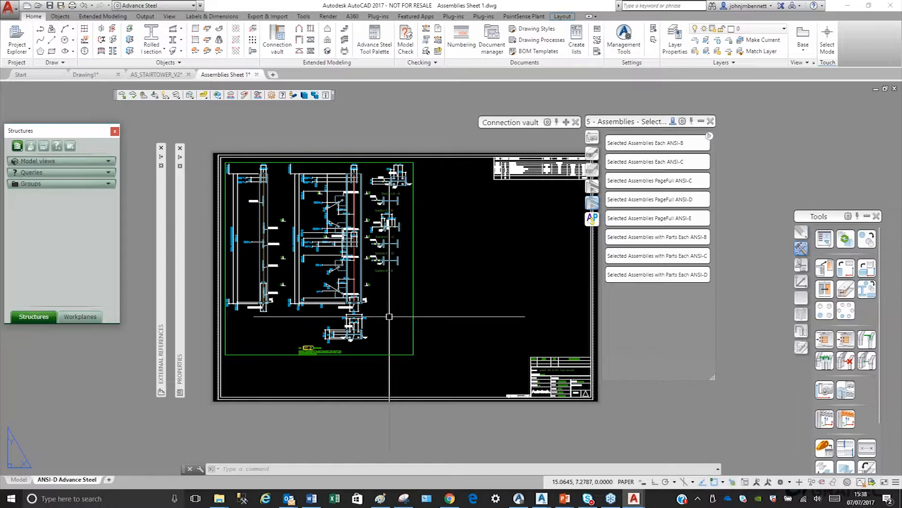
middle_drag(308, 238, 321, 235)
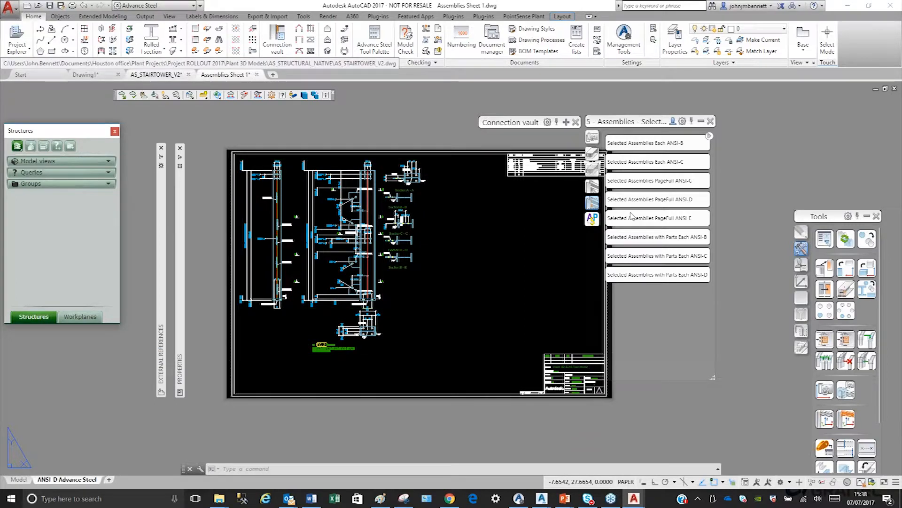
key(ctrl+Tab)
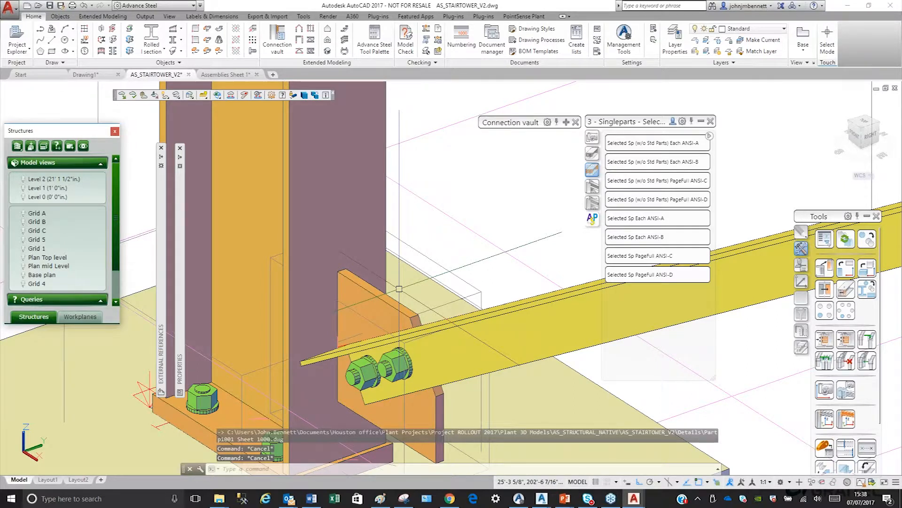
- Show the part detail of the bolted gusset plate at the column base and examine its dimensions on the Part p1001 sheet
click(399, 288)
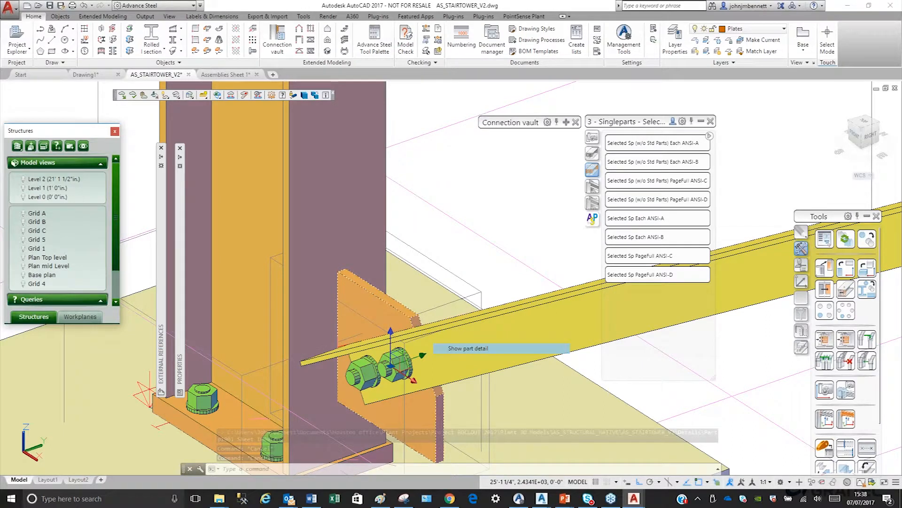
click(470, 348)
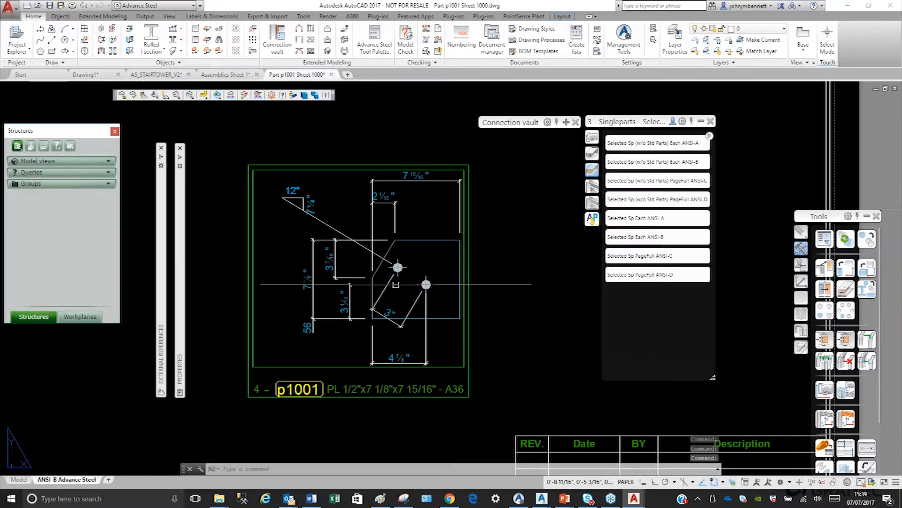
scroll(297, 276, down, 4)
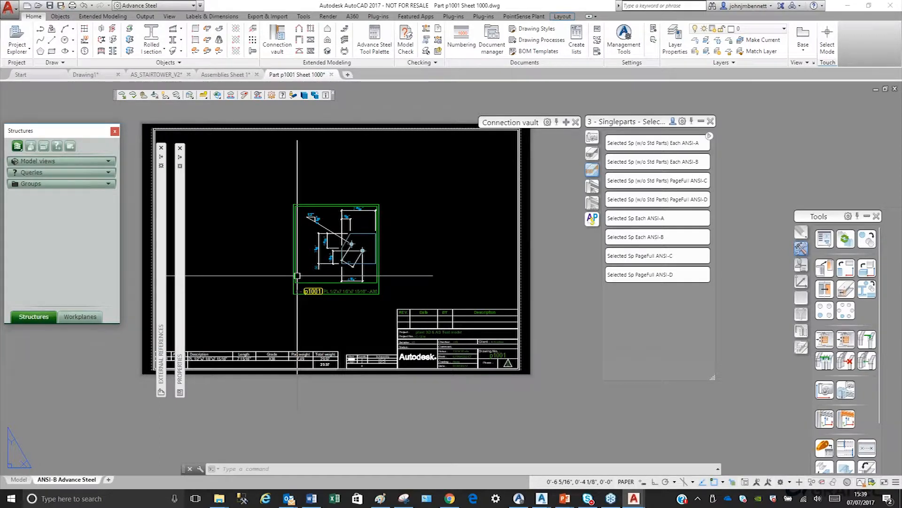
middle_drag(261, 265, 317, 303)
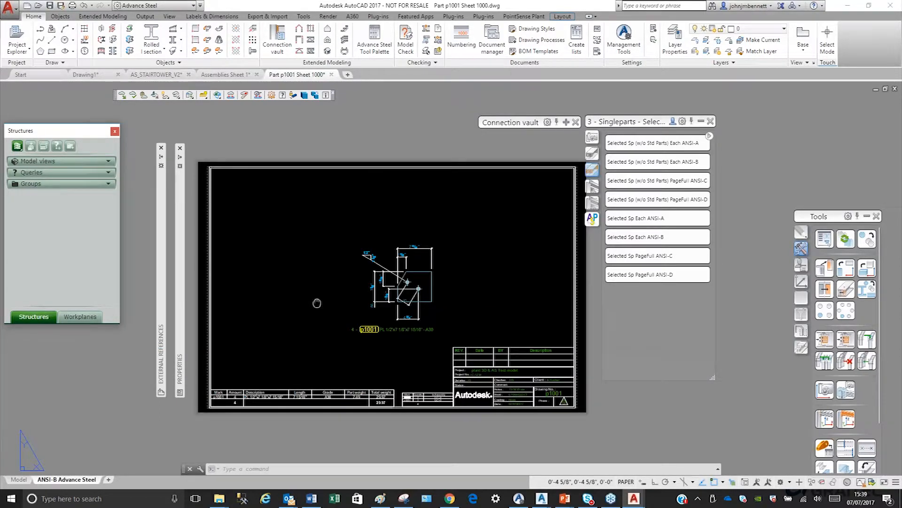
middle_drag(316, 303, 320, 302)
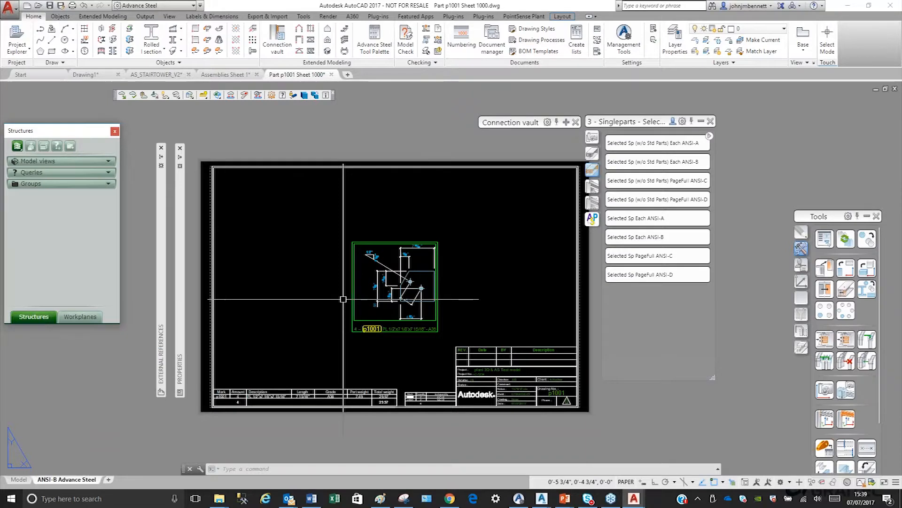
middle_click(344, 299)
middle_click(343, 299)
- Close the Part p1001 and Assemblies Sheet 1 drawings and return to the full stair tower model
click(331, 74)
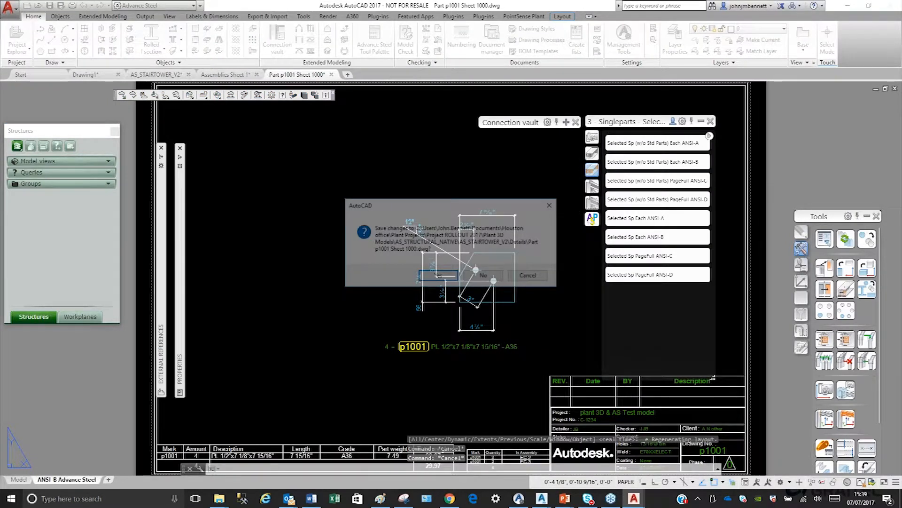
middle_drag(308, 252, 300, 250)
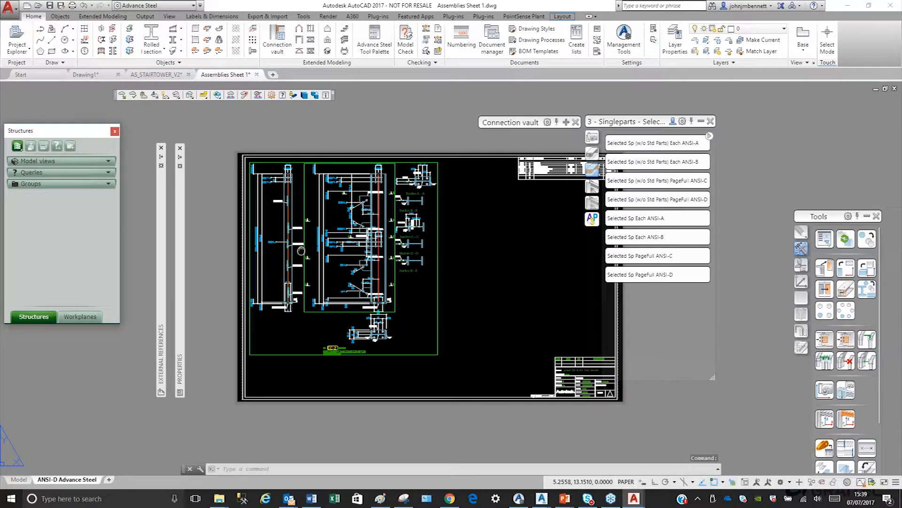
click(156, 75)
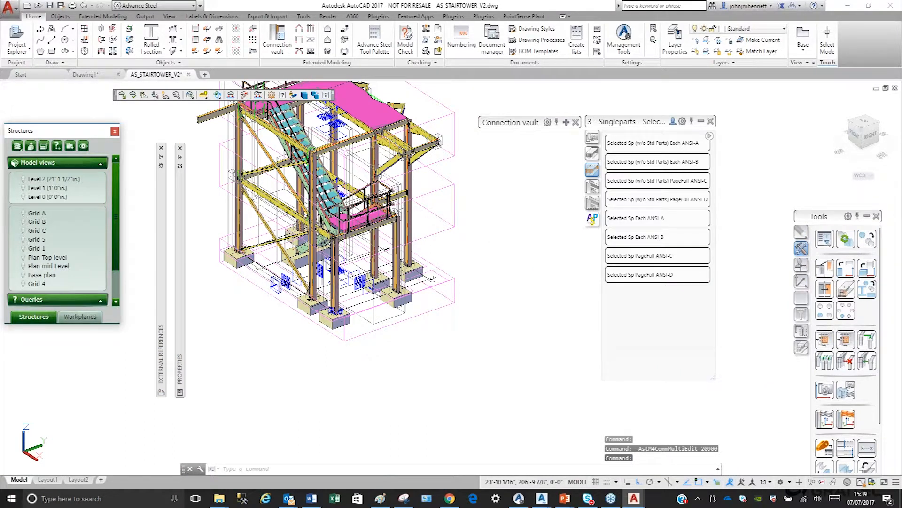
middle_drag(250, 223, 279, 282)
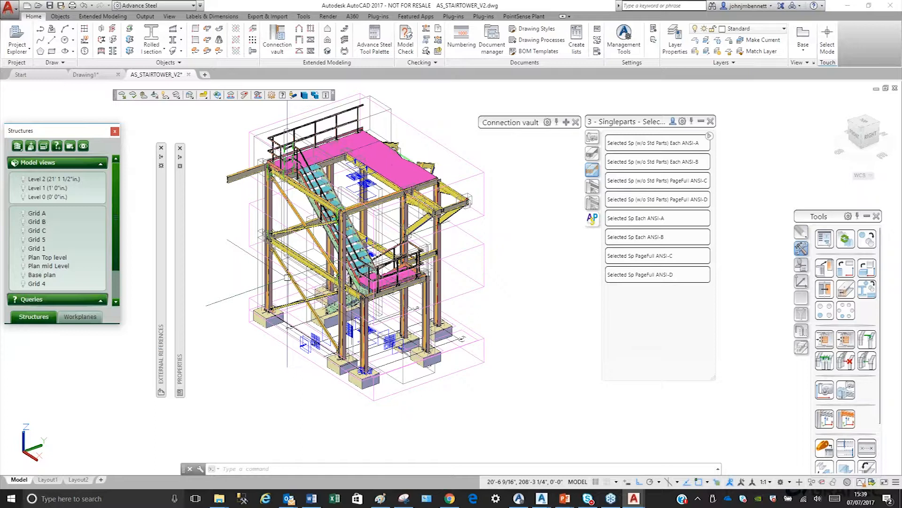
- Reload the unloaded STEEL_STAIR_VESSEL_1 and piping external references in the stair tower model
mouse_move(161, 216)
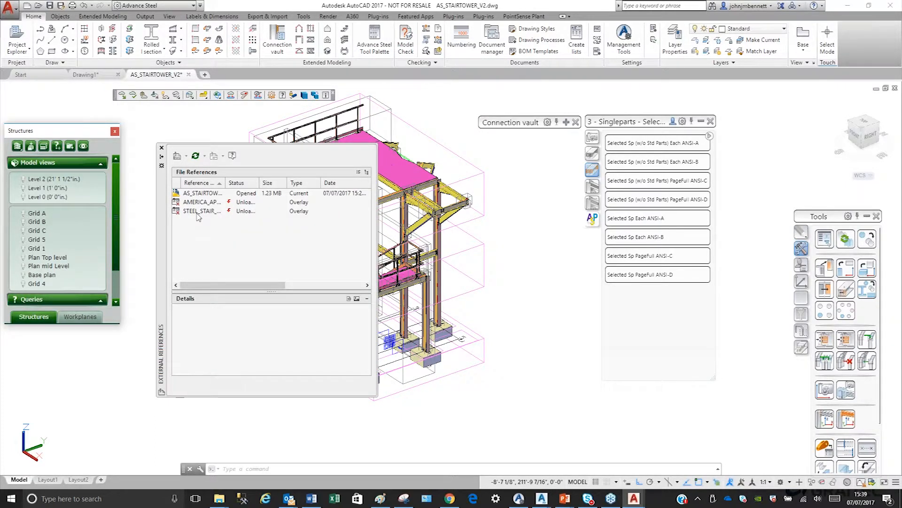
right_click(200, 212)
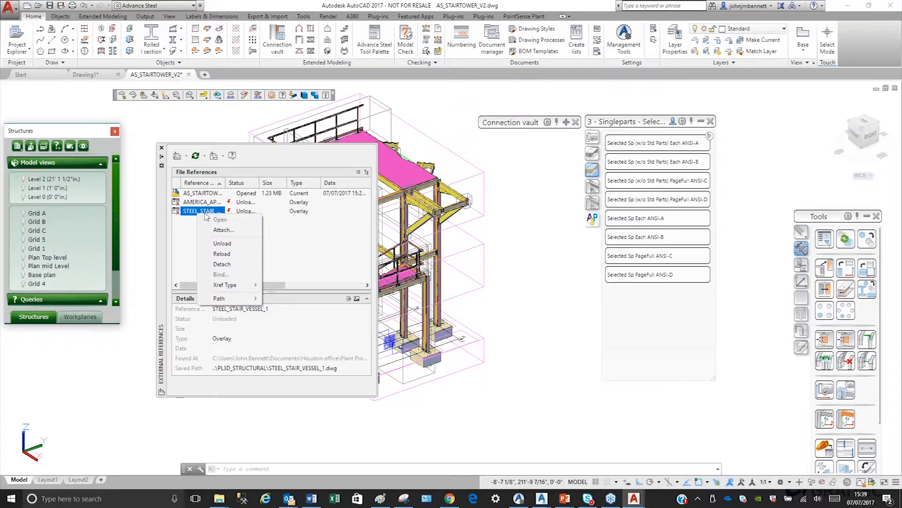
click(222, 253)
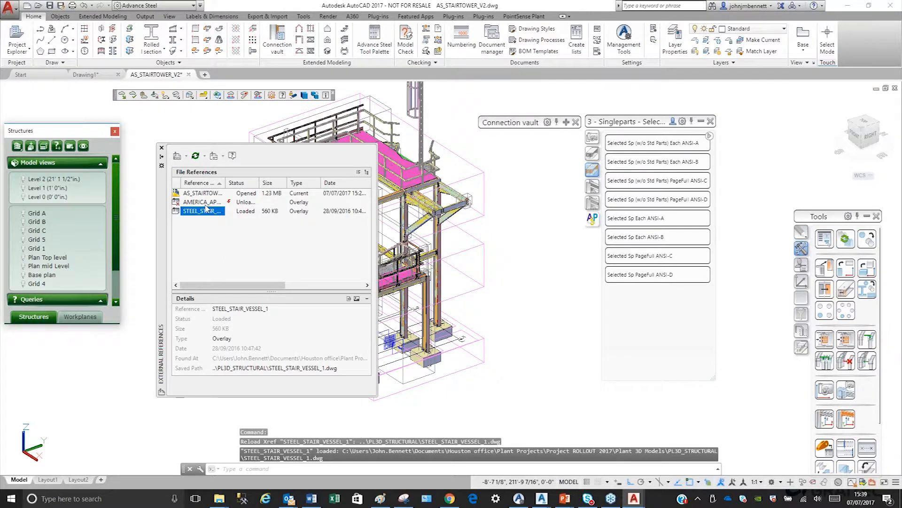
right_click(206, 203)
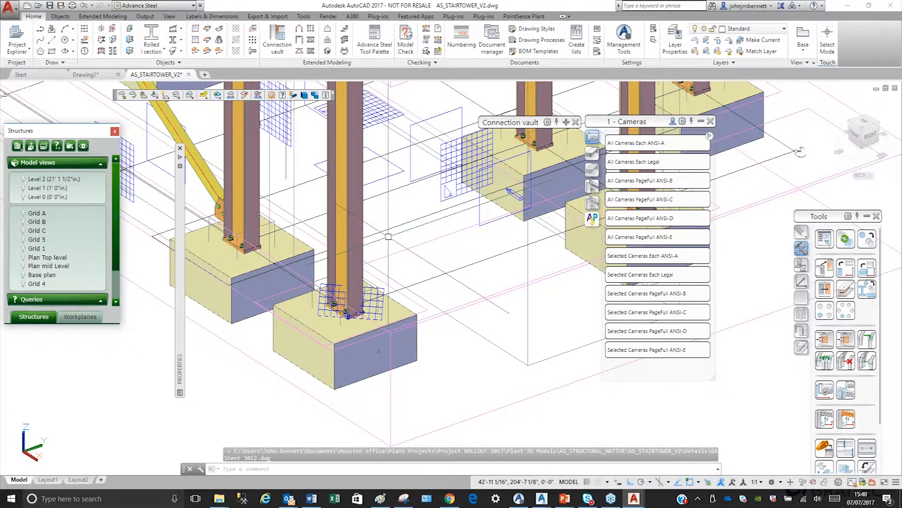
- Open GA Sheet 3012 from the camera at the column base and examine its 3D view of the steel and piping
right_click(348, 386)
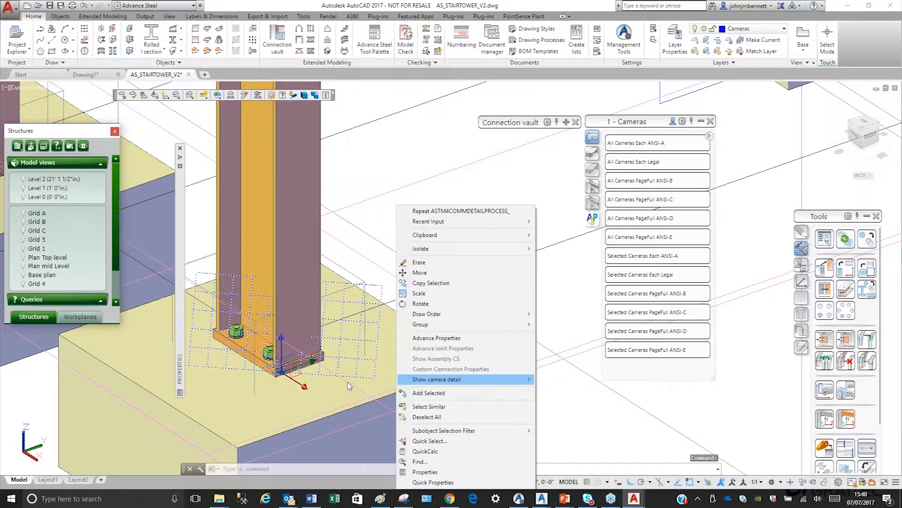
mouse_move(436, 379)
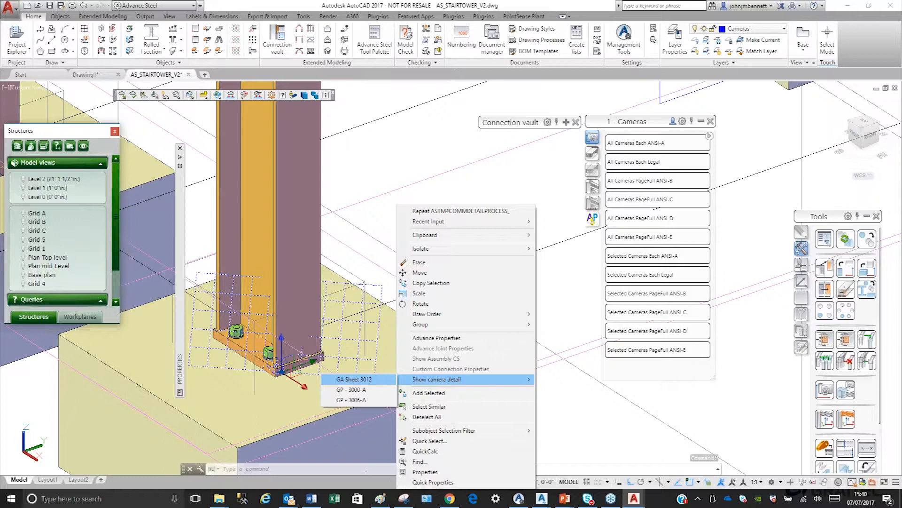
click(354, 379)
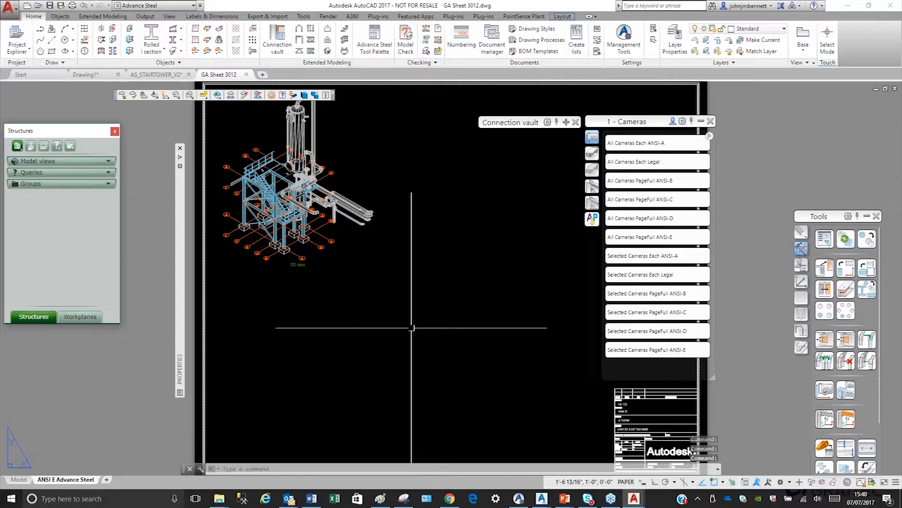
middle_drag(451, 290, 396, 257)
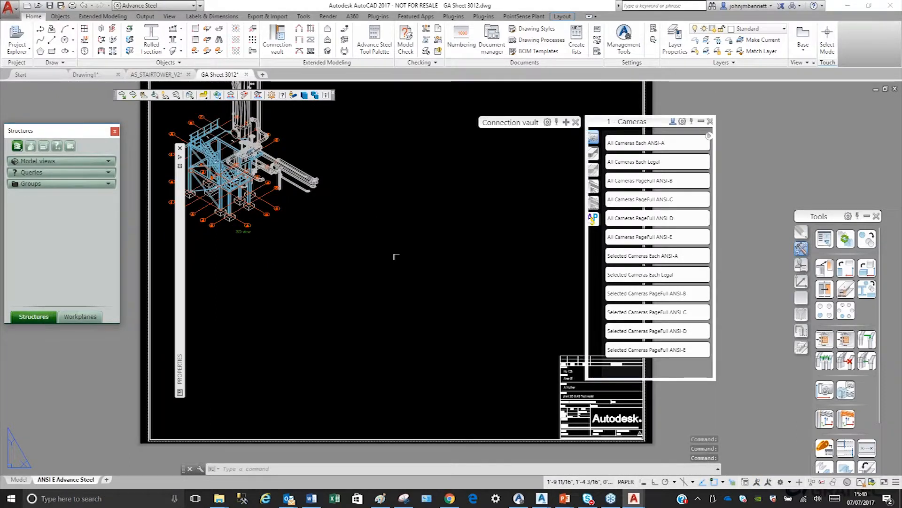
scroll(243, 144, up, 2)
middle_drag(242, 144, 353, 270)
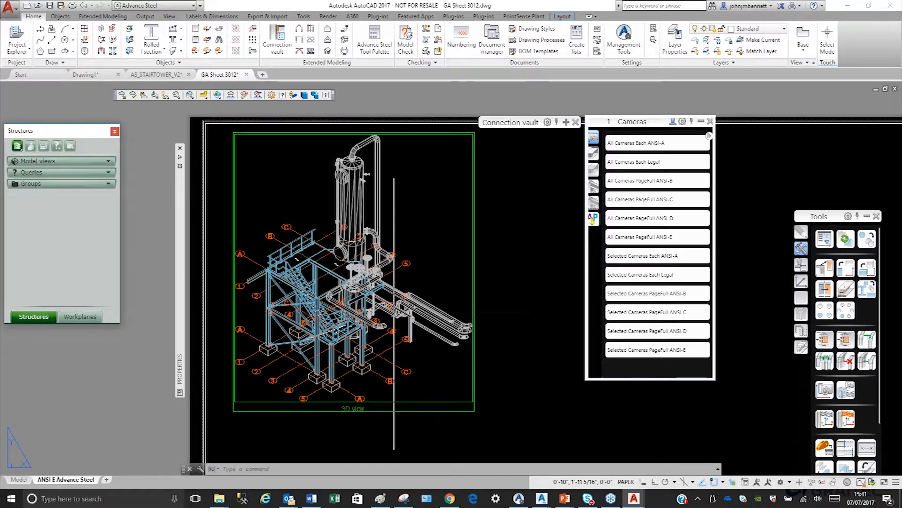
- Examine the title block of GA Sheet 3012
scroll(394, 313, up, 2)
middle_drag(394, 314, 357, 265)
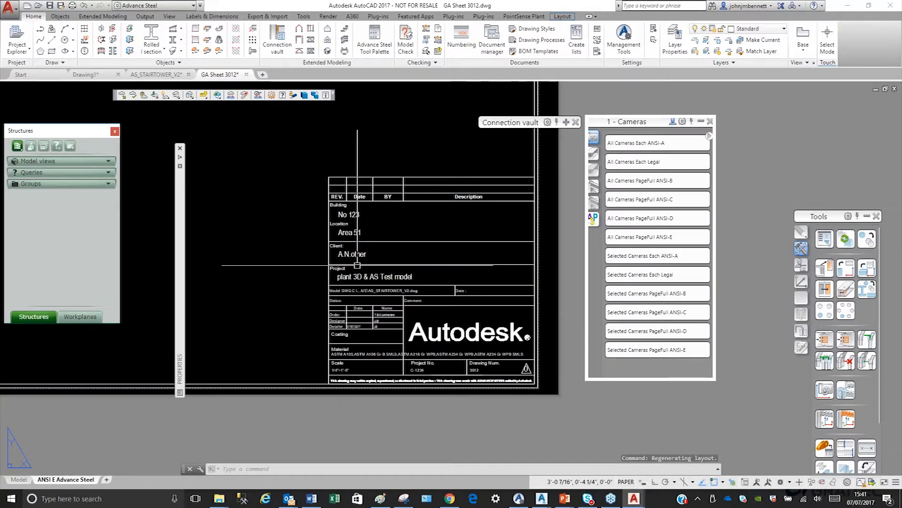
middle_drag(328, 209, 364, 222)
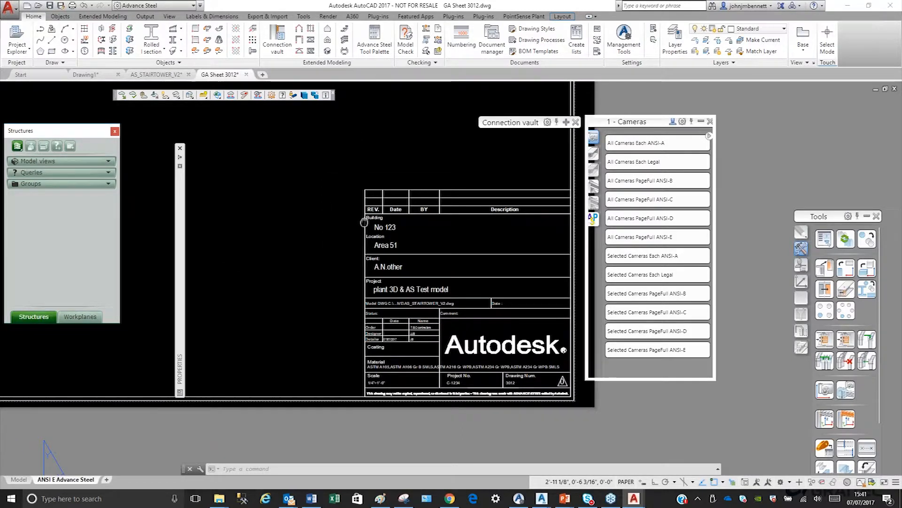
middle_drag(364, 221, 371, 222)
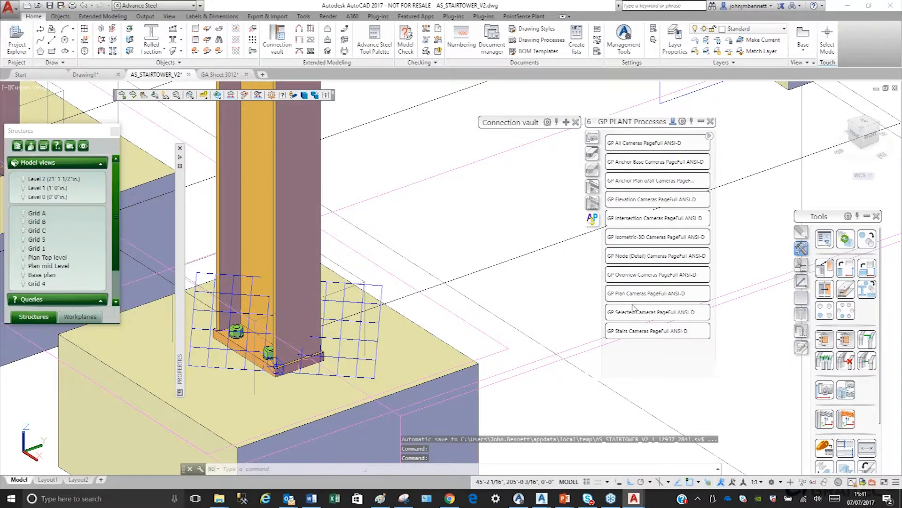
- Run the GP Selected Cameras PageFull ANSI-D process on the column base camera and open the GP - 3013 drawing
click(634, 311)
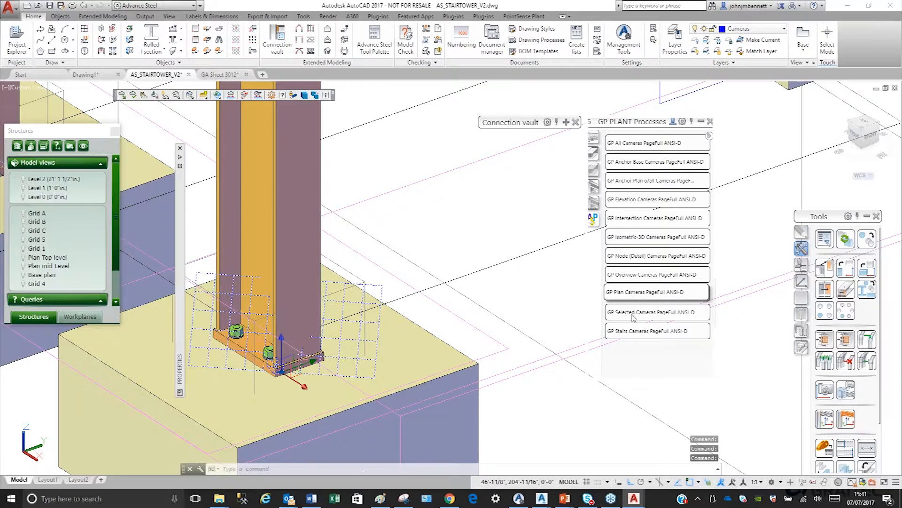
click(634, 312)
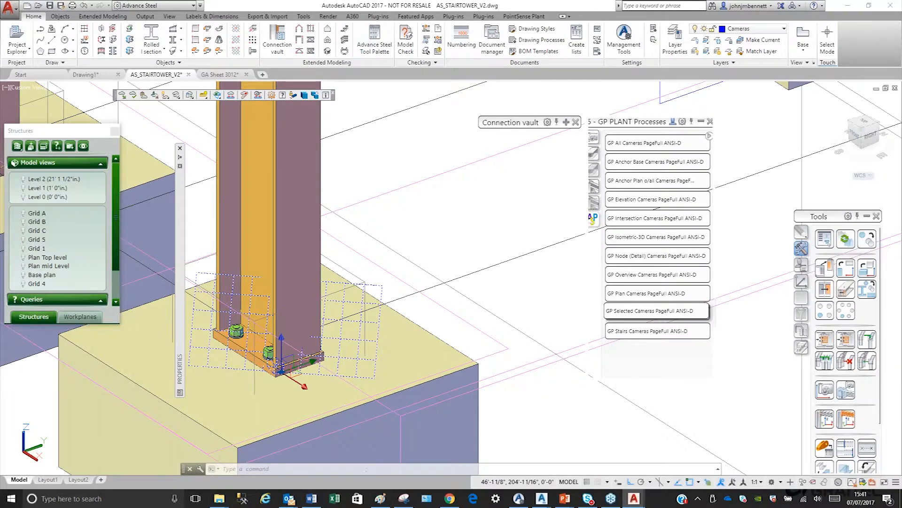
click(657, 311)
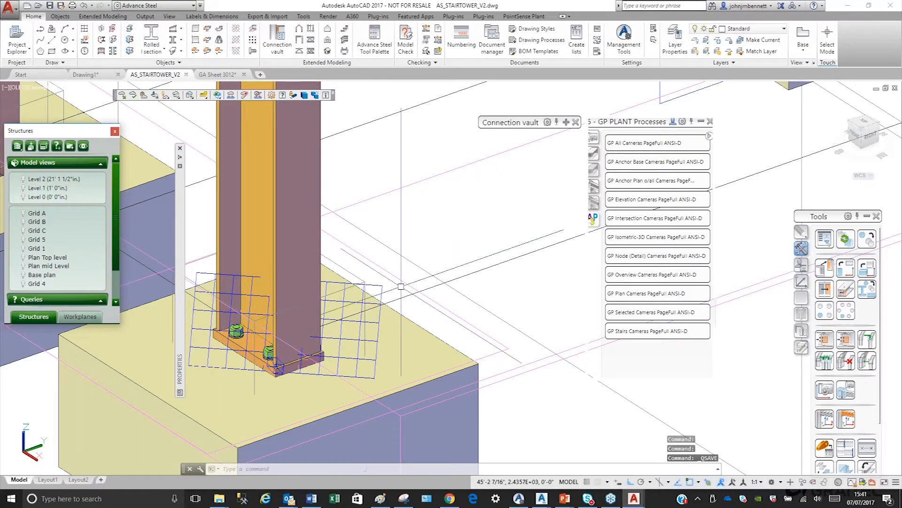
click(381, 285)
right_click(393, 283)
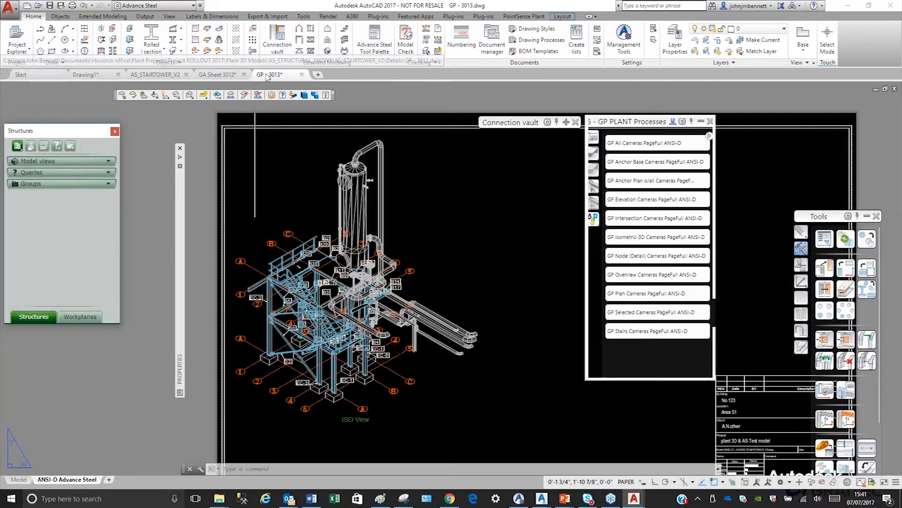
mouse_move(267, 77)
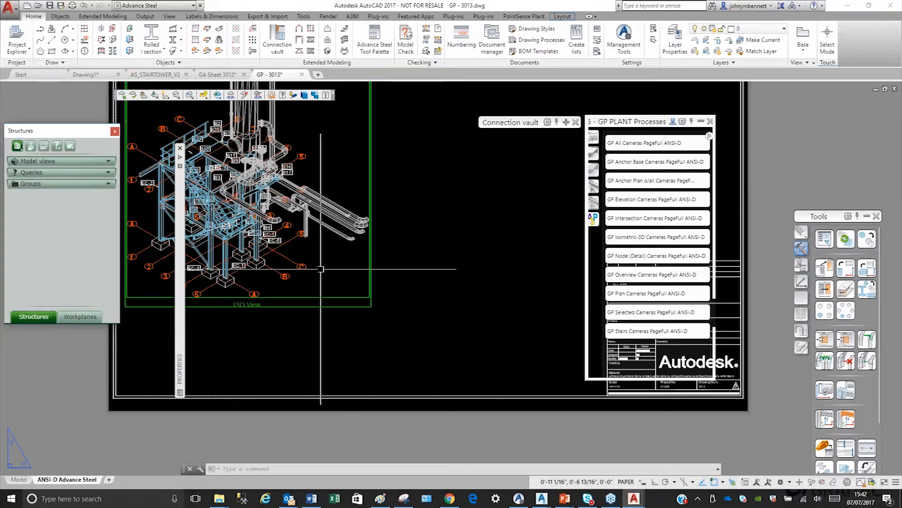
- Examine the member labels on the ISO view of GP - 3013 and close the drawing
scroll(320, 268, up, 4)
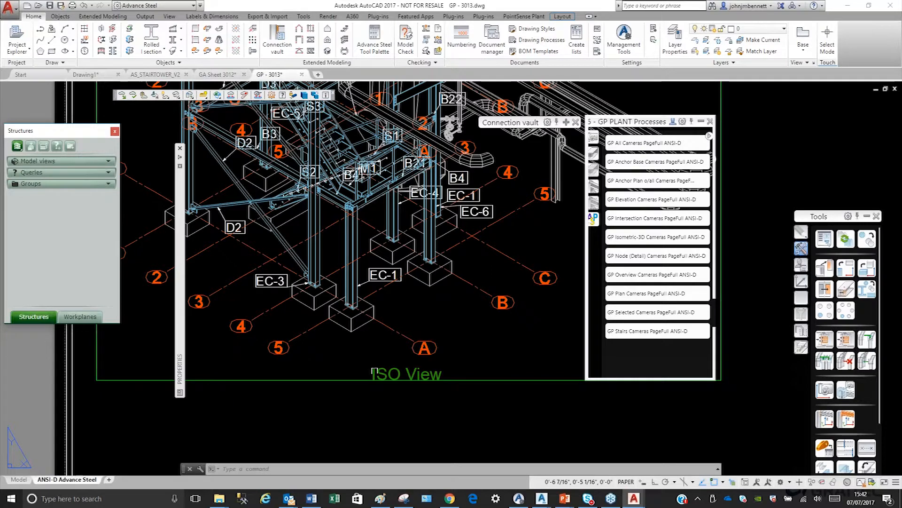
middle_drag(225, 225, 298, 326)
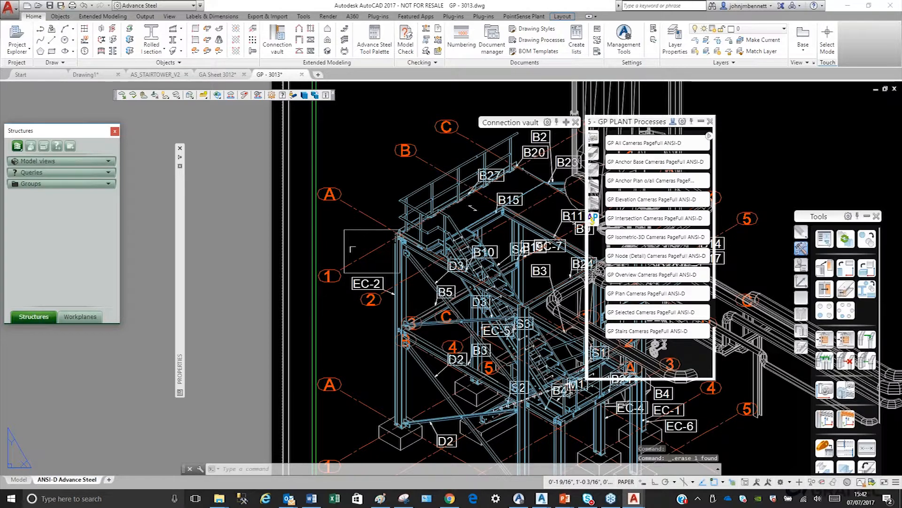
middle_drag(387, 243, 358, 247)
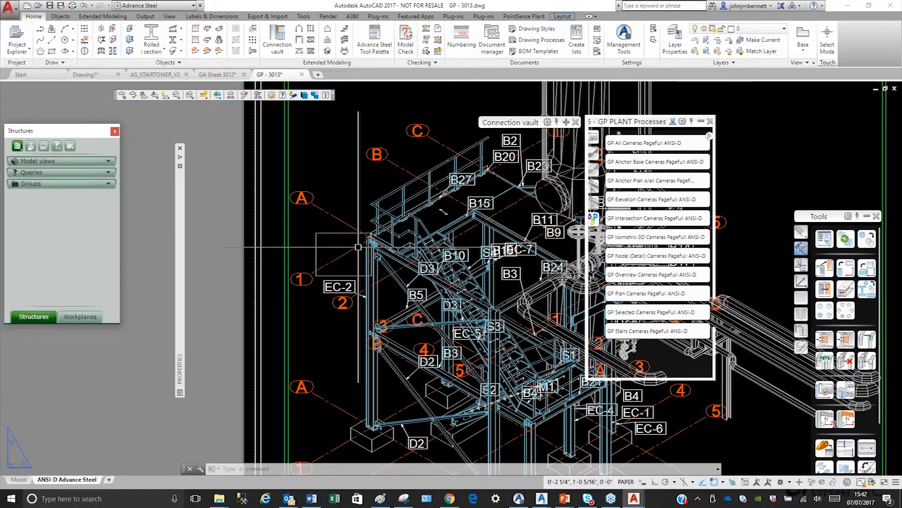
scroll(305, 257, down, 2)
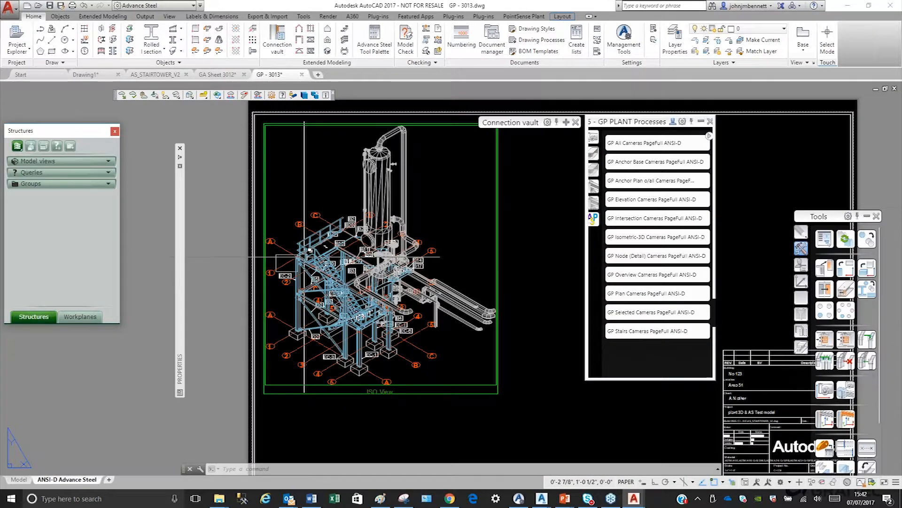
middle_drag(339, 257, 300, 257)
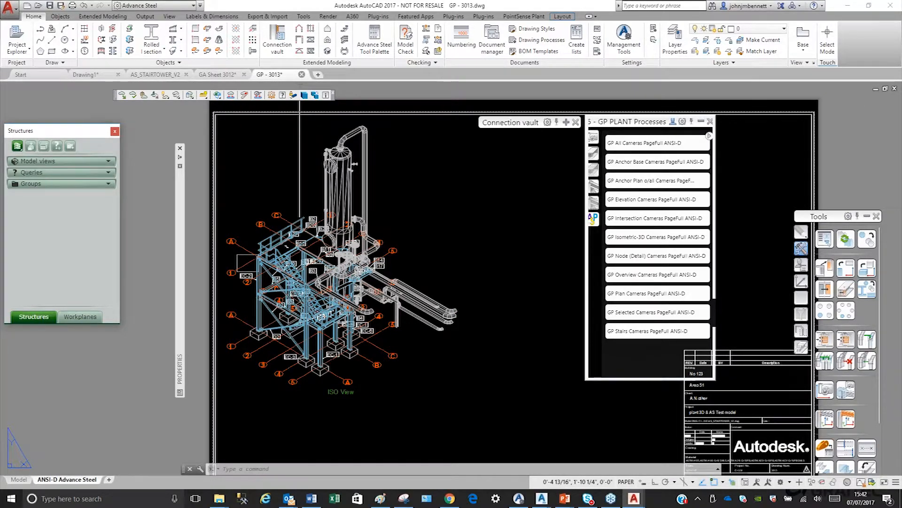
click(301, 75)
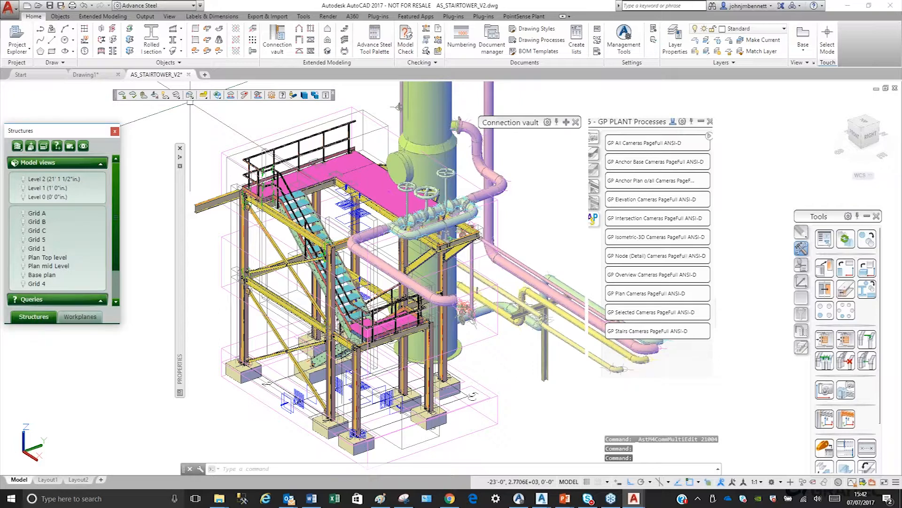
- Save the model and generate the Material list report from the part list templates, continuing without identical part detection
key(ctrl+s)
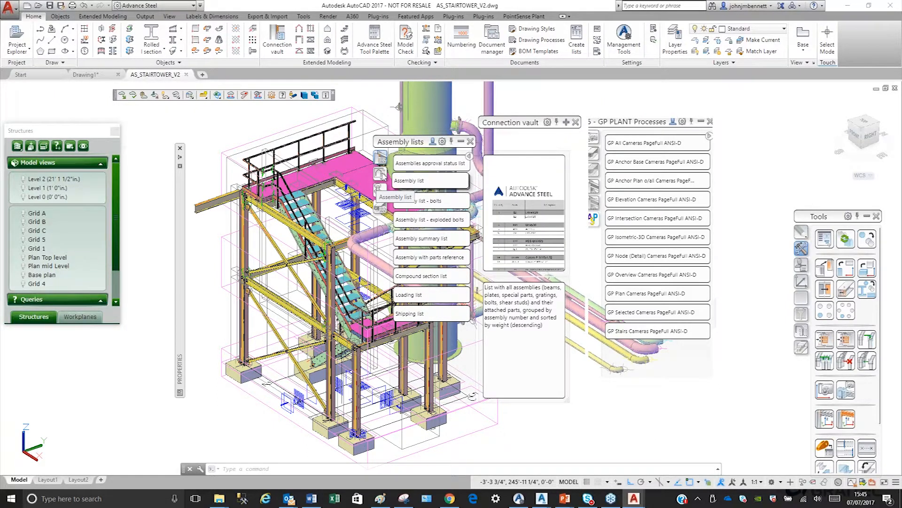
click(381, 208)
click(382, 208)
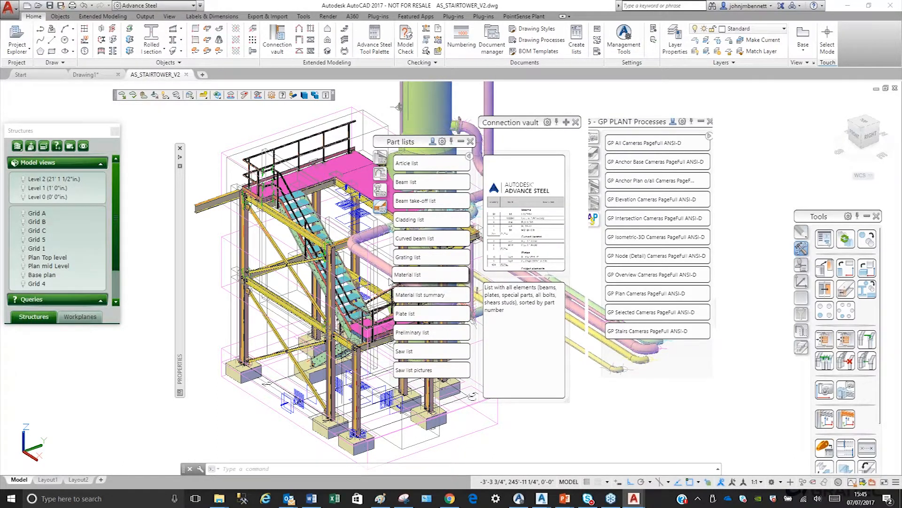
click(390, 278)
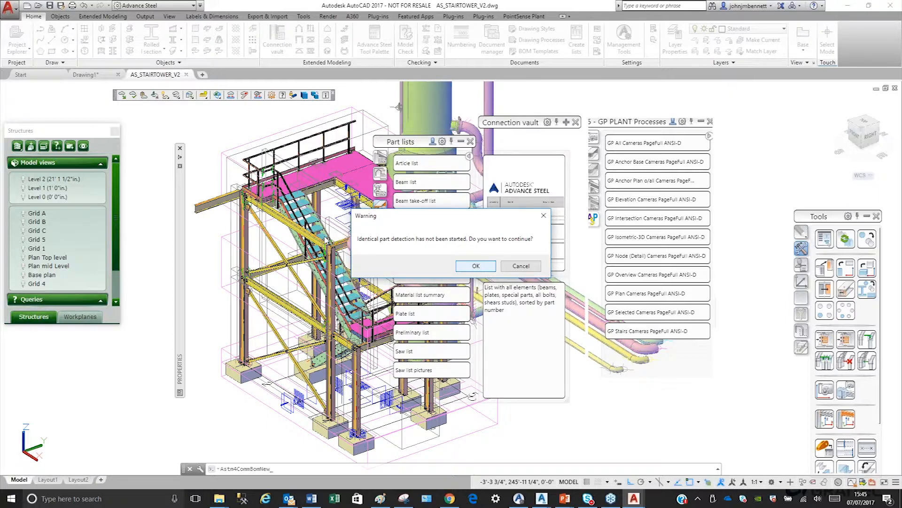
click(475, 266)
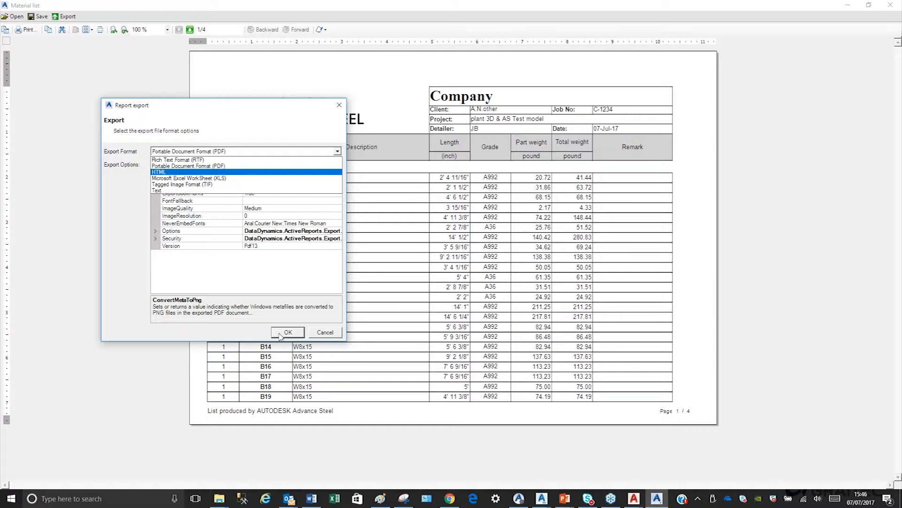
- Export the report in Microsoft Excel WorkSheet (XLS) format as Material list 070717.xls in the BOM folder
click(319, 178)
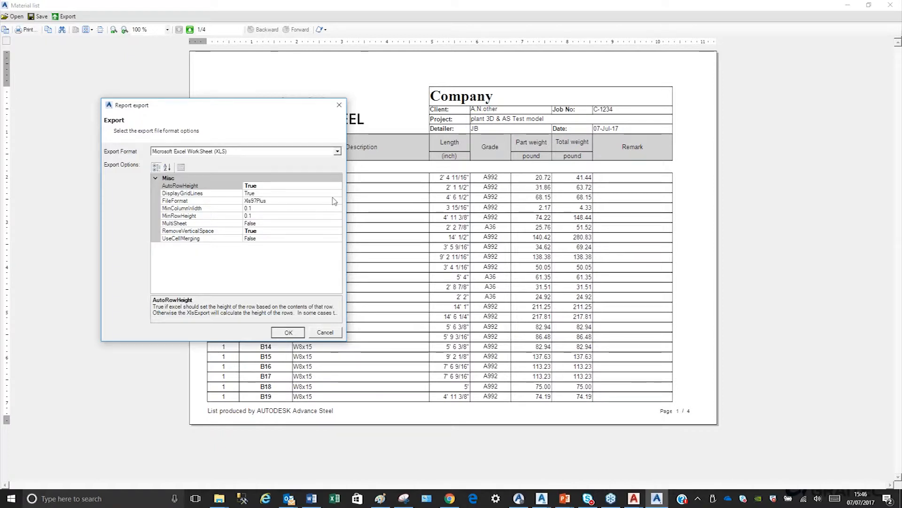
key(Return)
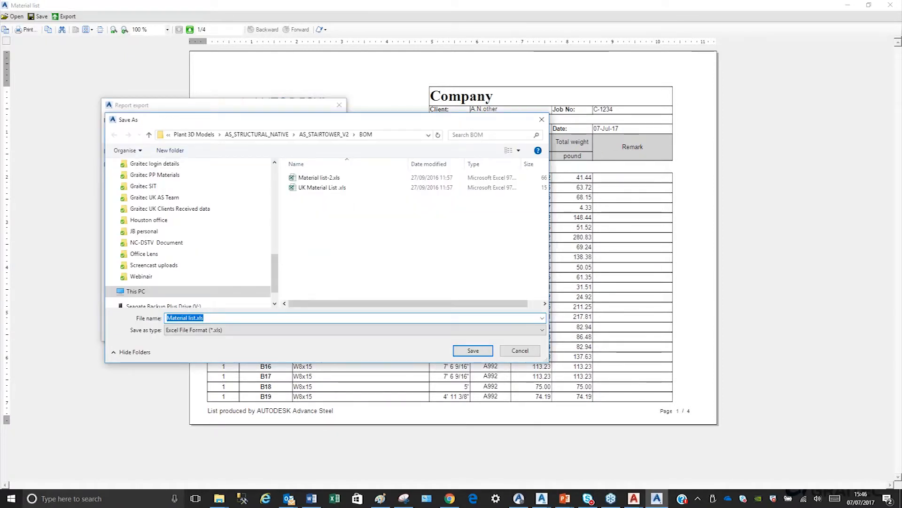
click(196, 318)
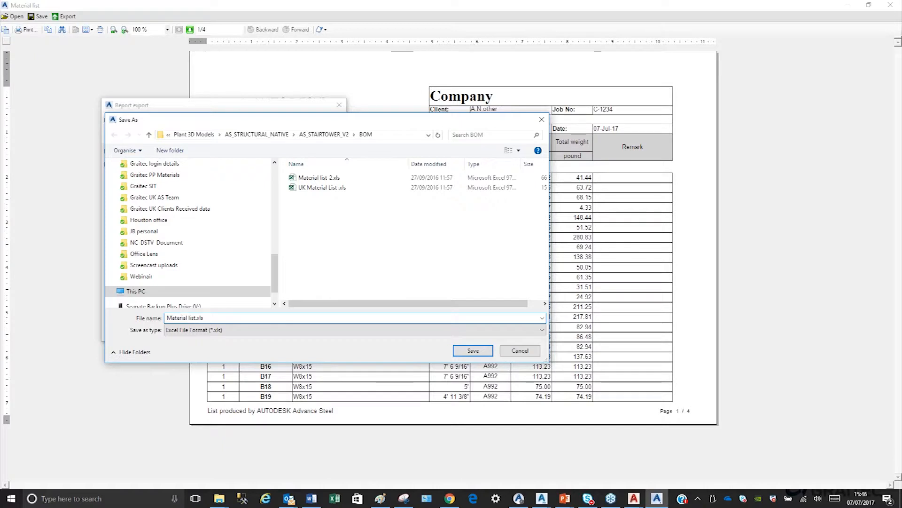
text(07)
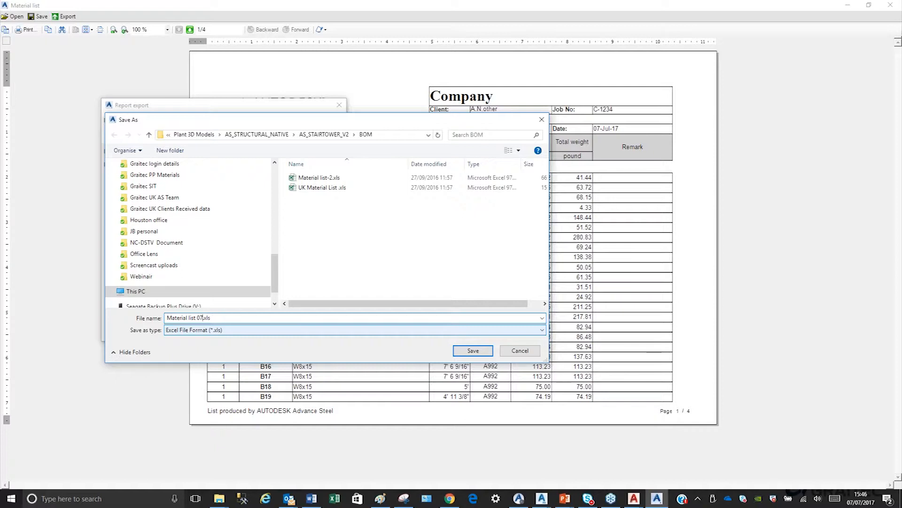
text(0717)
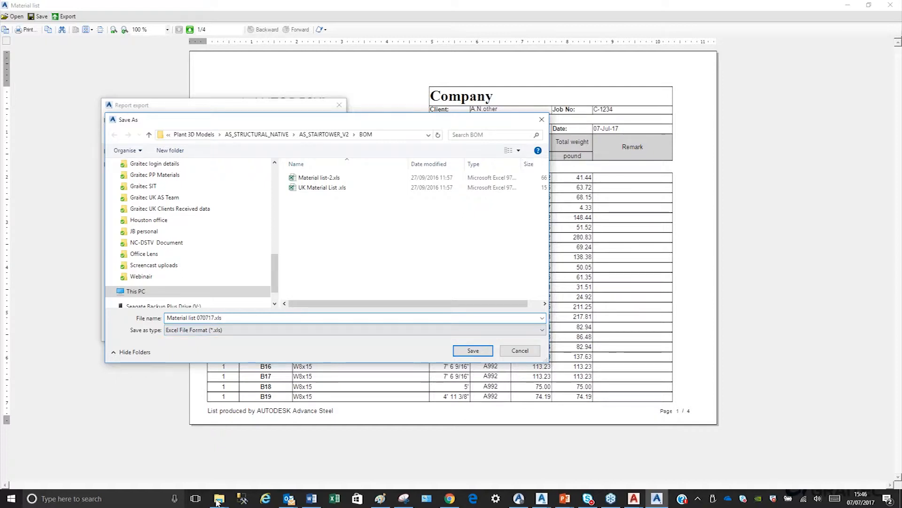
key(Return)
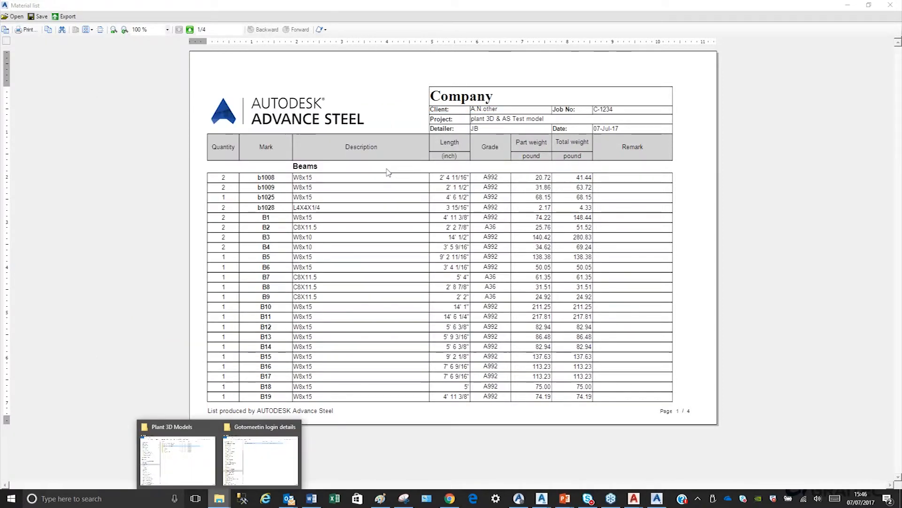
- Open Material list 070717.xls in Excel, examine the beam rows, and return to the Material list report
double_click(387, 169)
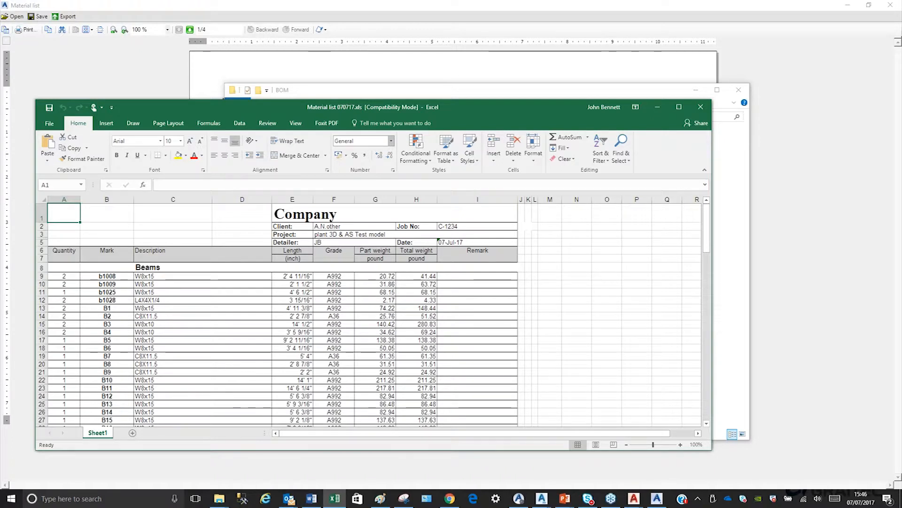
scroll(368, 315, down, 1)
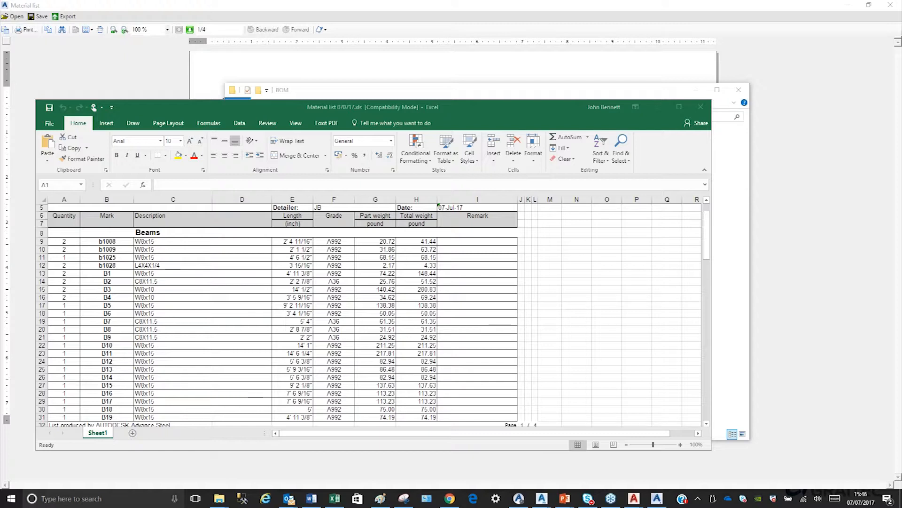
key(alt+Tab)
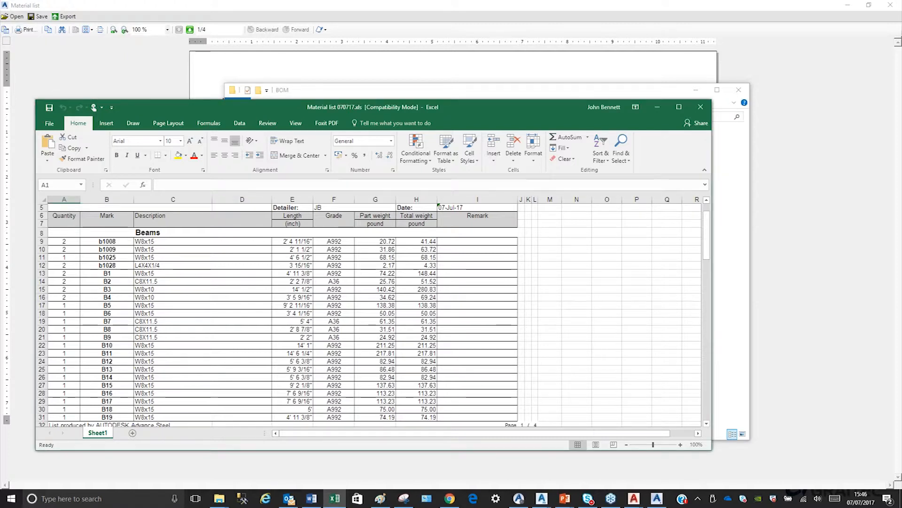
key(alt+Tab)
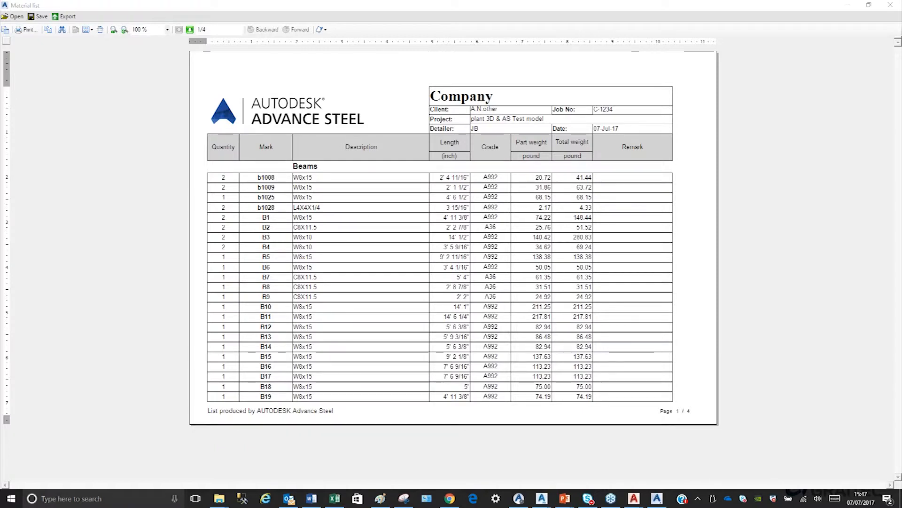
- Close the Material list report, saving it as Material list.rdf in the BOM folder
key(alt+F4)
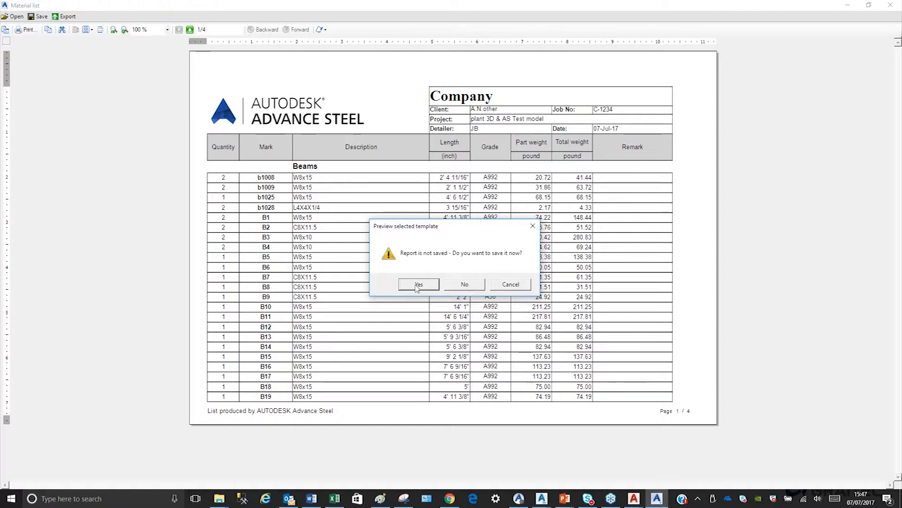
key(Return)
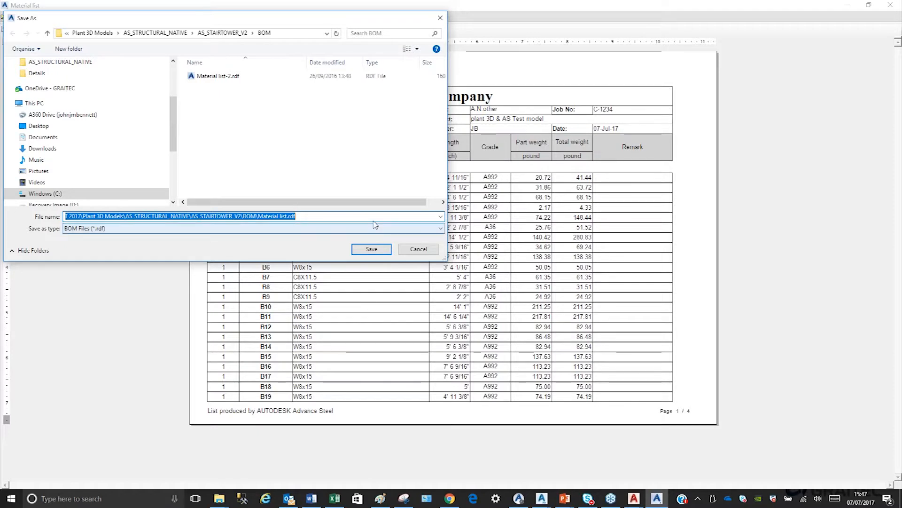
click(372, 251)
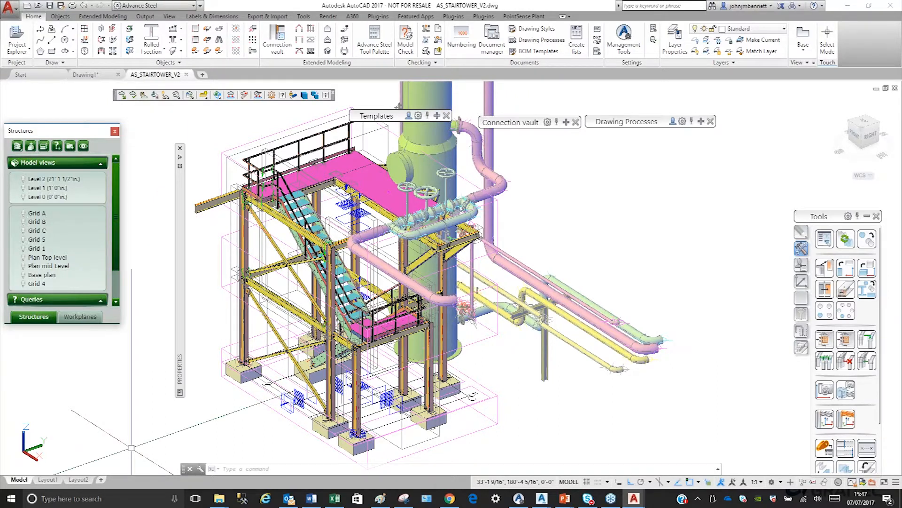
- Switch to the running PowerPoint slide show of the GRAITEC AS-Plant3D presentation
mouse_move(565, 498)
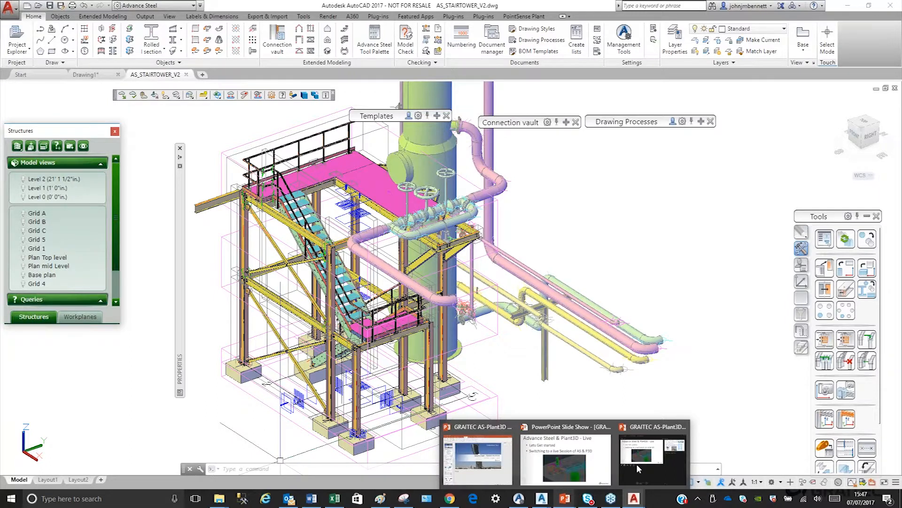
mouse_move(636, 463)
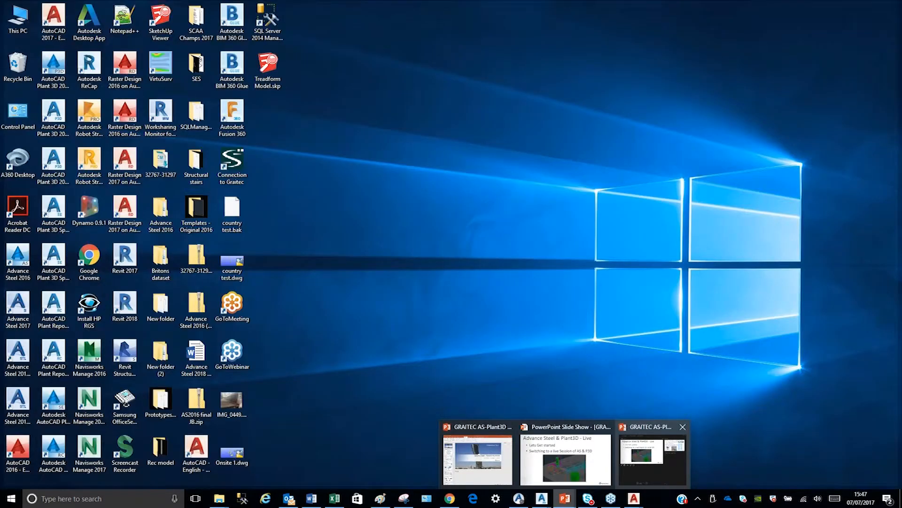
click(637, 464)
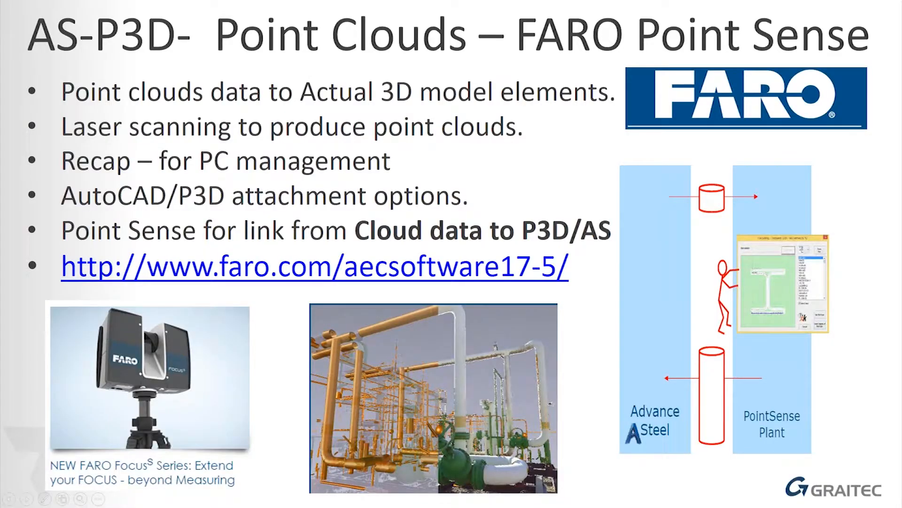